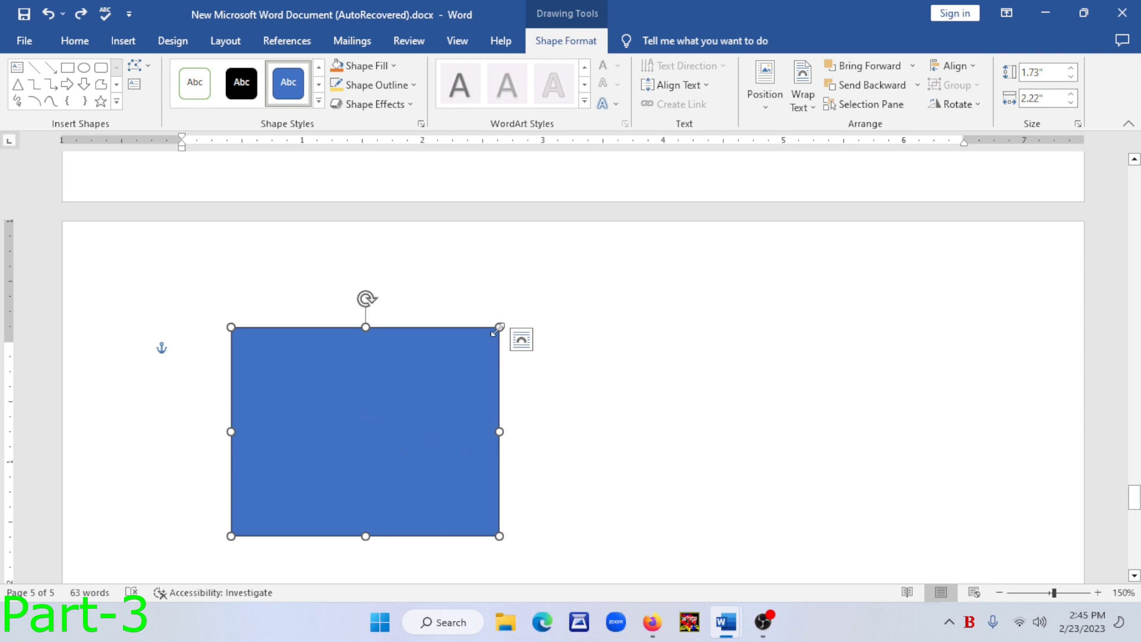
# Enlarge the blue rectangle on page 5 to about 1.9" high by 2.67" wide and enable text entry inside it
pyautogui.moveTo(499, 327); pyautogui.dragTo(553, 306)
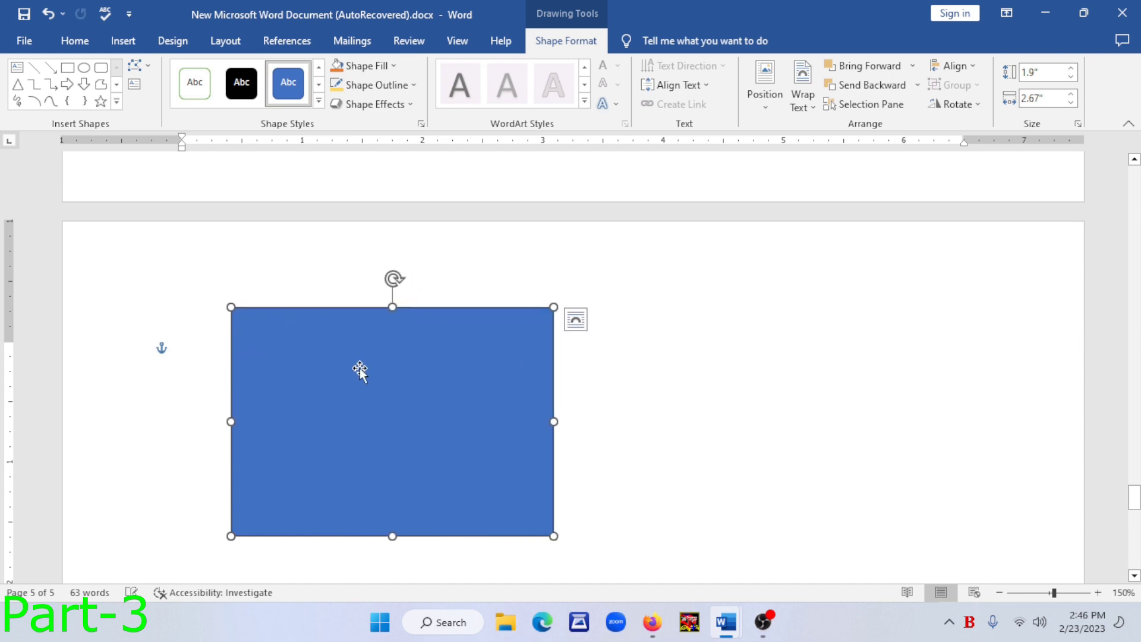
pyautogui.rightClick(445, 424)
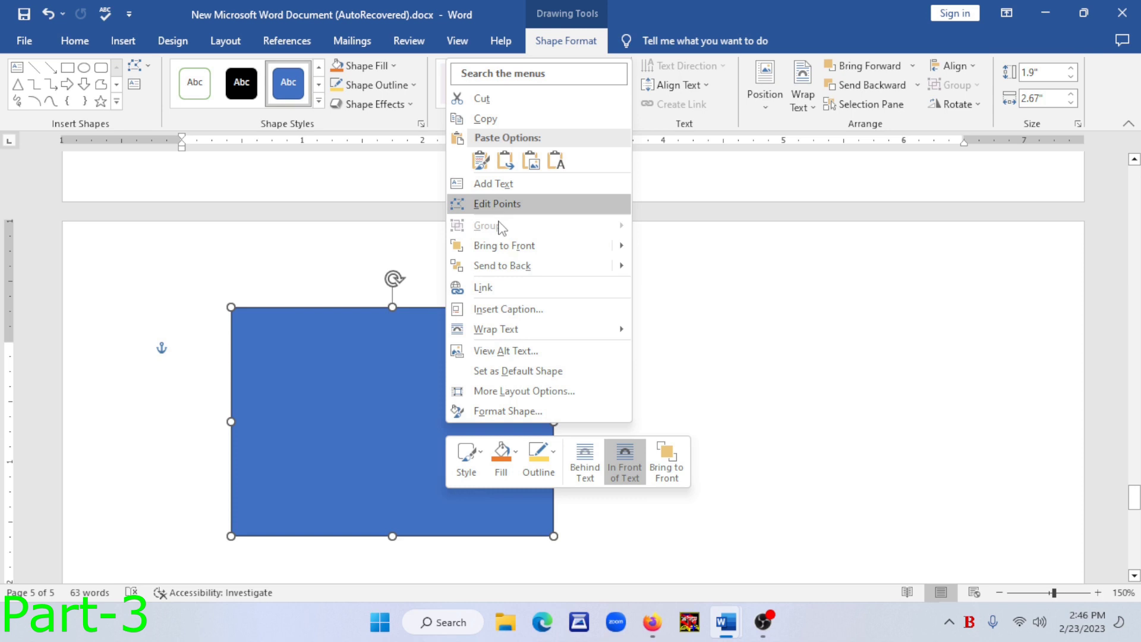
pyautogui.click(511, 186)
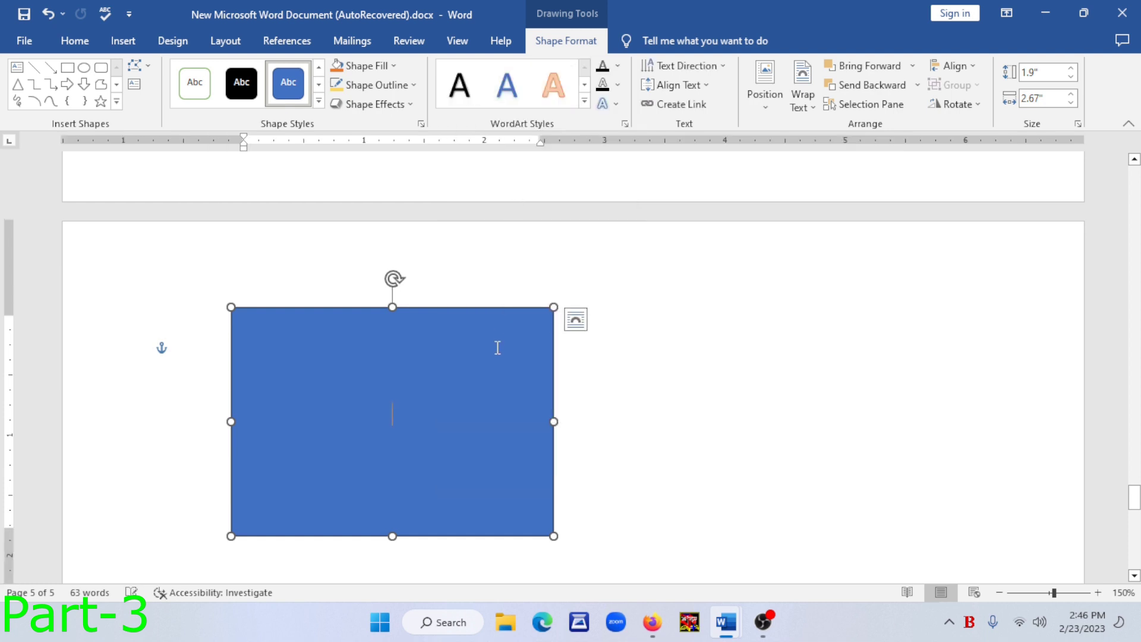
# Try moving the blue rectangle up onto the preceding page, and undo the move
pyautogui.scroll(6, 616, 329)
pyautogui.scroll(-5, 428, 435)
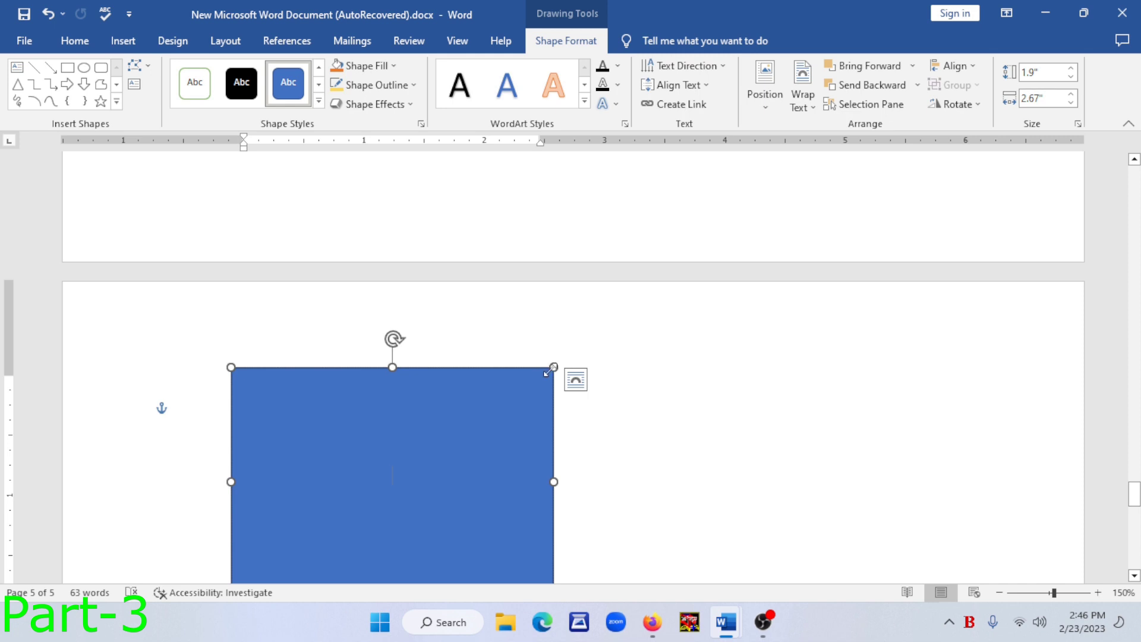
pyautogui.moveTo(544, 372); pyautogui.dragTo(569, 179)
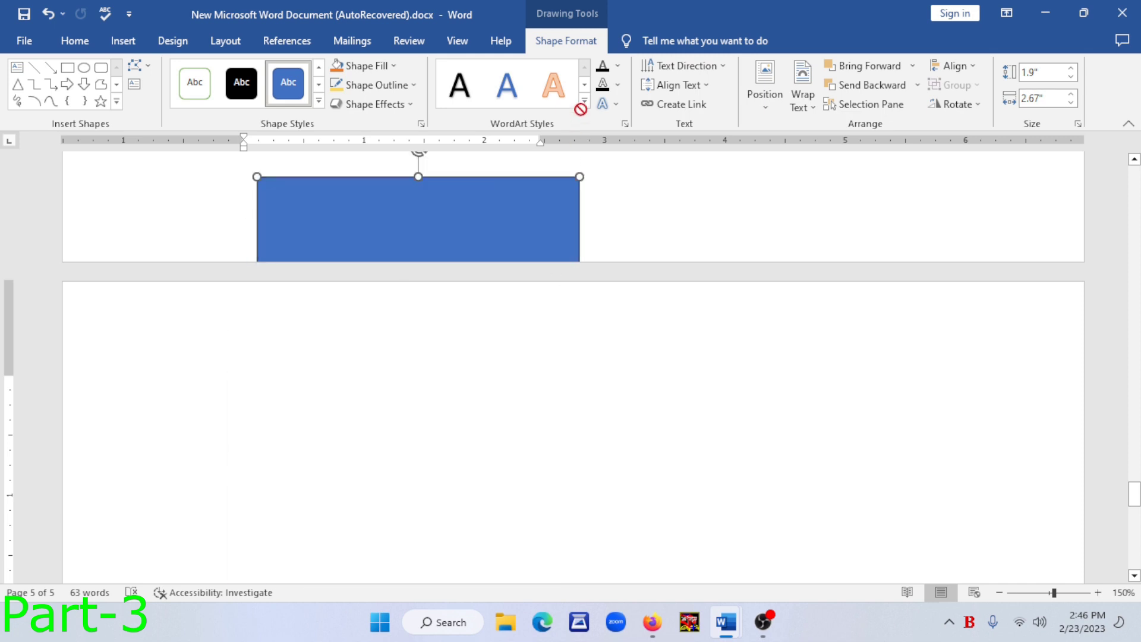
pyautogui.hotkey('ctrl', 'z')
# Draw a rectangle about 1.11" by 1.68" over the right end of the Bangla paragraph on page 2, and shift it slightly upward
pyautogui.scroll(4, 519, 209)
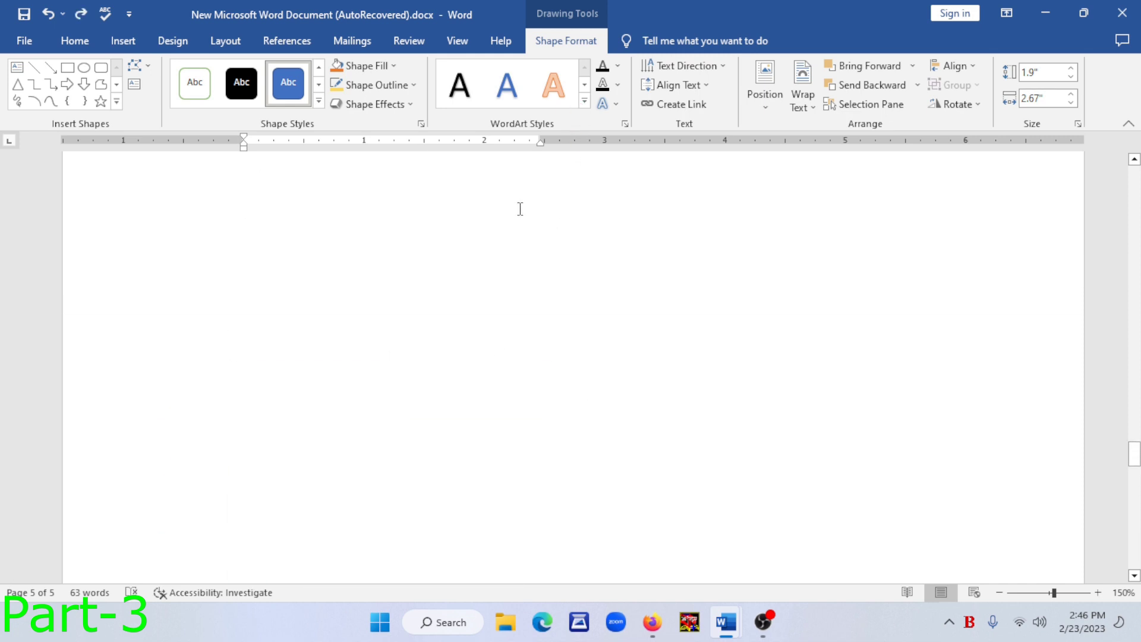
pyautogui.scroll(15, 519, 208)
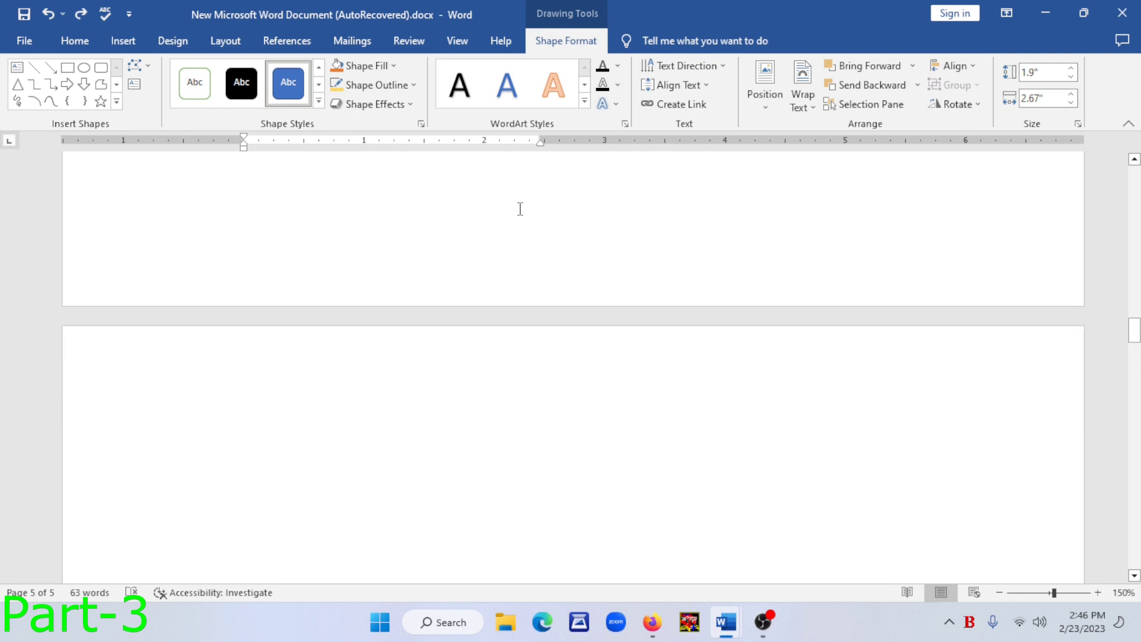
pyautogui.scroll(4, 519, 208)
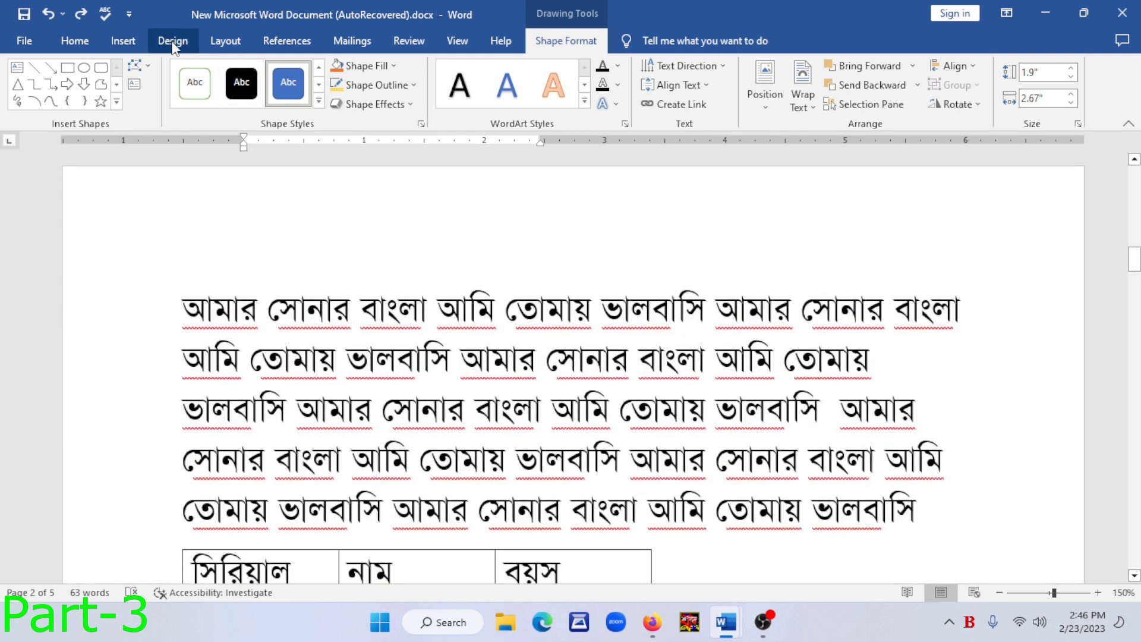
pyautogui.click(123, 42)
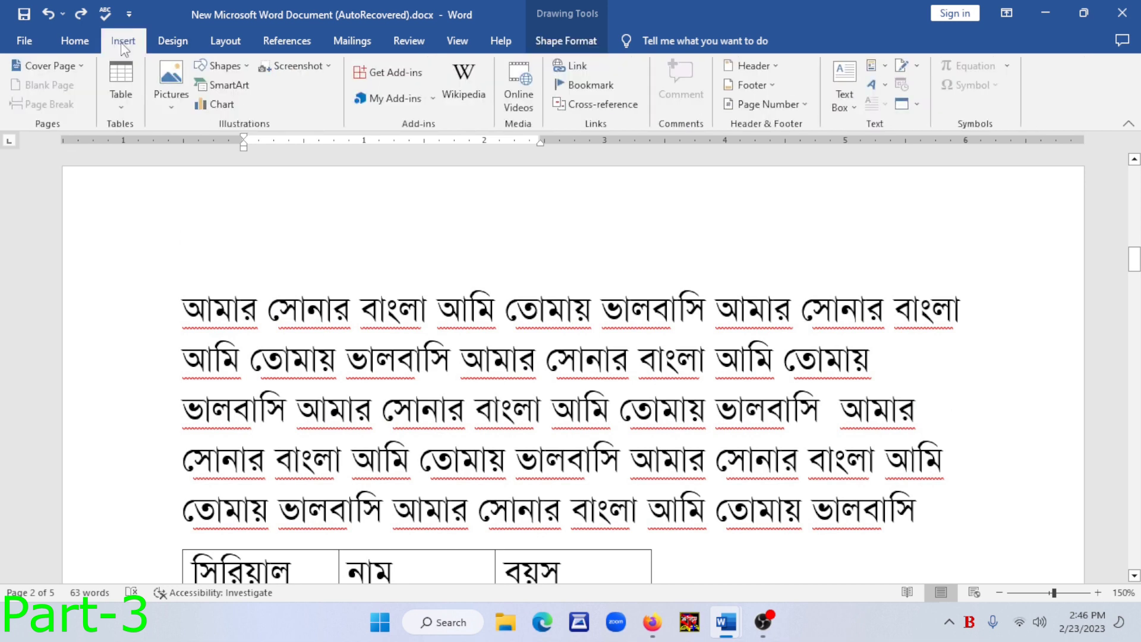
pyautogui.click(219, 65)
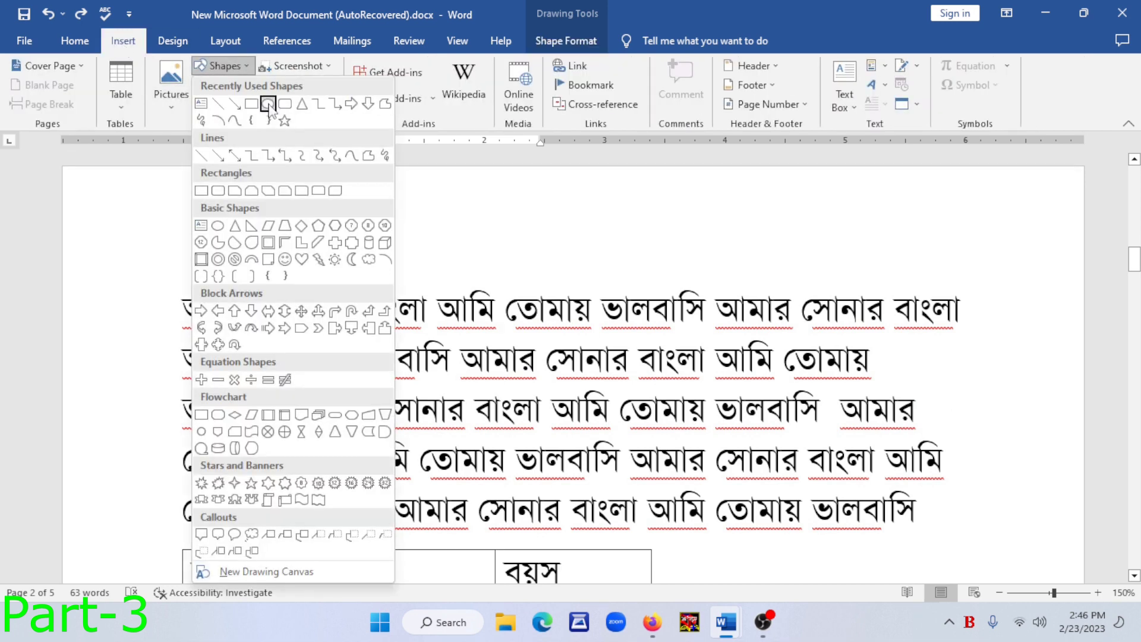
pyautogui.click(251, 105)
pyautogui.moveTo(761, 284); pyautogui.dragTo(964, 417)
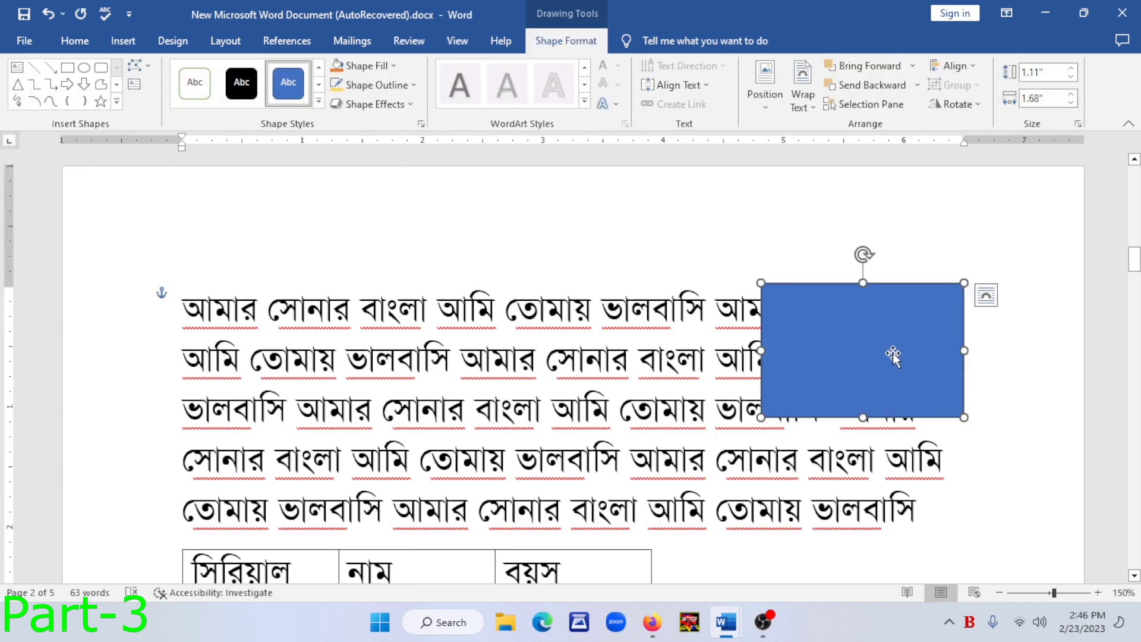
pyautogui.moveTo(891, 354); pyautogui.dragTo(878, 329)
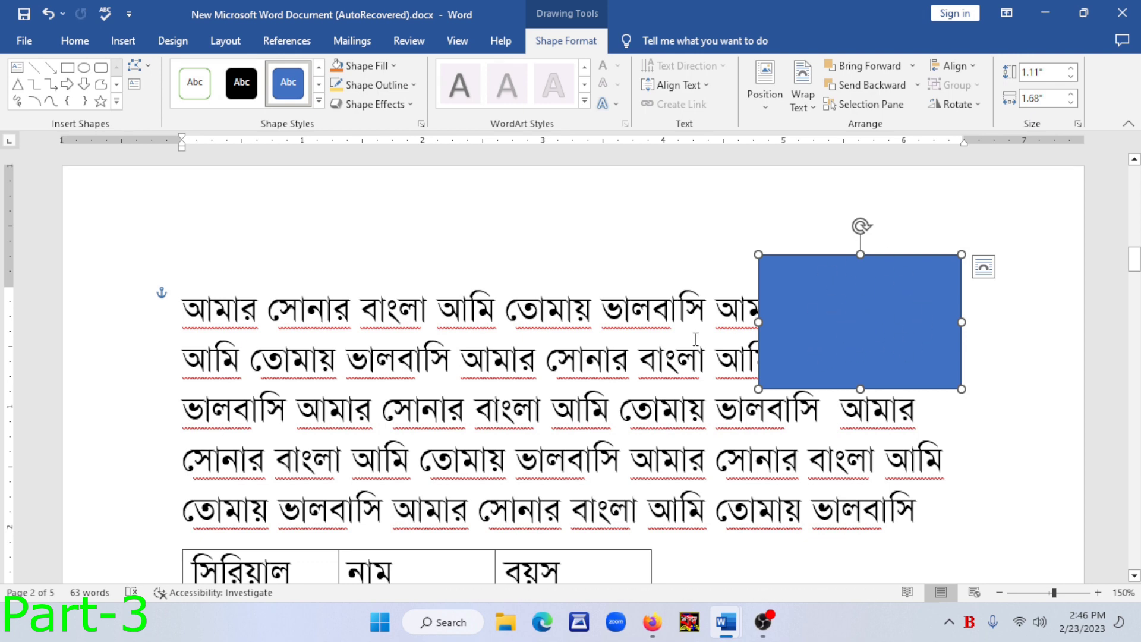
# Capture the lower part of the rectangle's context options on screen, outline Format Shape with a red box, and copy the capture
pyautogui.rightClick(852, 310)
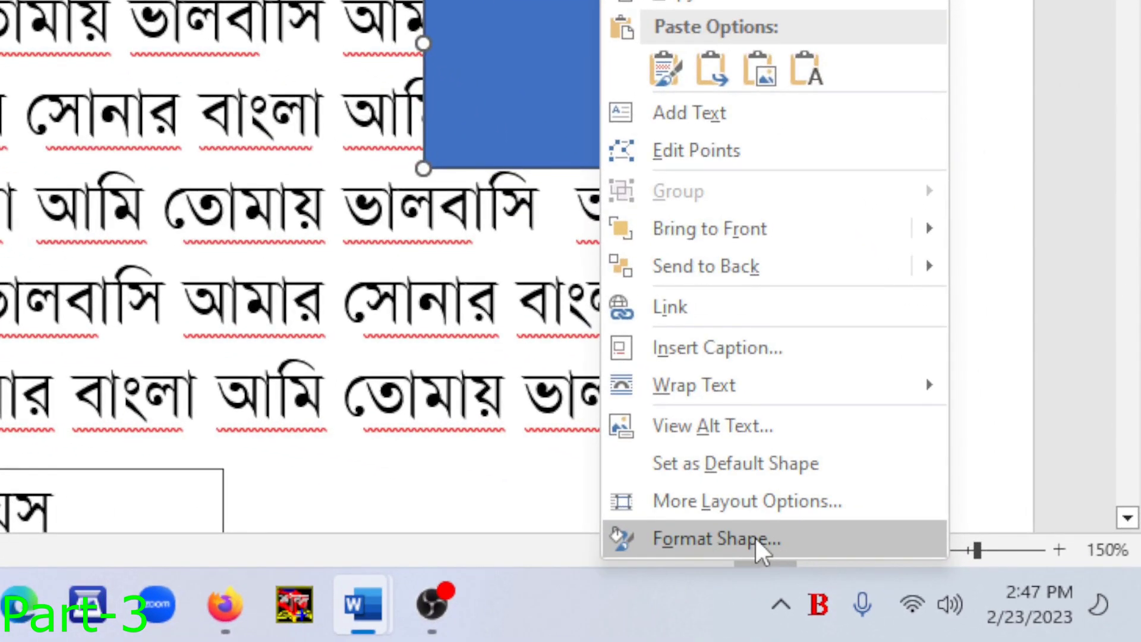
pyautogui.press('Print')
pyautogui.moveTo(431, 324); pyautogui.dragTo(1097, 605)
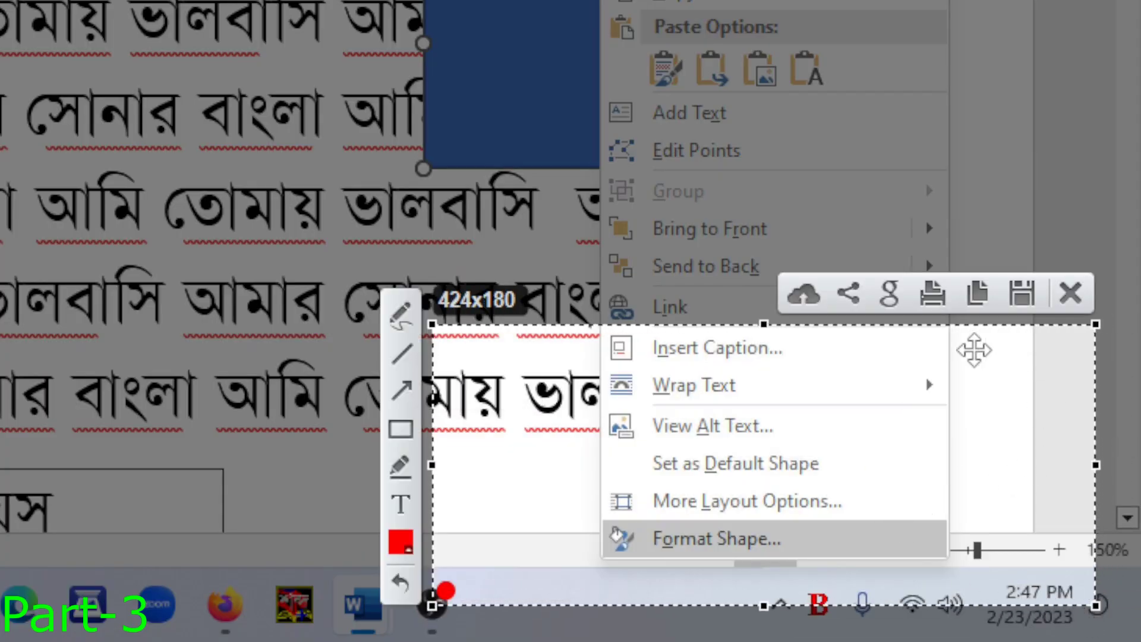
pyautogui.click(401, 429)
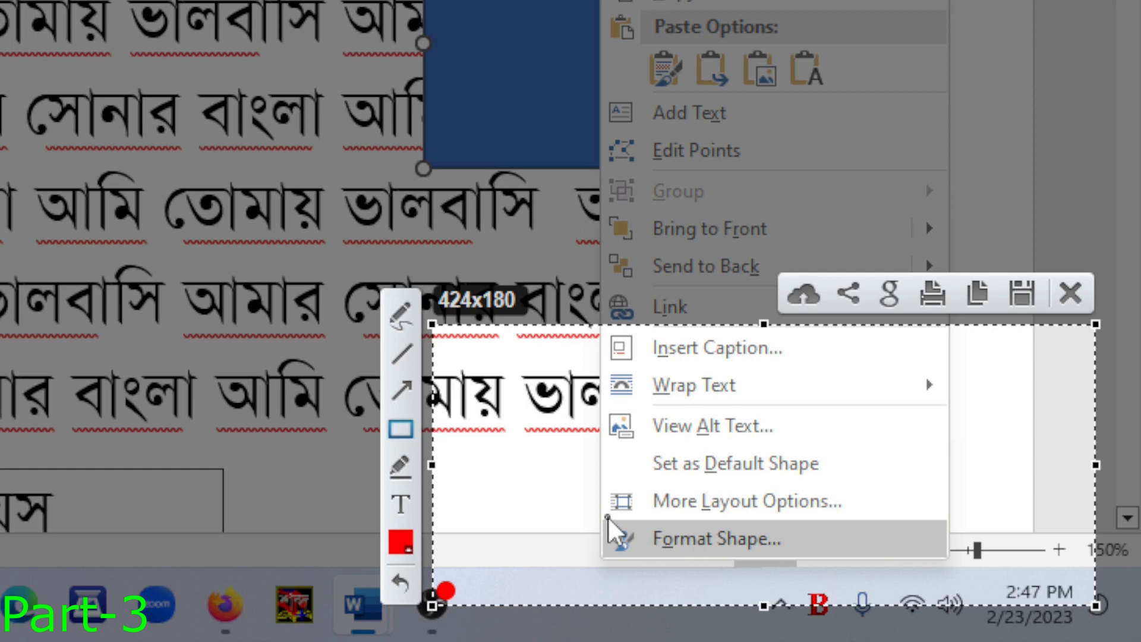
pyautogui.moveTo(607, 517)
pyautogui.mouseDown()
pyautogui.moveTo(721, 565)
pyautogui.moveTo(812, 566)
pyautogui.mouseUp()
pyautogui.hotkey('ctrl', 'c')
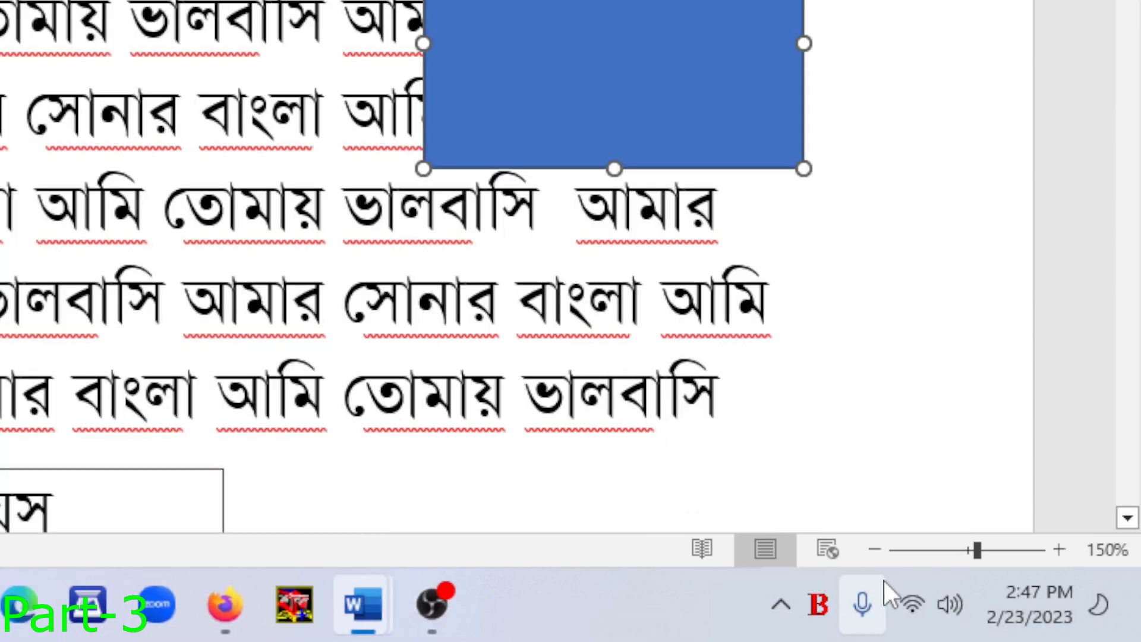
# Capture the rectangle's full list of context options, mark Format Shape and Add Text with red boxes, and discard the capture
pyautogui.rightClick(629, 15)
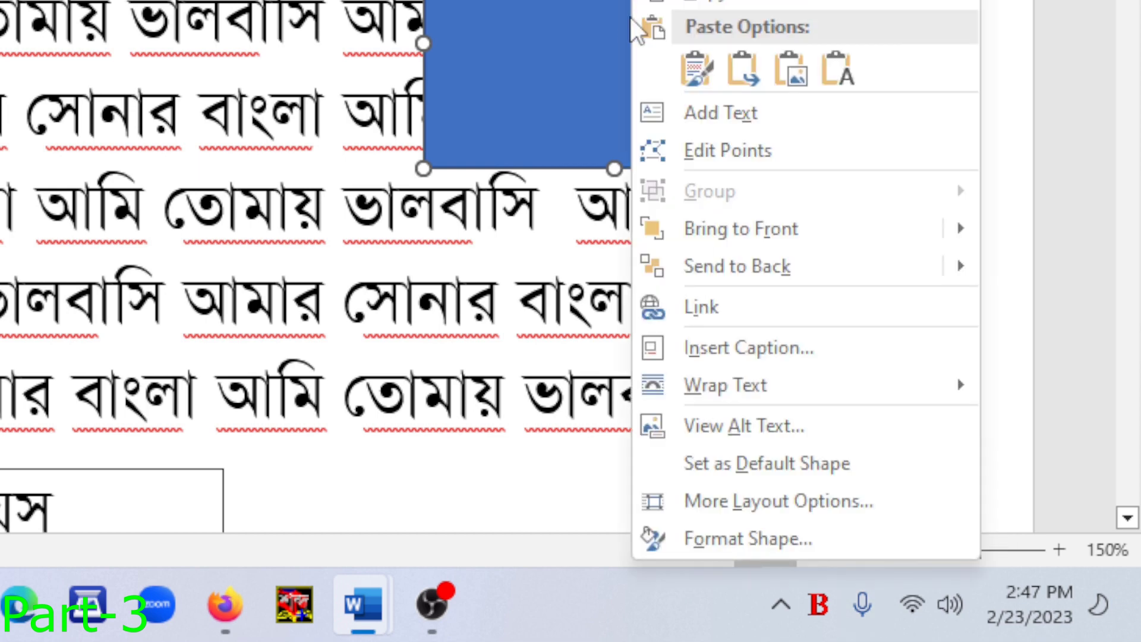
pyautogui.press('Print')
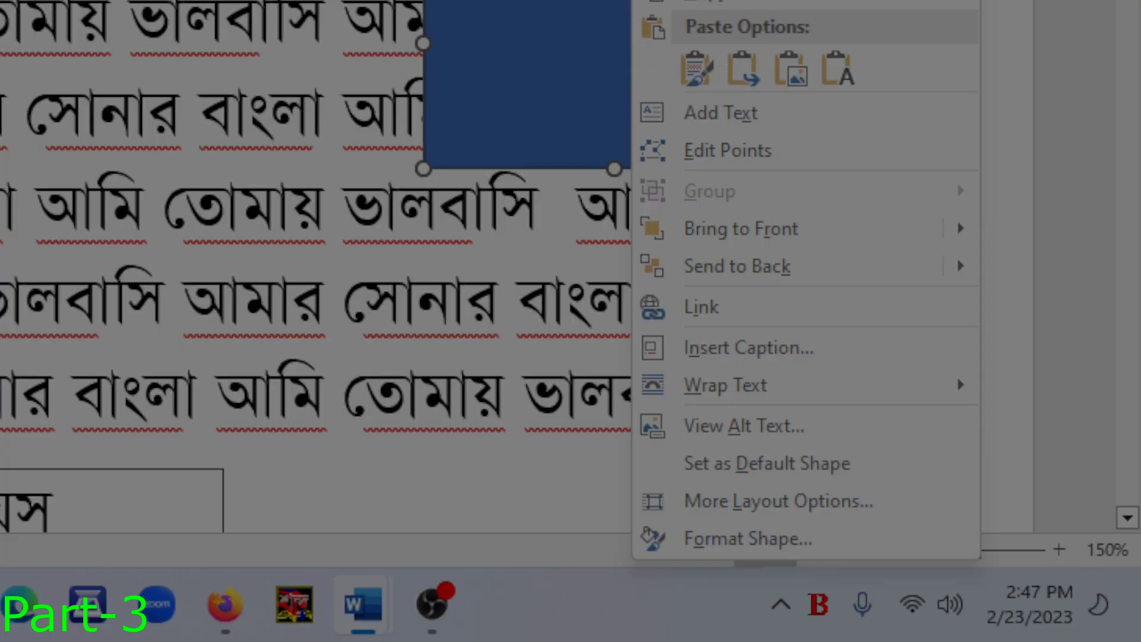
pyautogui.moveTo(623, 6)
pyautogui.mouseDown()
pyautogui.moveTo(1002, 523)
pyautogui.moveTo(1002, 604)
pyautogui.moveTo(1002, 590)
pyautogui.mouseUp()
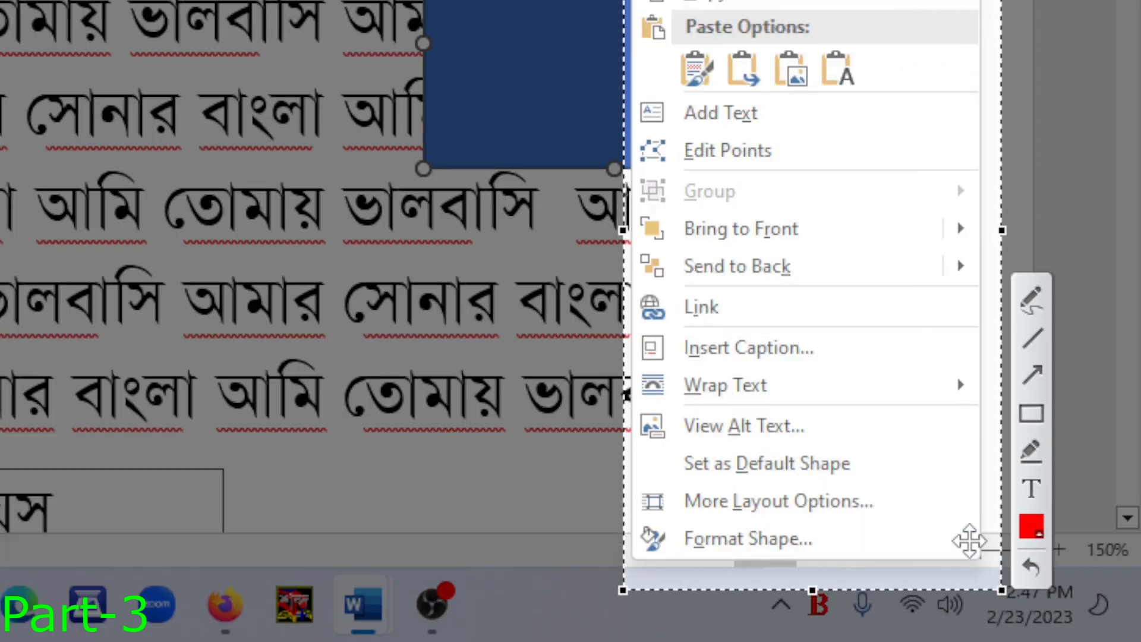
pyautogui.click(1038, 414)
pyautogui.moveTo(680, 522)
pyautogui.mouseDown()
pyautogui.moveTo(790, 572)
pyautogui.moveTo(837, 560)
pyautogui.mouseUp()
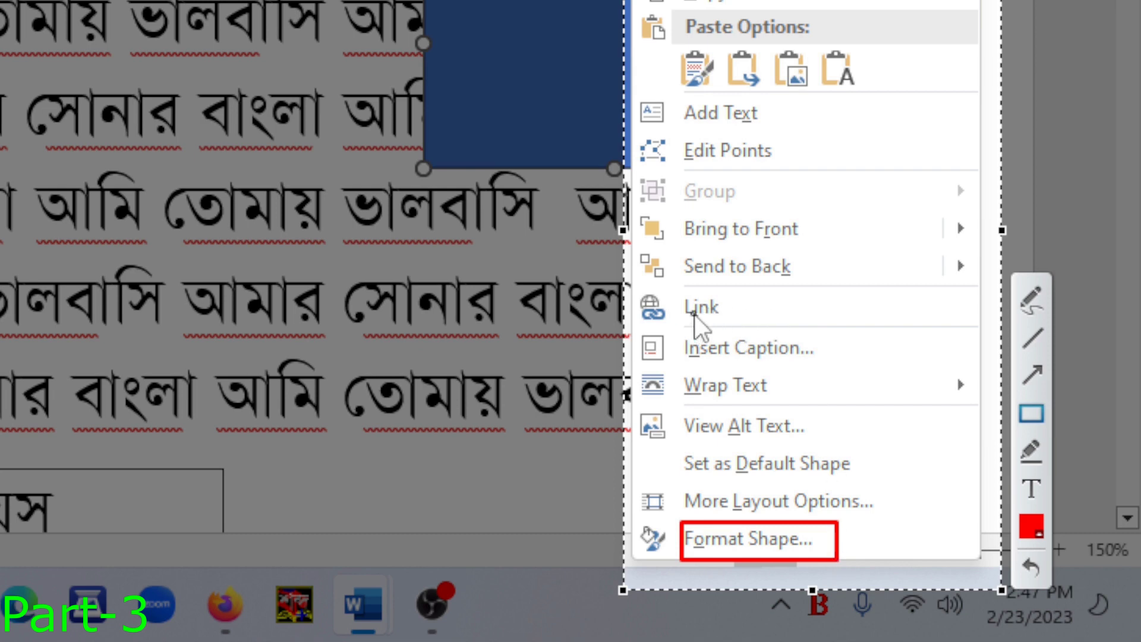
pyautogui.moveTo(683, 100); pyautogui.dragTo(782, 126)
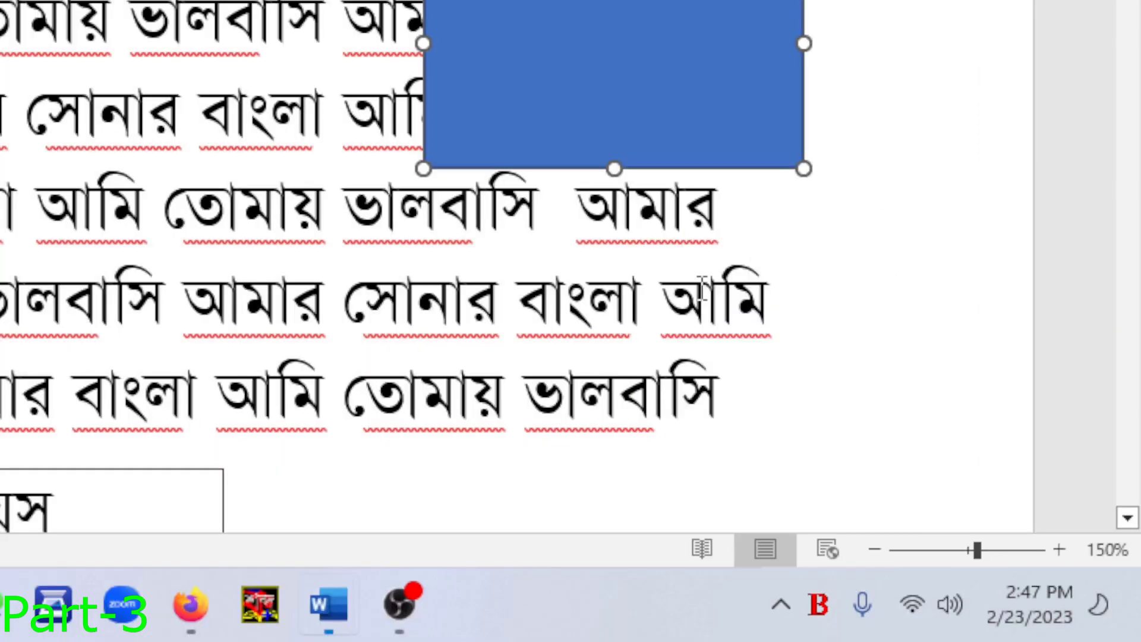
pyautogui.press('Escape')
# Open the rectangle's Format Shape settings, look through the effects, layout and fill categories, and close them
pyautogui.rightClick(665, 79)
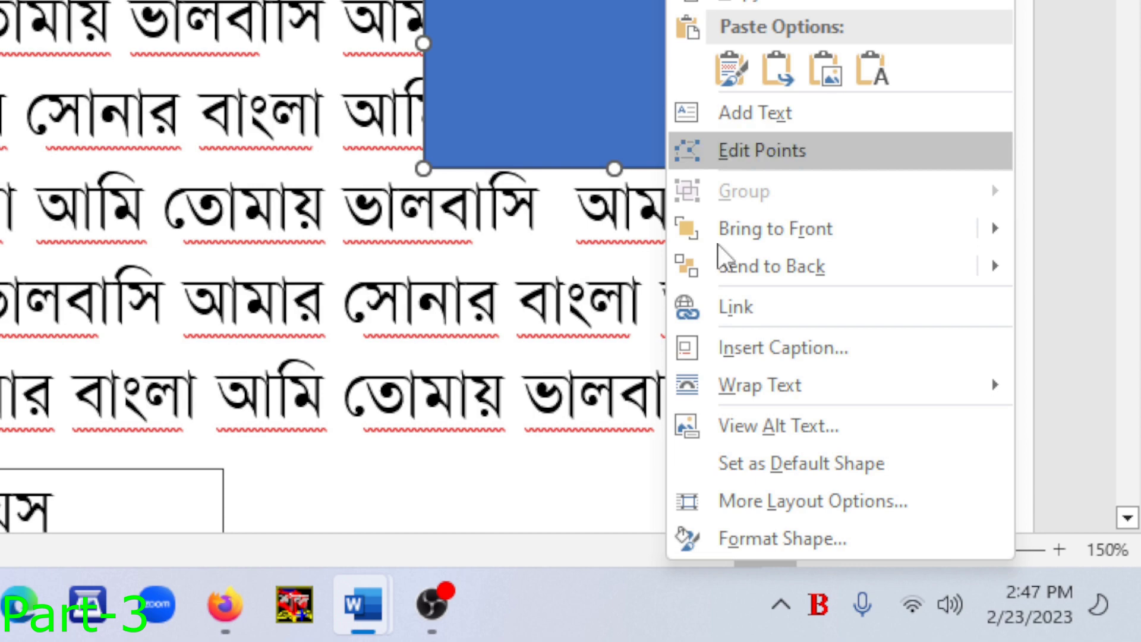
pyautogui.click(780, 542)
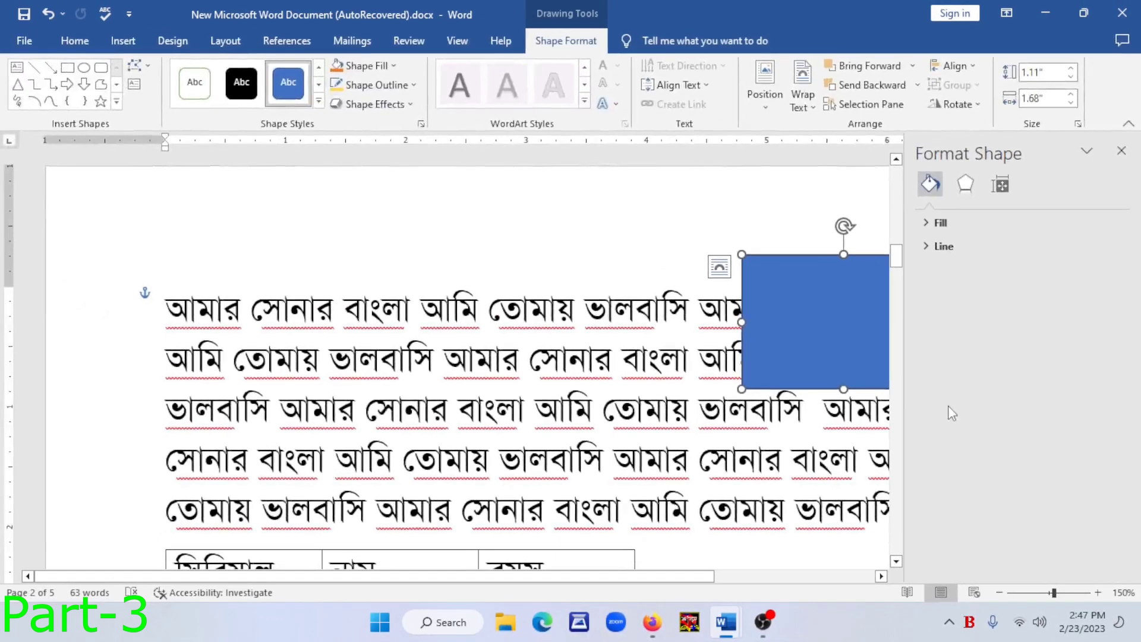
pyautogui.click(966, 186)
pyautogui.click(1000, 185)
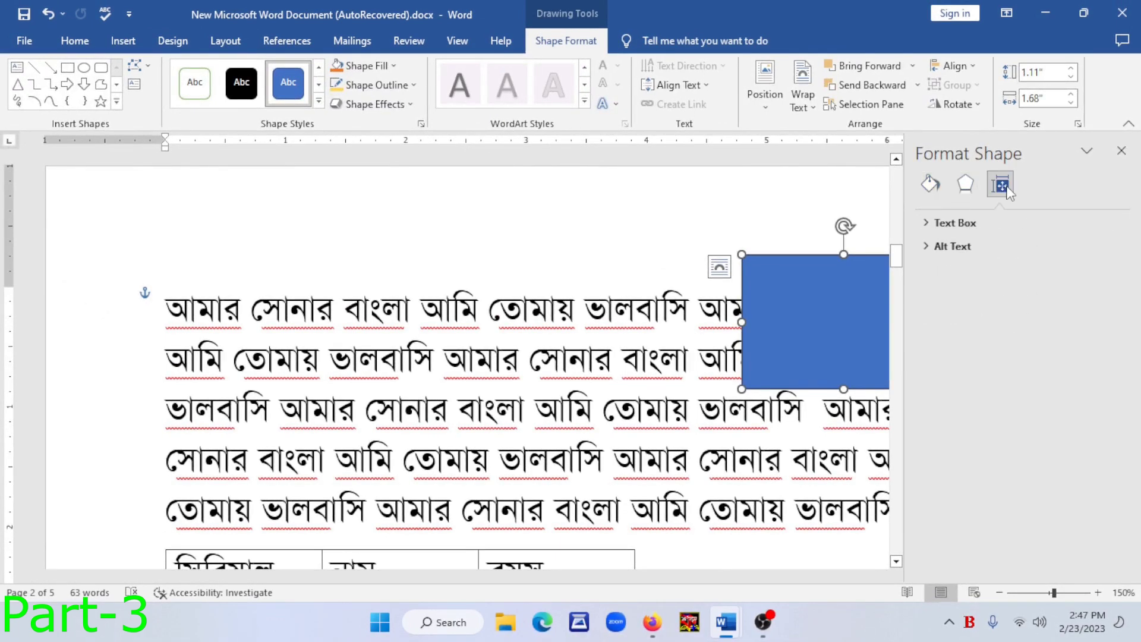
pyautogui.click(931, 184)
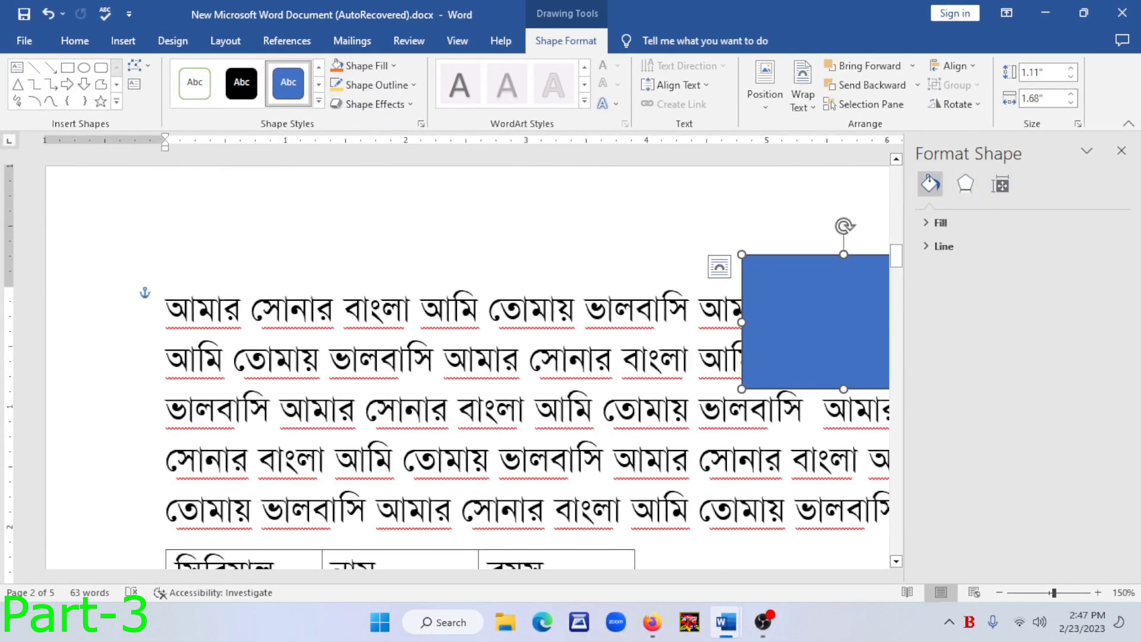
pyautogui.click(1122, 151)
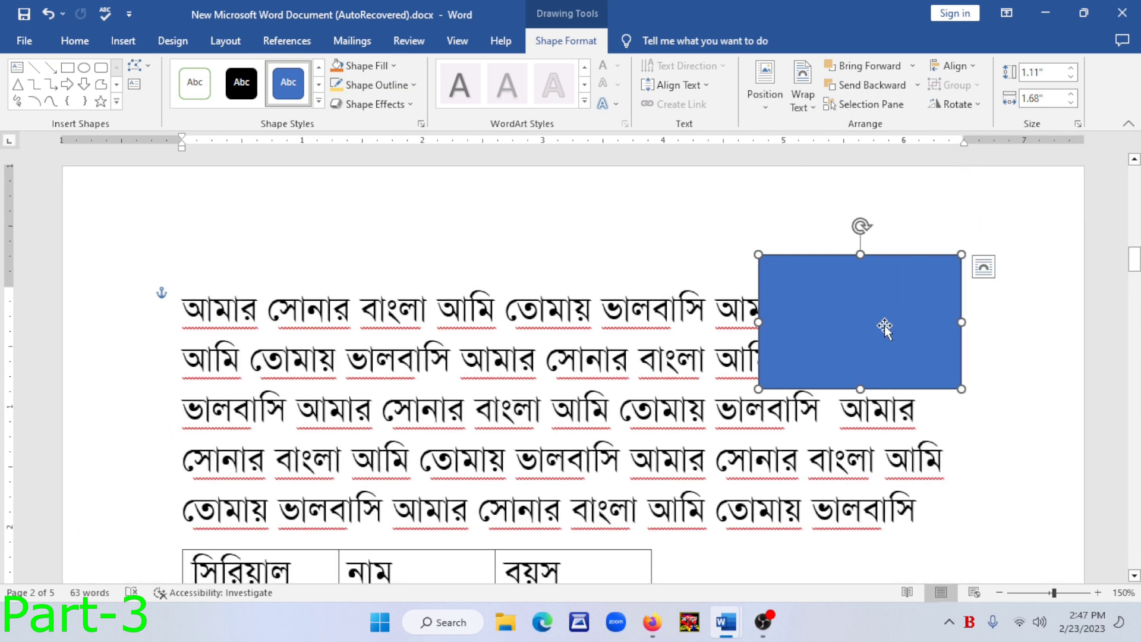
# Delete the rectangle and draw a new one about 1.4" by 1.81" over the middle of the Bangla paragraph's first lines
pyautogui.press('Delete')
pyautogui.click(123, 41)
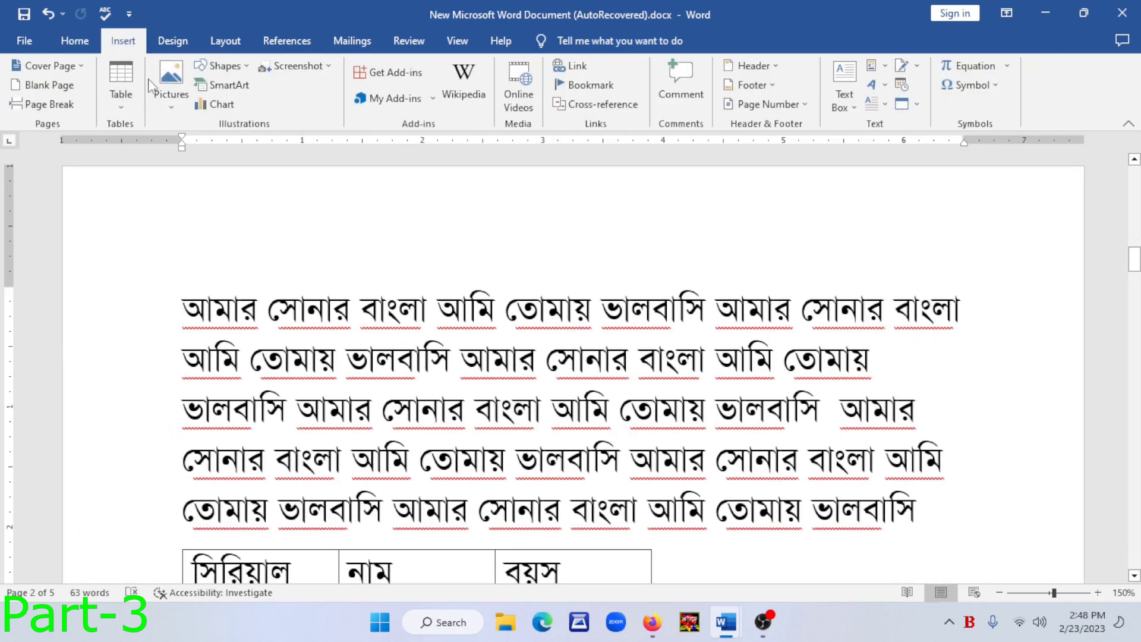
pyautogui.click(225, 66)
pyautogui.click(238, 112)
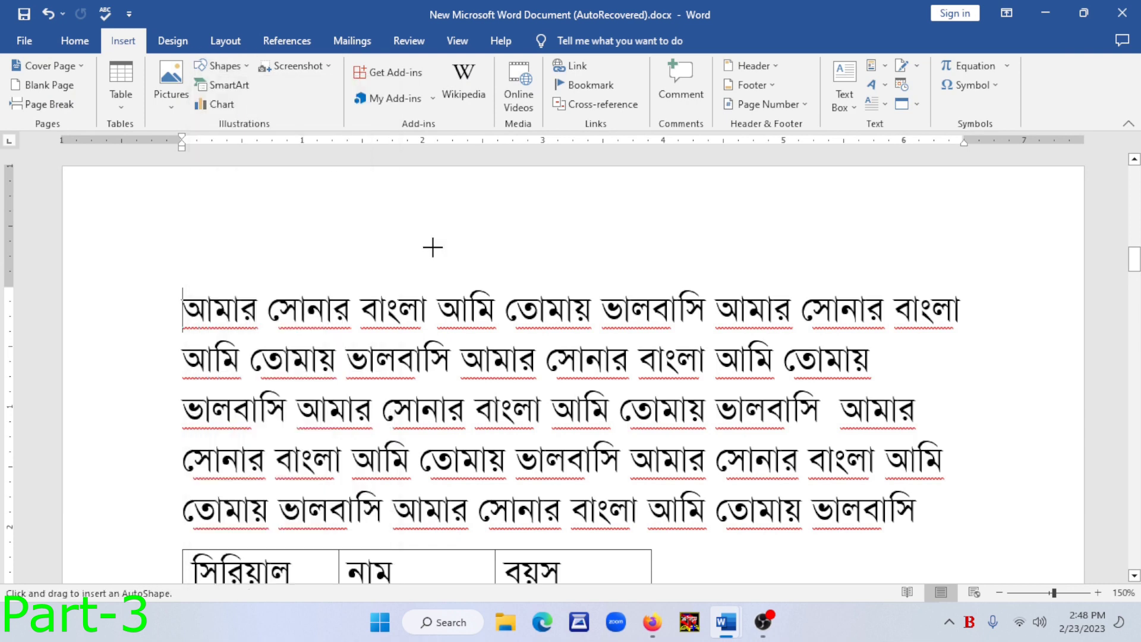
pyautogui.moveTo(388, 245)
pyautogui.mouseDown()
pyautogui.moveTo(527, 380)
pyautogui.moveTo(607, 415)
pyautogui.mouseUp()
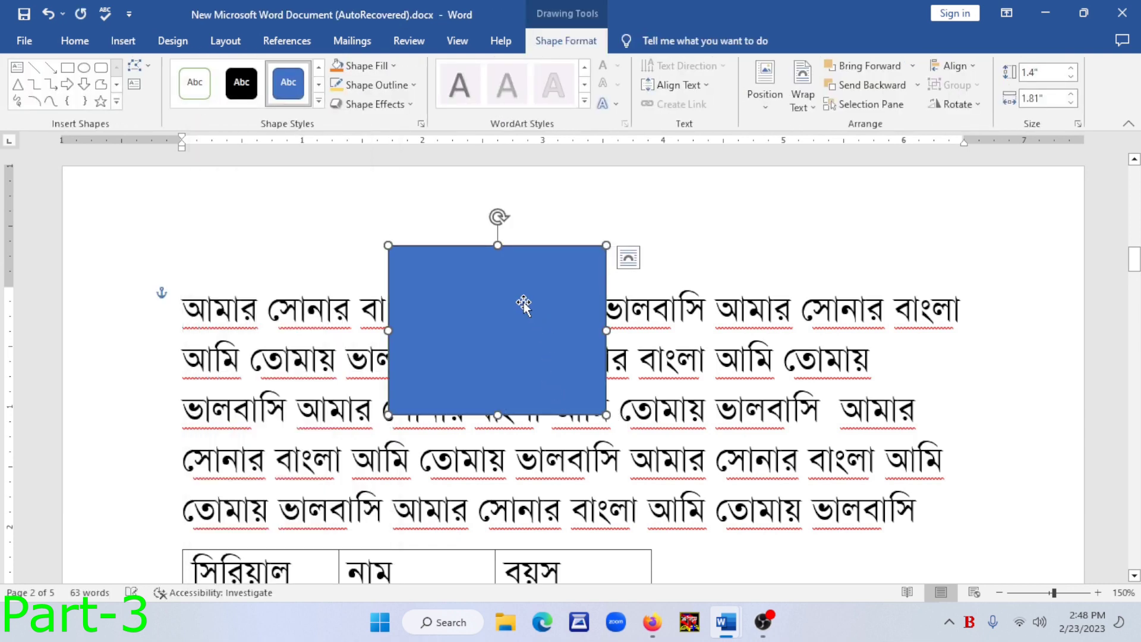
# Set the new rectangle to No fill in its Format Shape settings and move it farther right over the paragraph
pyautogui.rightClick(531, 375)
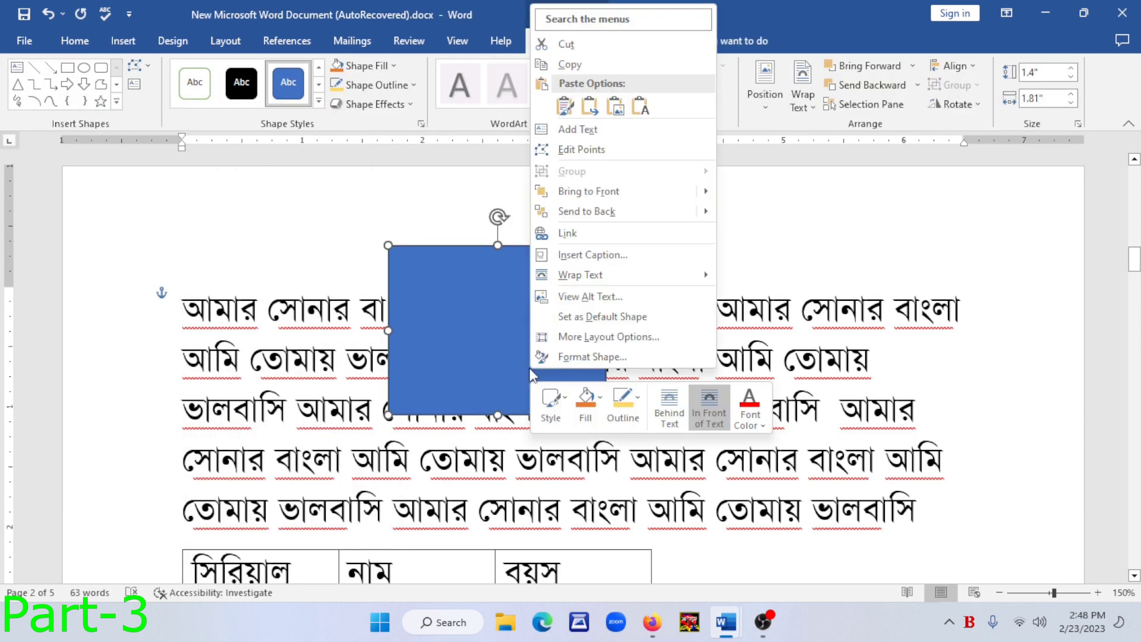
pyautogui.click(582, 355)
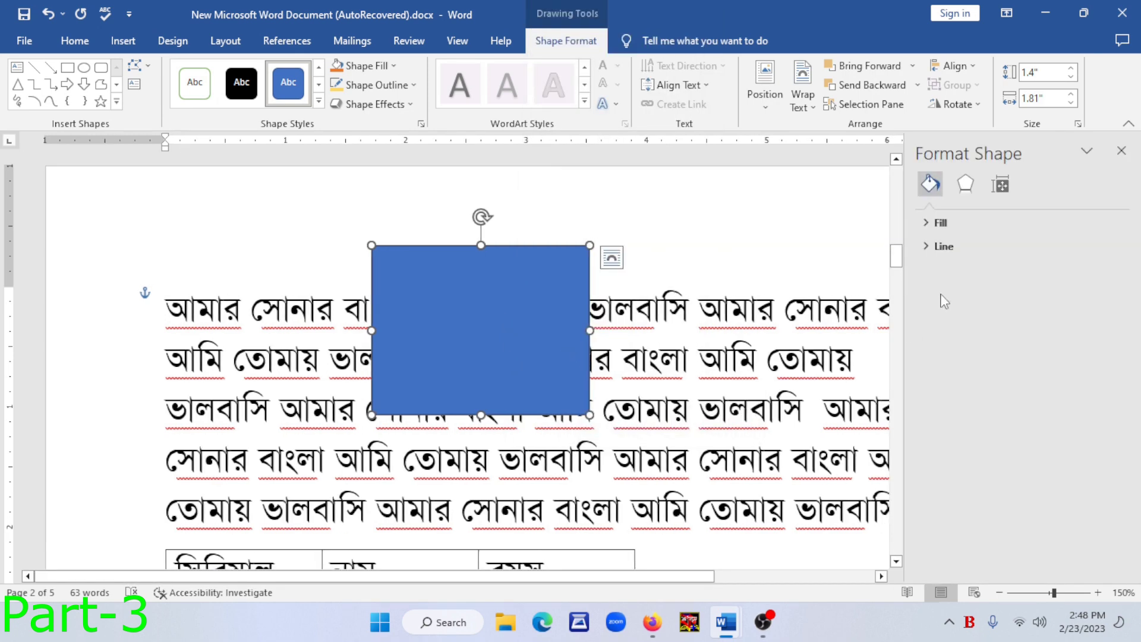
pyautogui.click(933, 223)
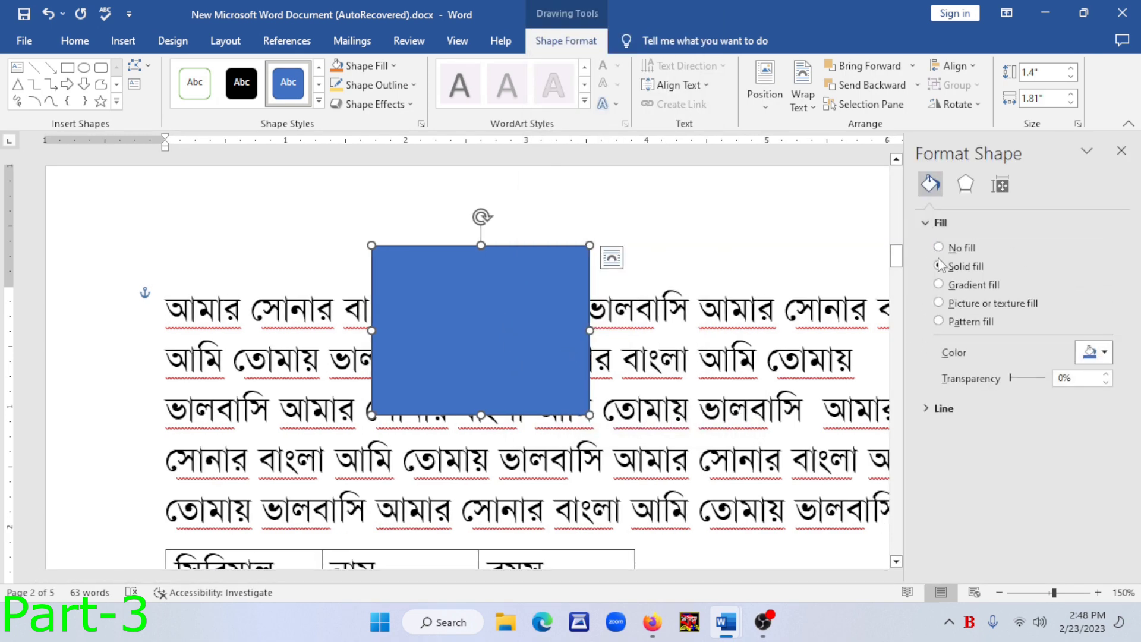
pyautogui.click(938, 248)
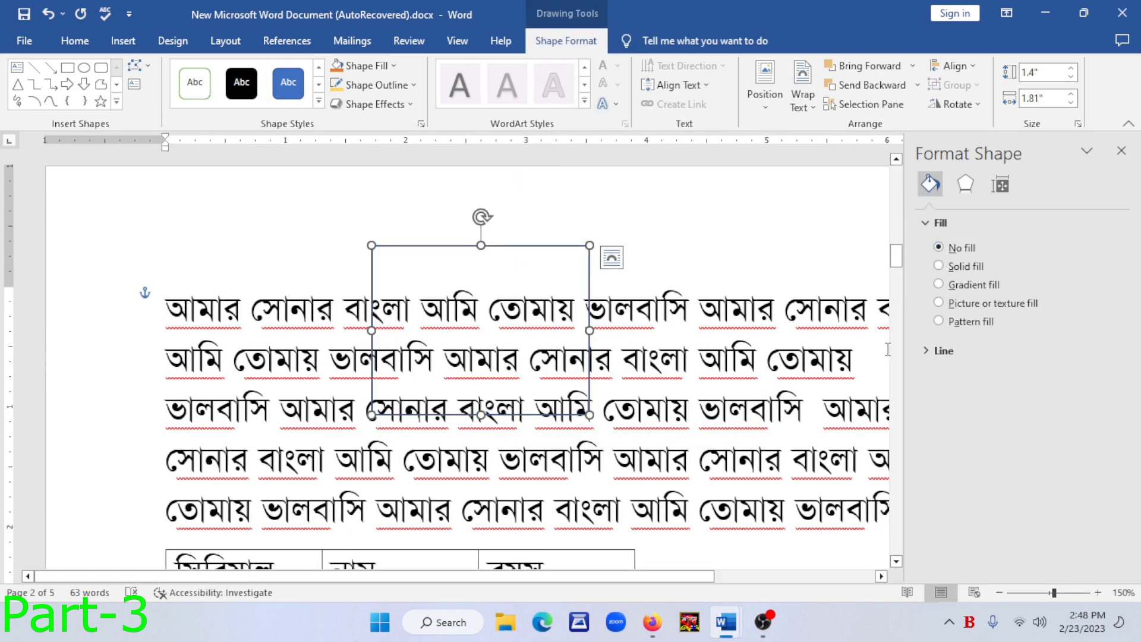
pyautogui.moveTo(505, 247); pyautogui.dragTo(654, 245)
# Apply a solid fill to the rectangle and replace it with a gradient fill
pyautogui.click(939, 266)
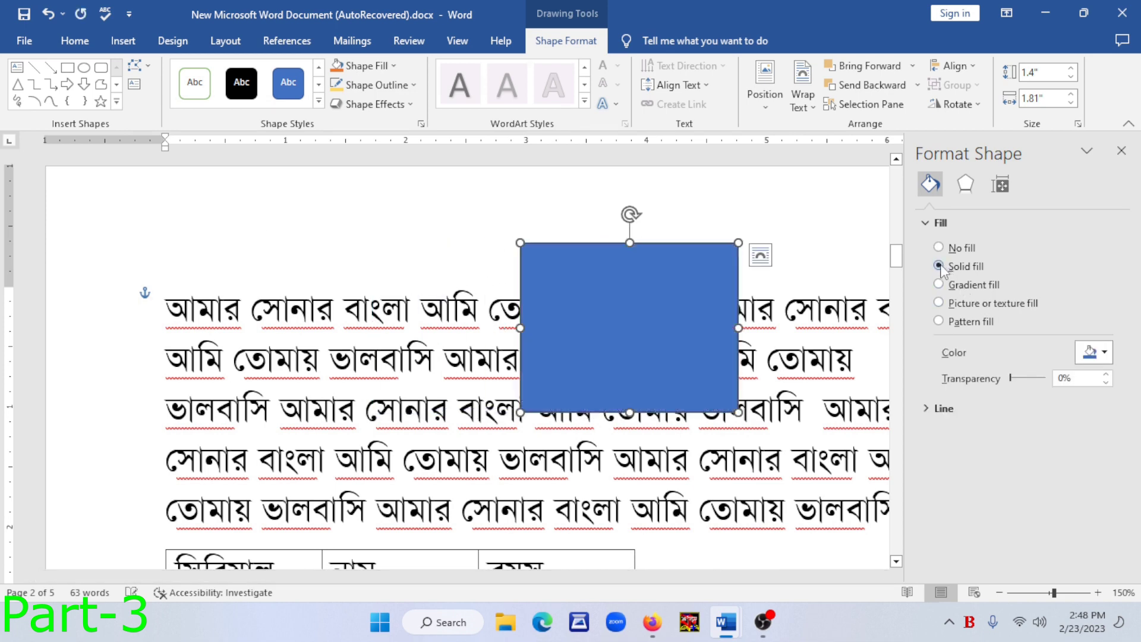
pyautogui.click(941, 285)
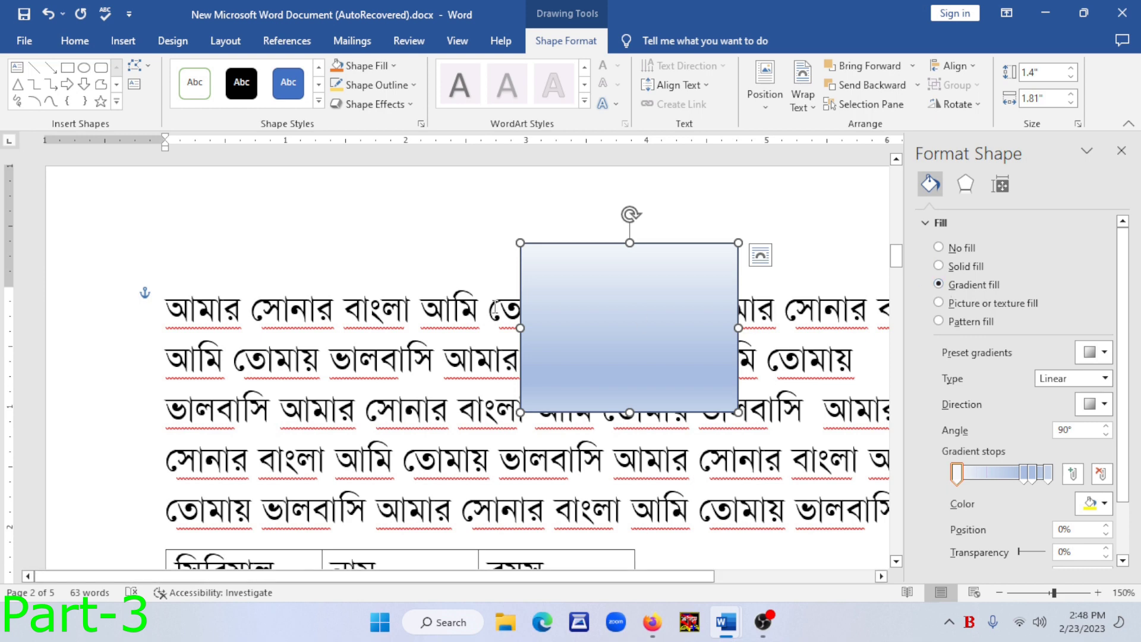
# Set the gradient's first stop to the blue theme color and move the rectangle farther right and slightly up
pyautogui.click(1104, 505)
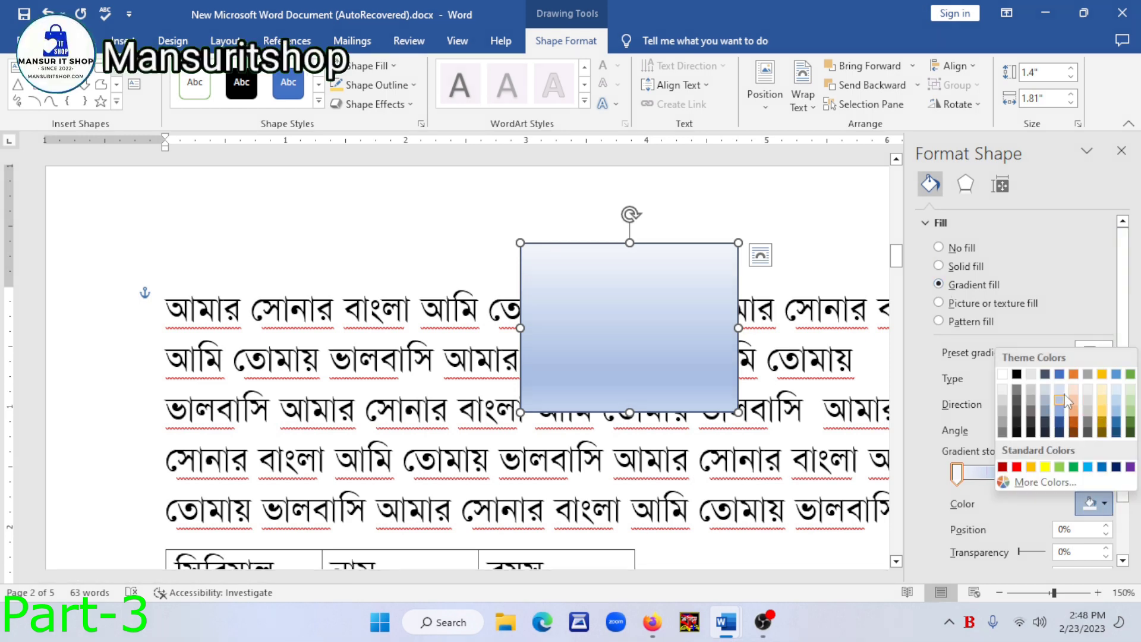
pyautogui.click(1060, 375)
pyautogui.moveTo(957, 473)
pyautogui.mouseDown()
pyautogui.moveTo(1001, 482)
pyautogui.moveTo(954, 483)
pyautogui.mouseUp()
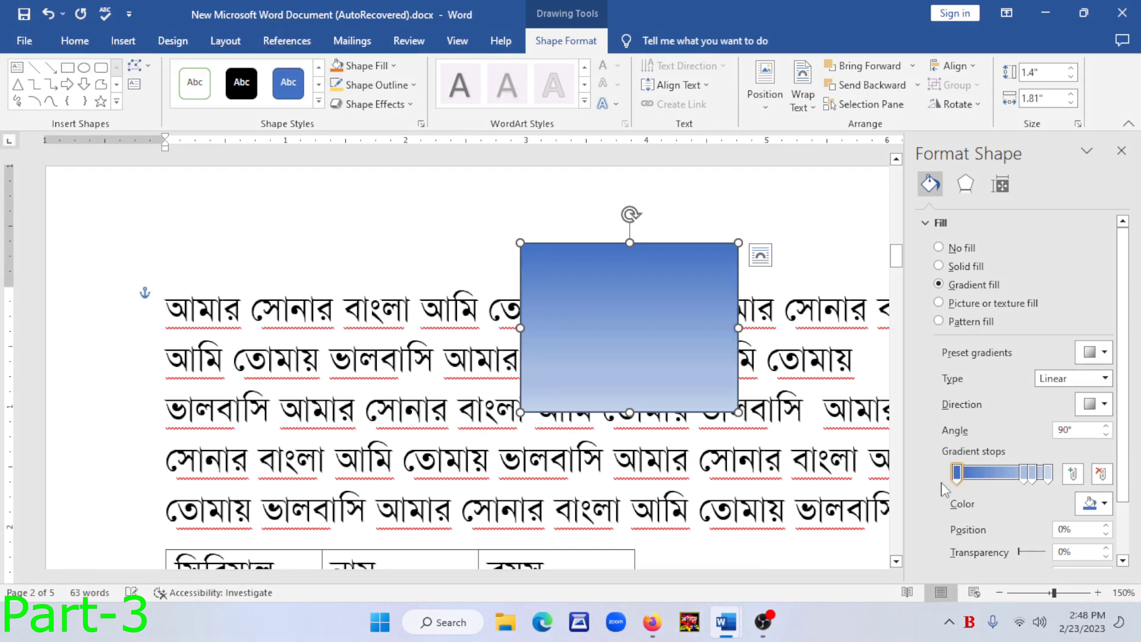
pyautogui.moveTo(656, 307); pyautogui.dragTo(740, 289)
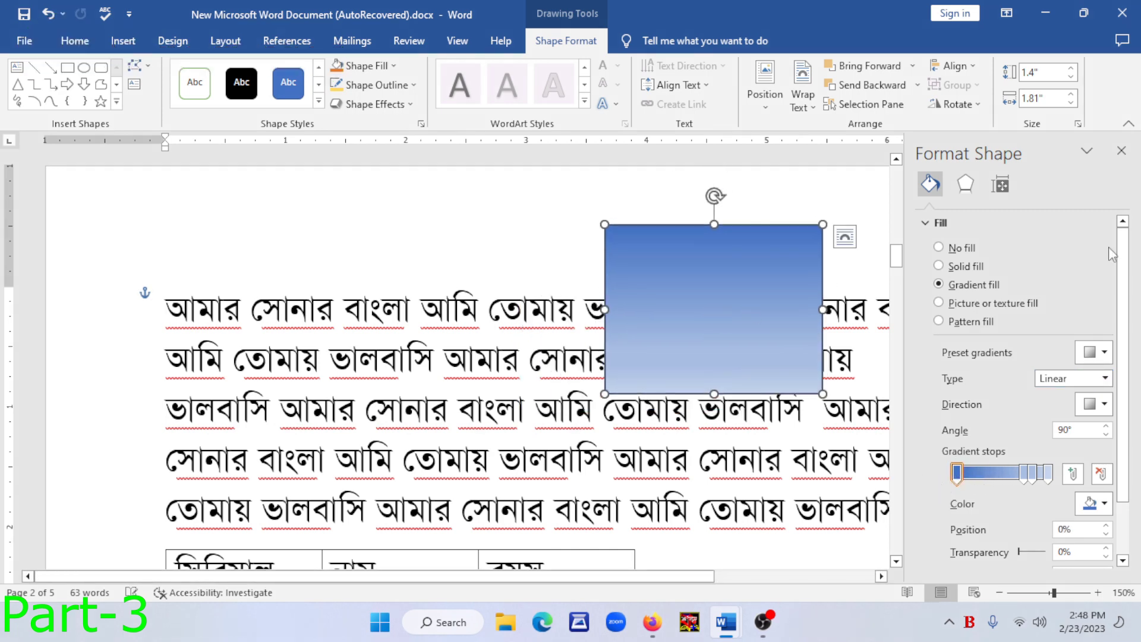
pyautogui.click(1121, 156)
# Add the trial characters "¢icÀN" as text inside the rectangle and erase them again
pyautogui.rightClick(680, 294)
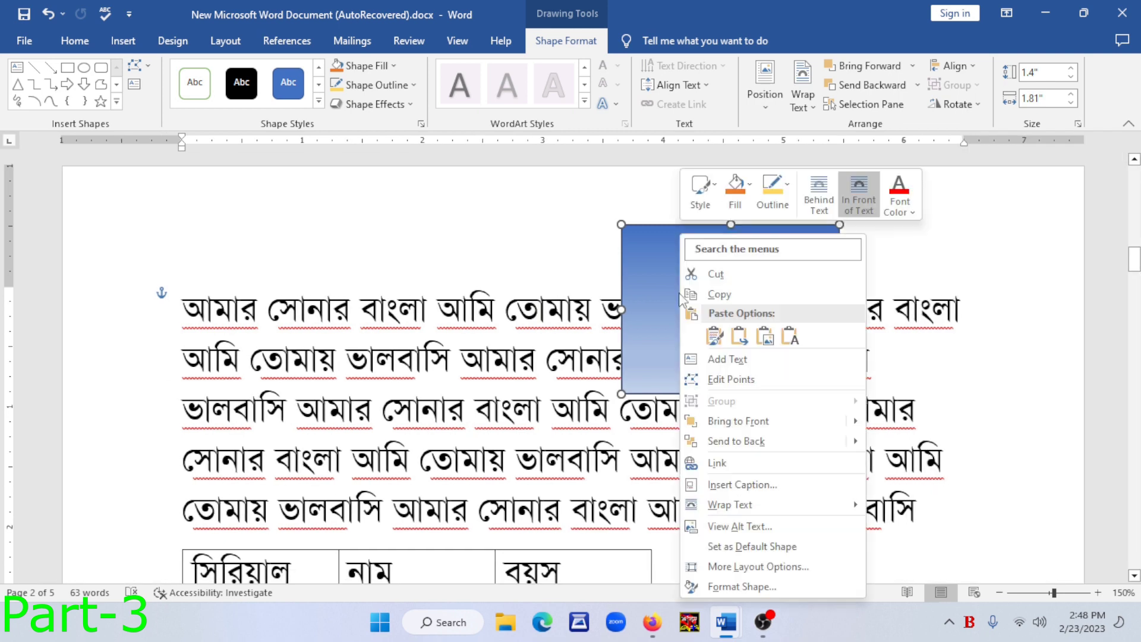
pyautogui.click(721, 358)
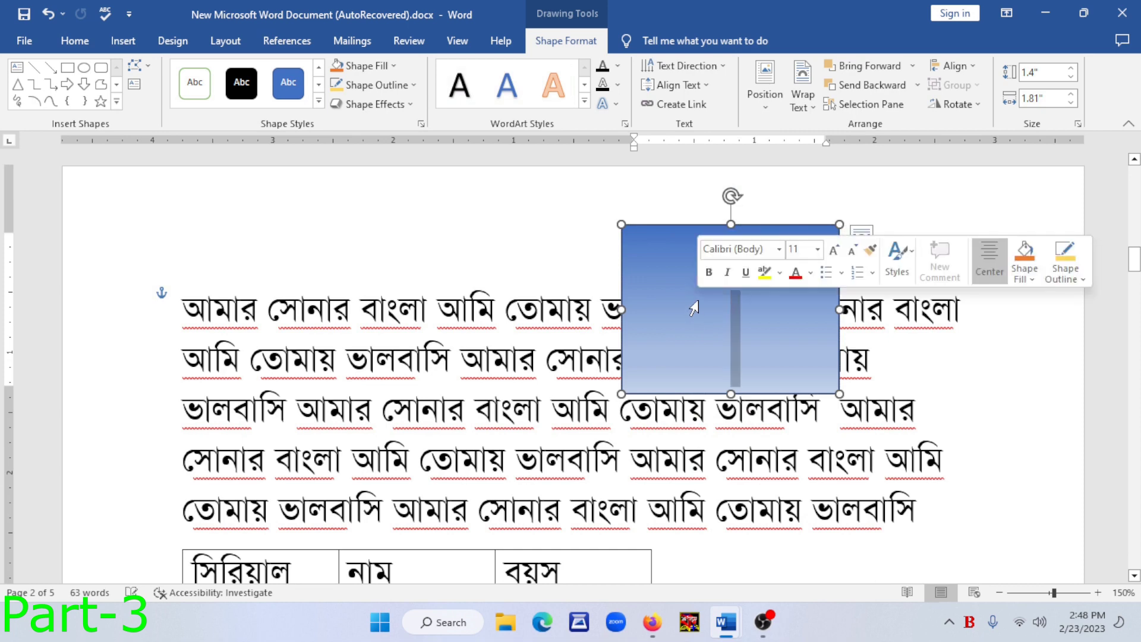
pyautogui.write('¢icÀNqV[')
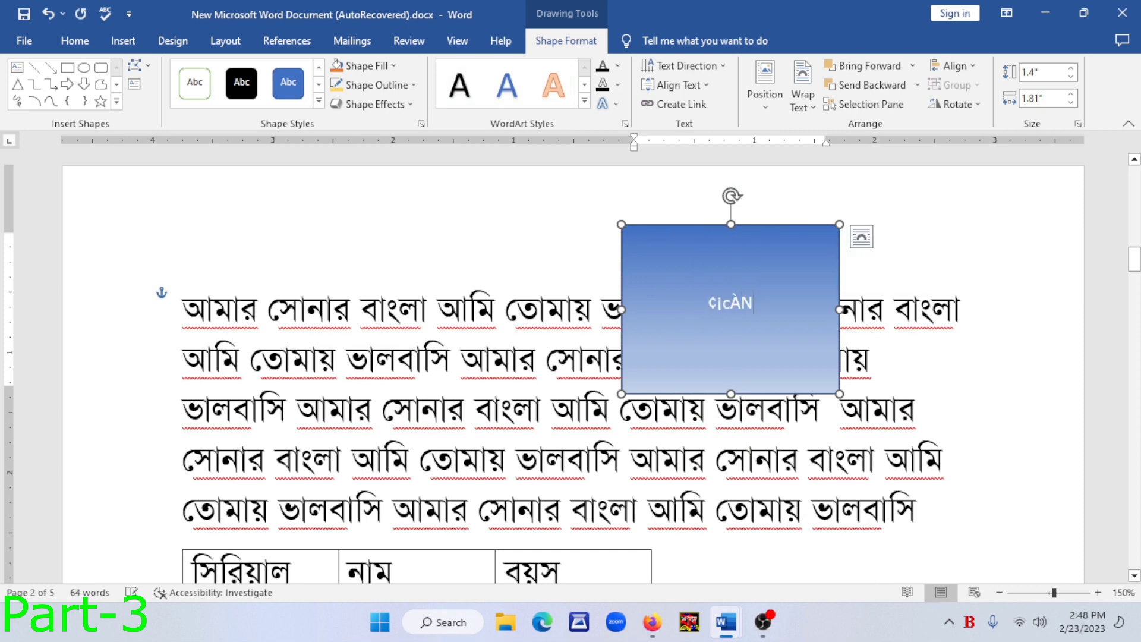
pyautogui.press('BackSpace')
pyautogui.press('BackSpace')
pyautogui.press('BackSpace')
pyautogui.press('BackSpace')
pyautogui.press('BackSpace')
pyautogui.press('BackSpace')
pyautogui.press('BackSpace')
pyautogui.press('BackSpace')
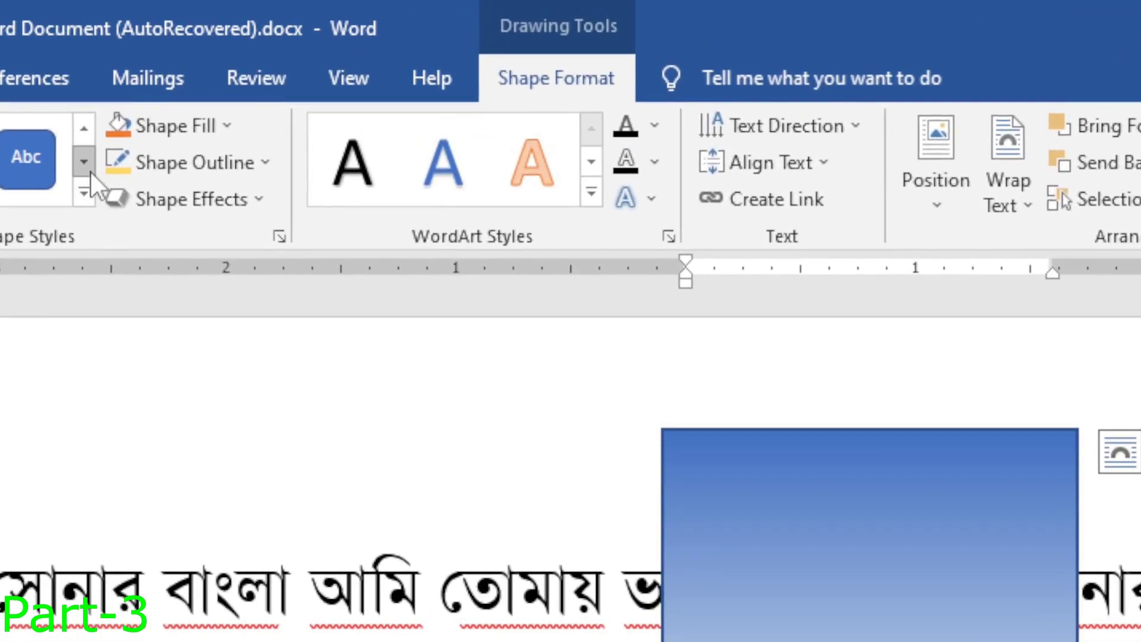
pyautogui.click(91, 173)
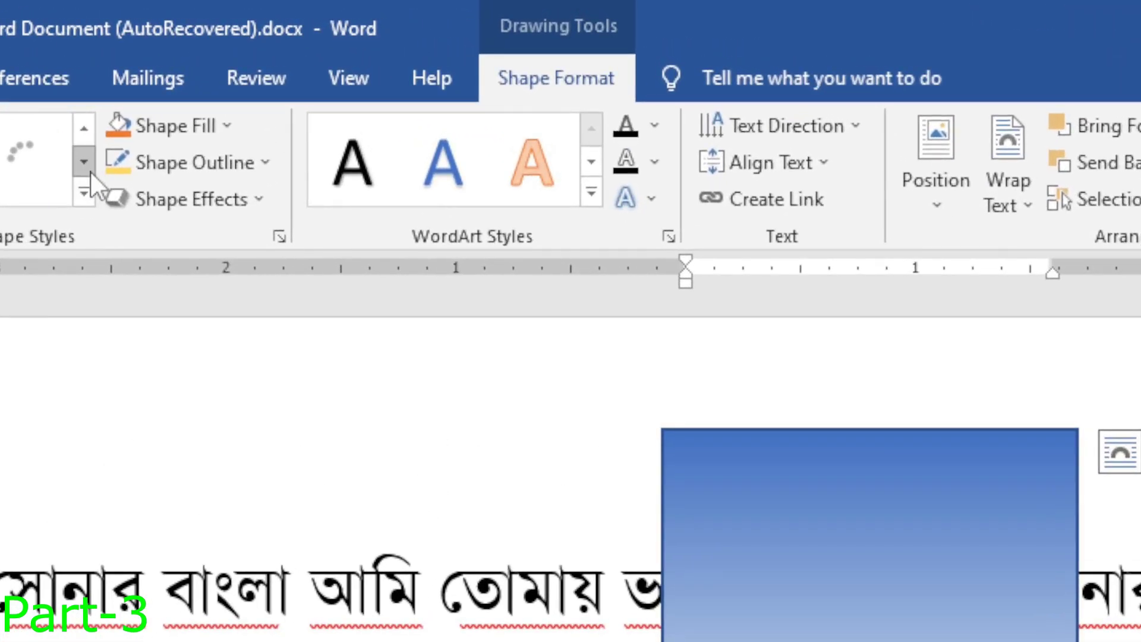
pyautogui.click(91, 196)
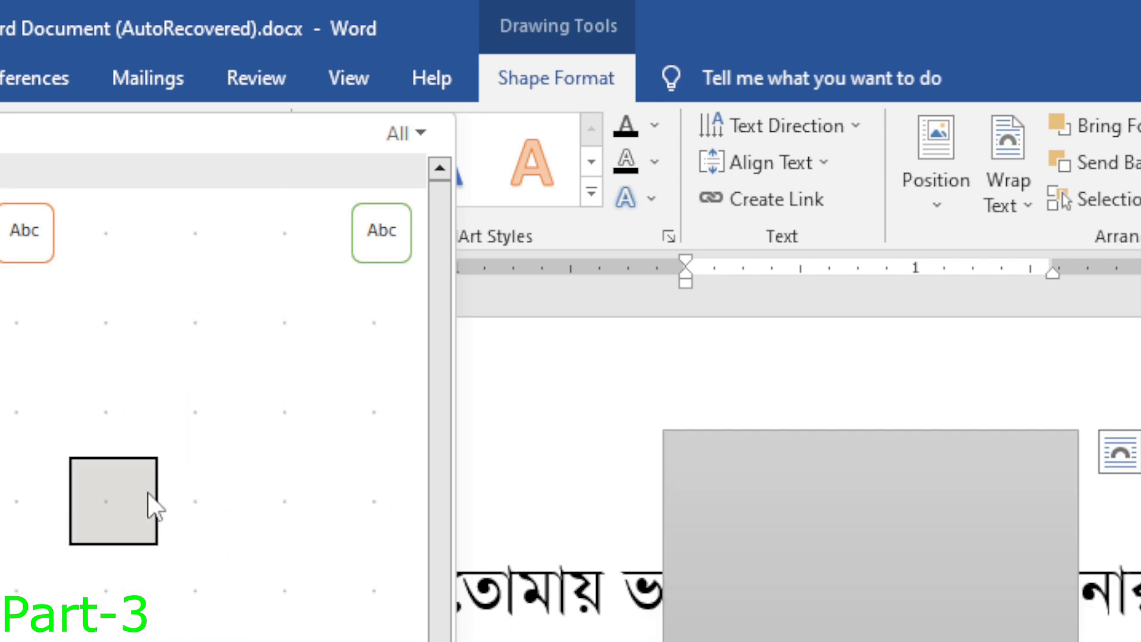
pyautogui.press('Escape')
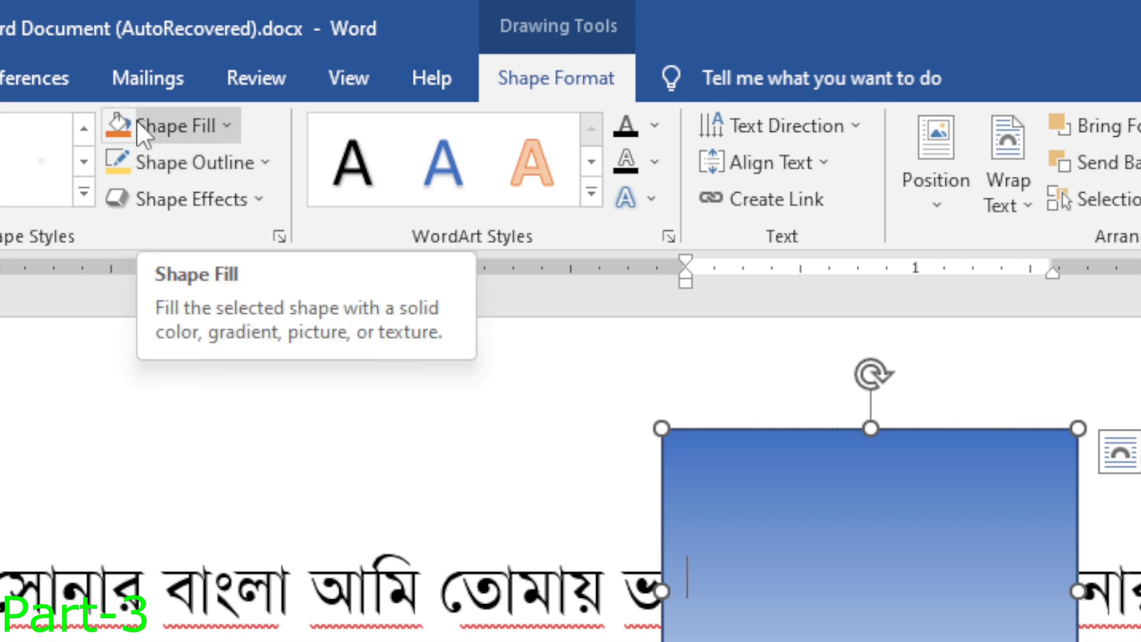
# Fill the rectangle with the second-darkest orange theme shade and give it a black outline
pyautogui.click(226, 124)
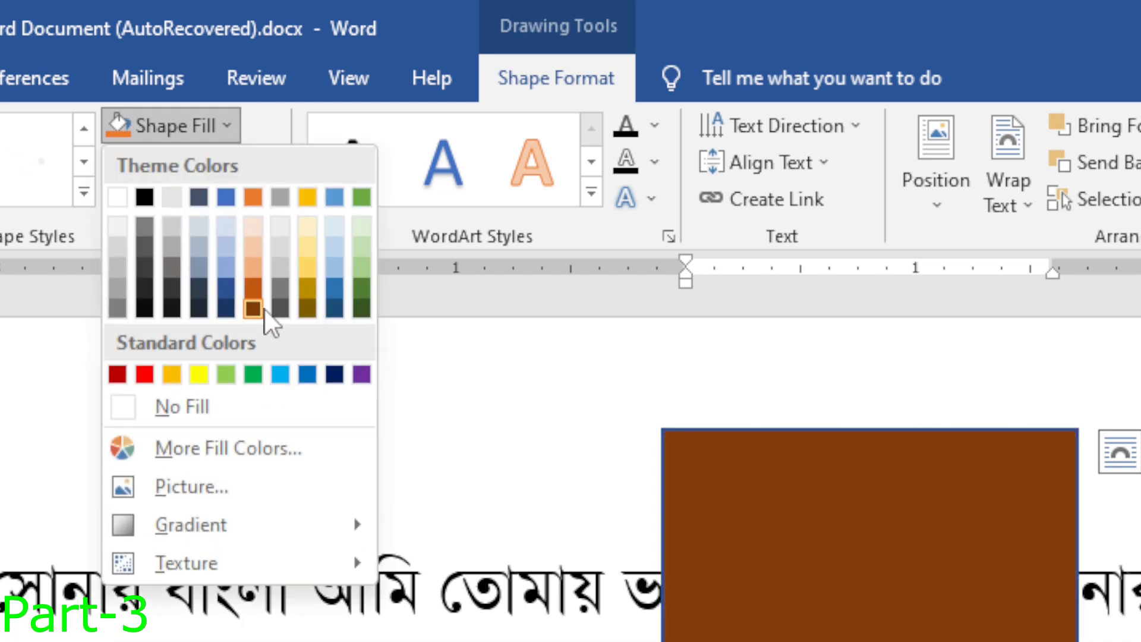
pyautogui.click(254, 289)
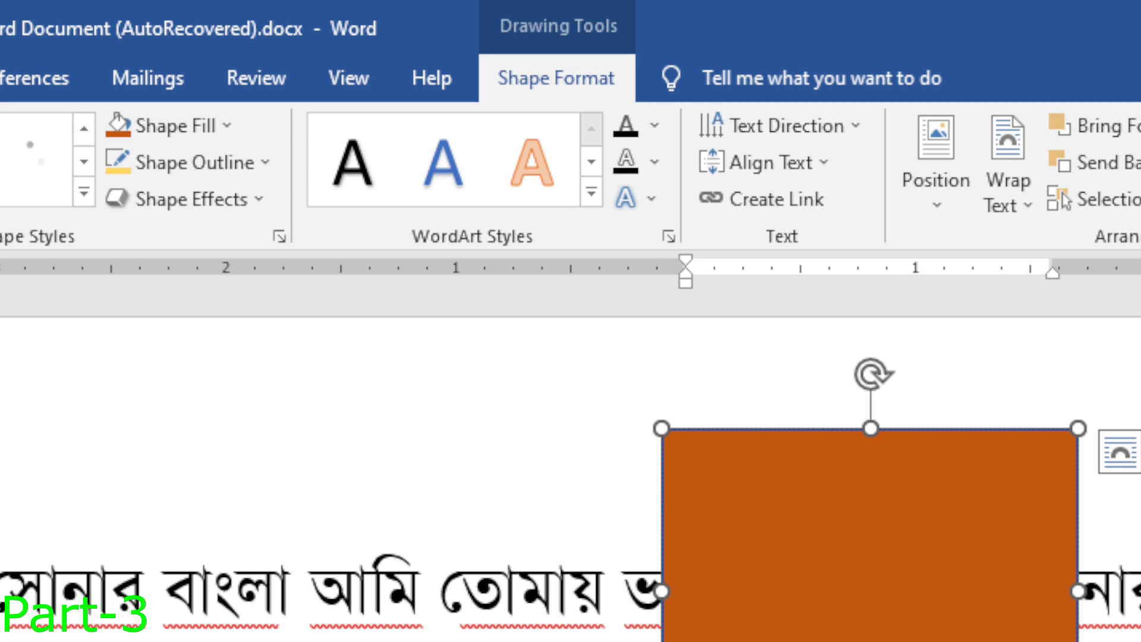
pyautogui.click(262, 170)
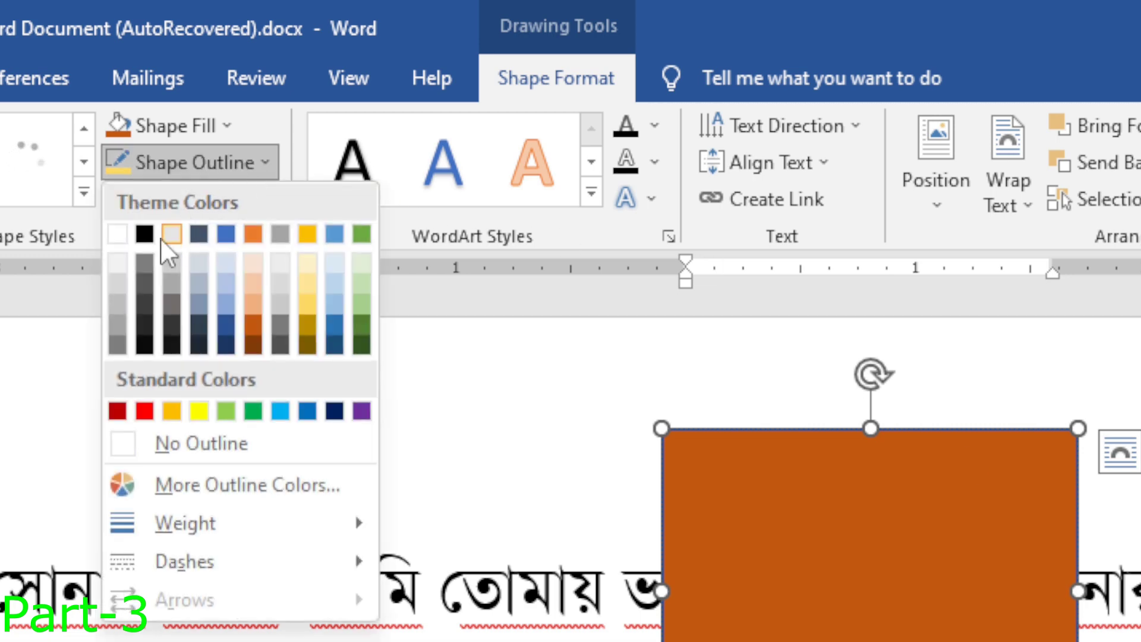
pyautogui.click(145, 235)
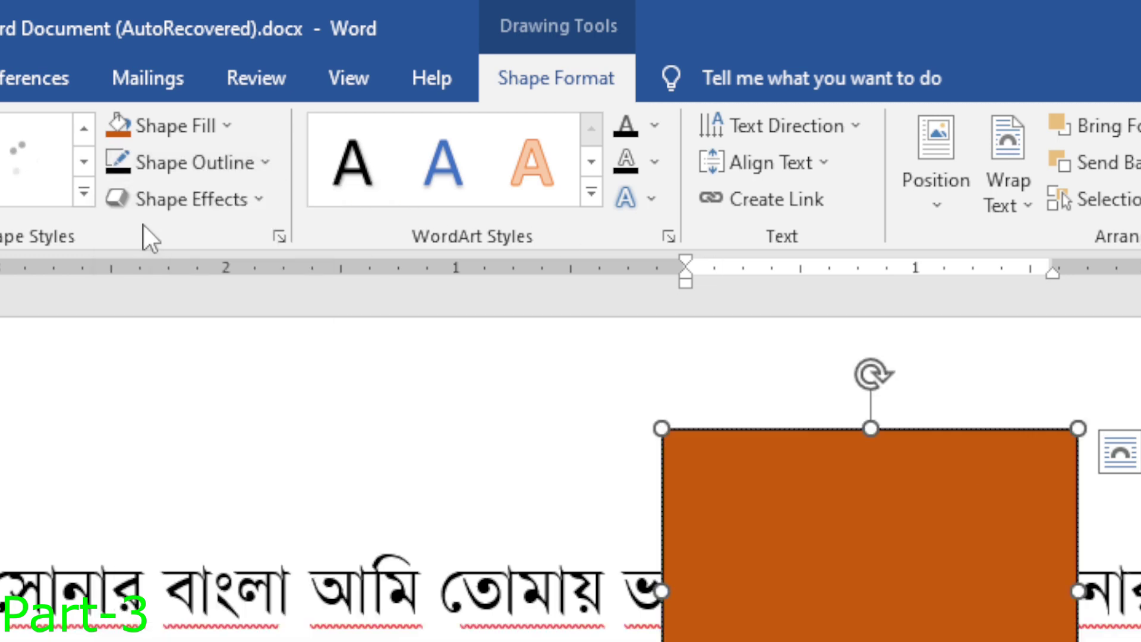
# Apply the translucent preset shape effect to the rectangle and move it right and slightly down over the paragraph
pyautogui.click(231, 207)
pyautogui.moveTo(233, 284)
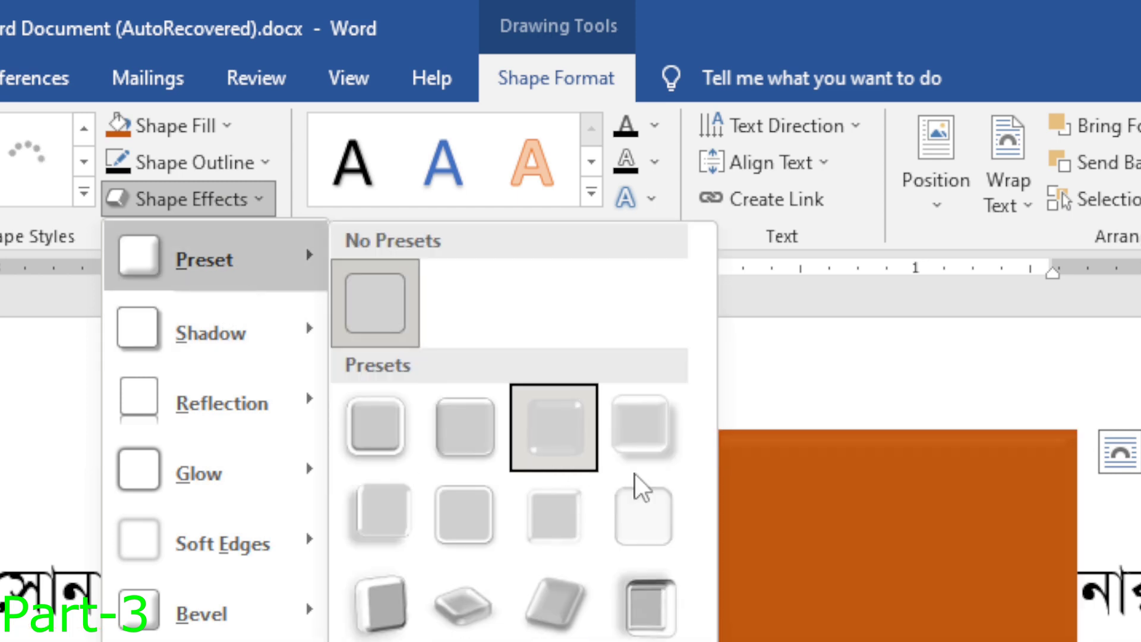
pyautogui.click(662, 527)
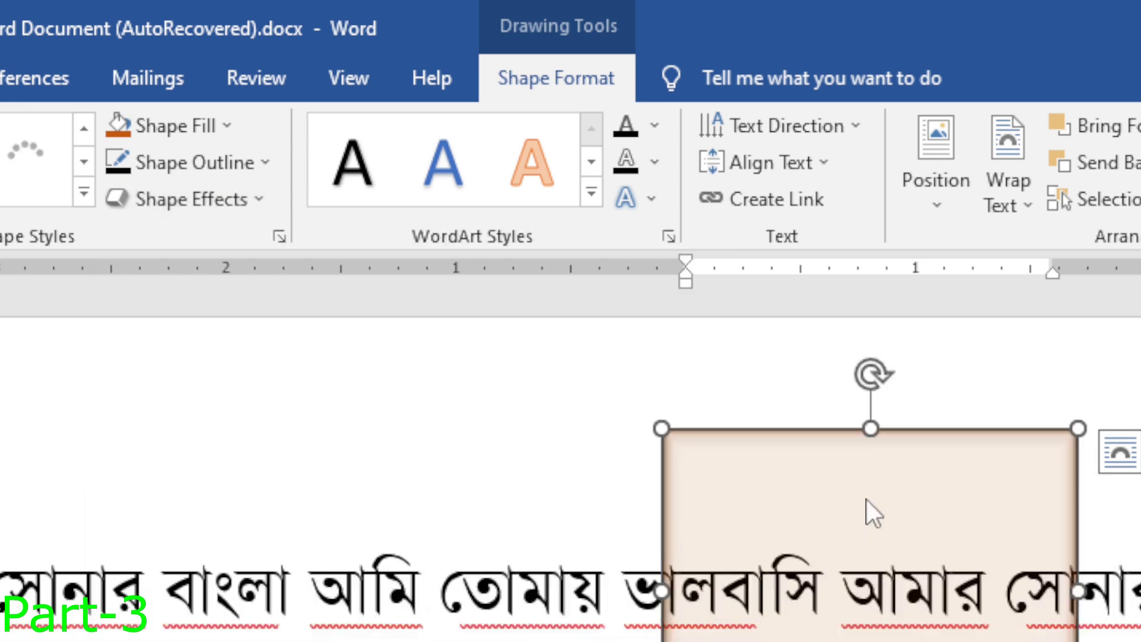
pyautogui.moveTo(939, 430); pyautogui.dragTo(1088, 462)
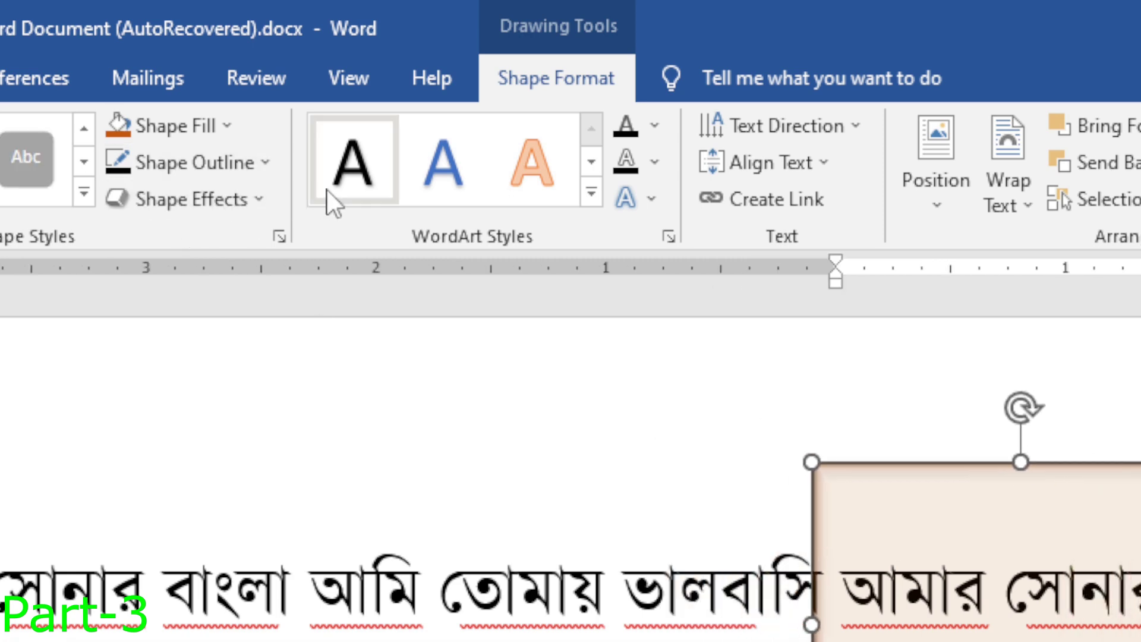
# Enter "¤fi" in the rectangle and give these characters a blue text fill and a pale text outline
pyautogui.click(978, 619)
pyautogui.write('¤')
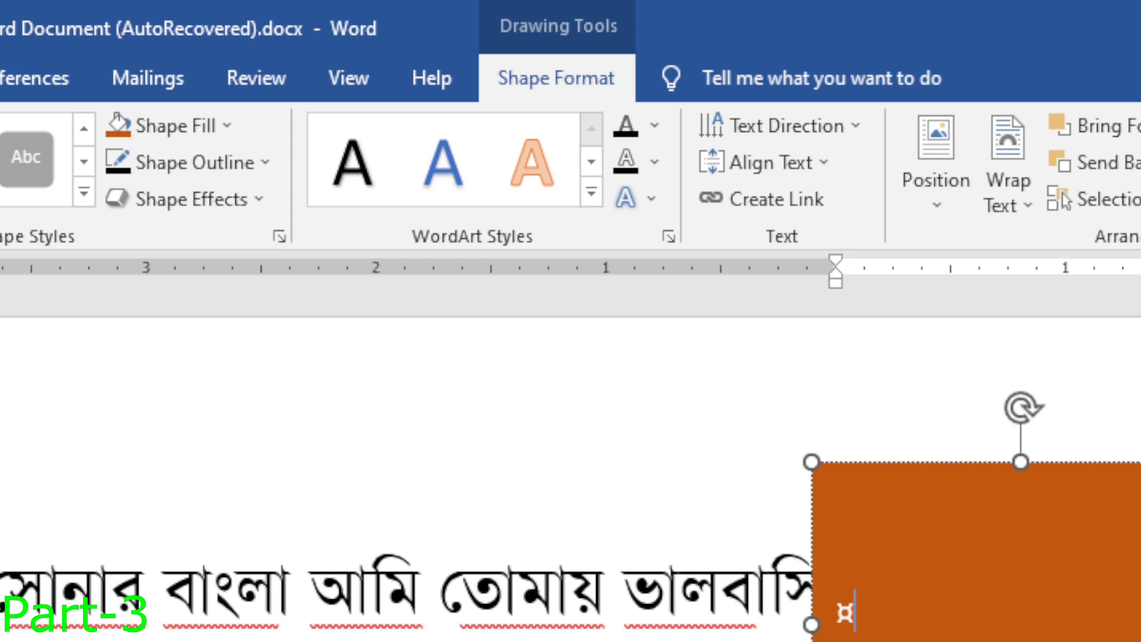
pyautogui.write('fi')
pyautogui.hotkey('ctrl', 'a')
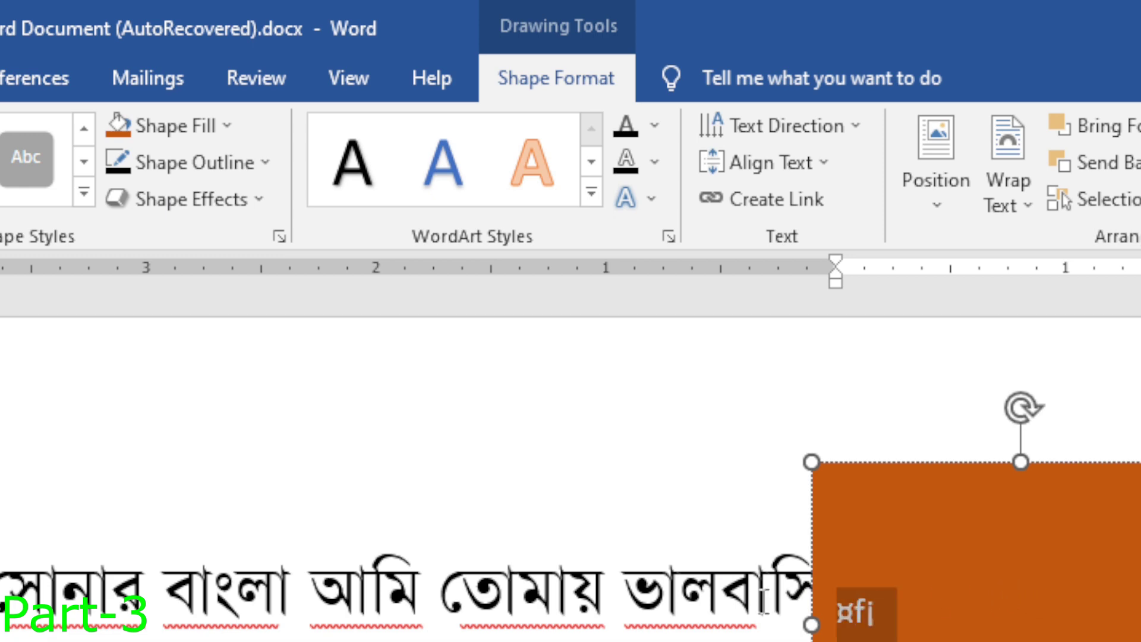
pyautogui.click(536, 172)
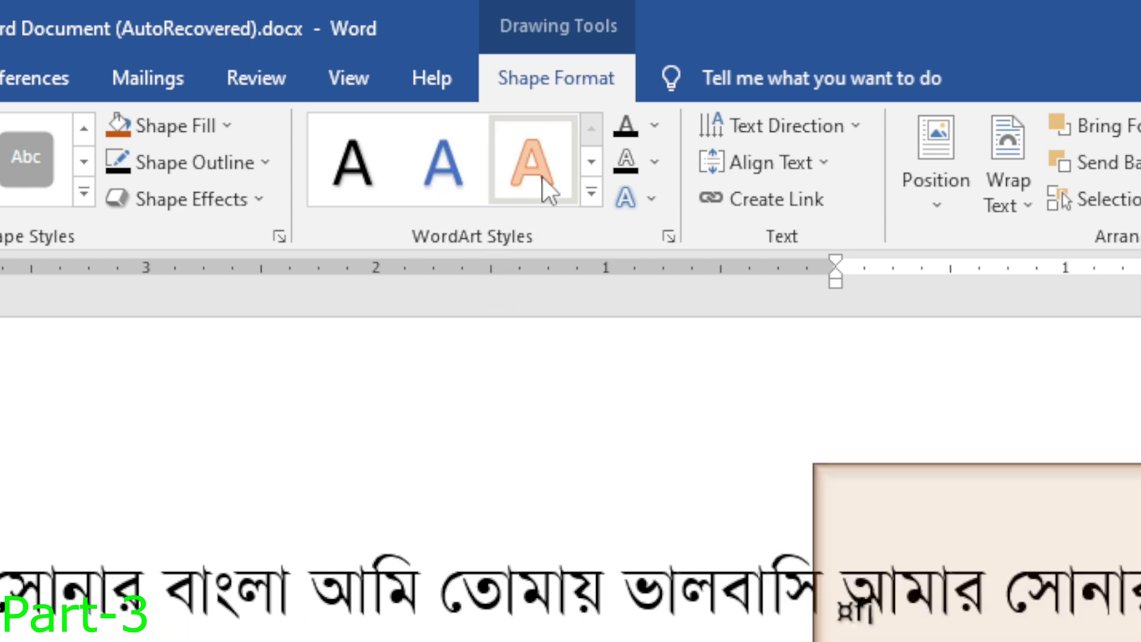
pyautogui.click(654, 126)
pyautogui.click(734, 317)
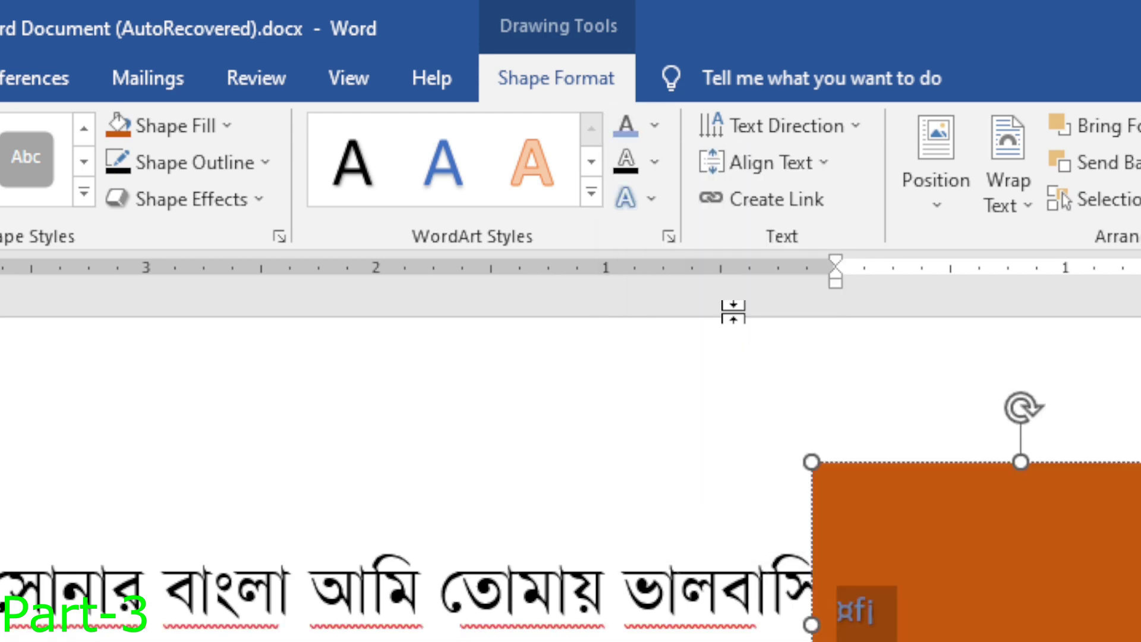
pyautogui.click(654, 162)
pyautogui.click(744, 321)
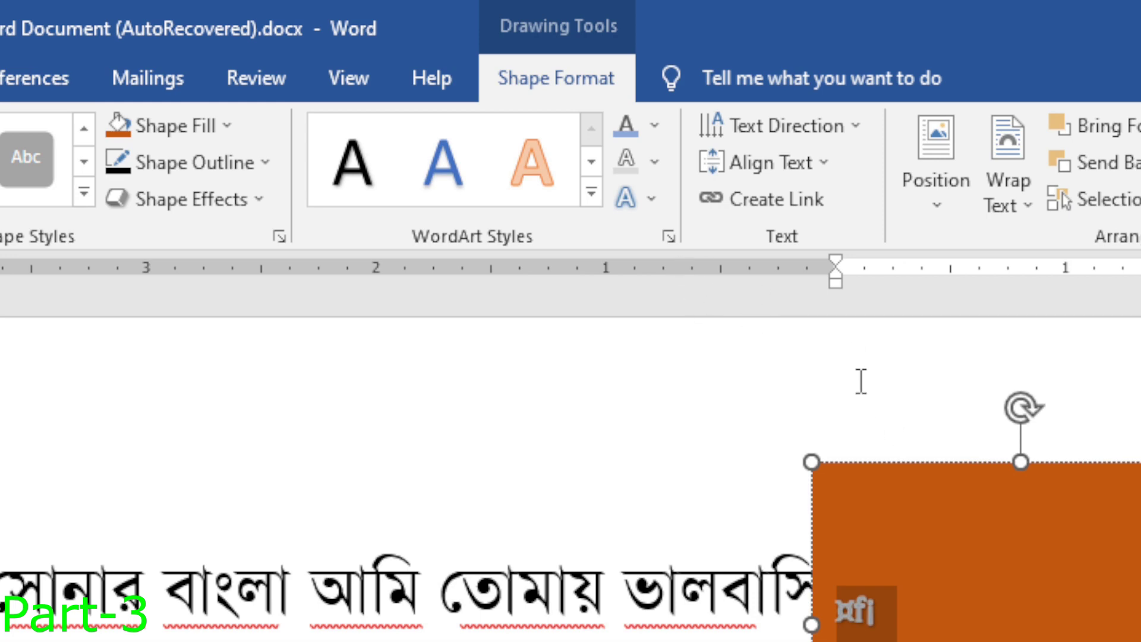
# Replace the rectangle's characters with the words "আমি তোমায় ভালবাসি" copied from the paragraph's first line
pyautogui.moveTo(999, 599); pyautogui.dragTo(749, 641)
pyautogui.press('BackSpace')
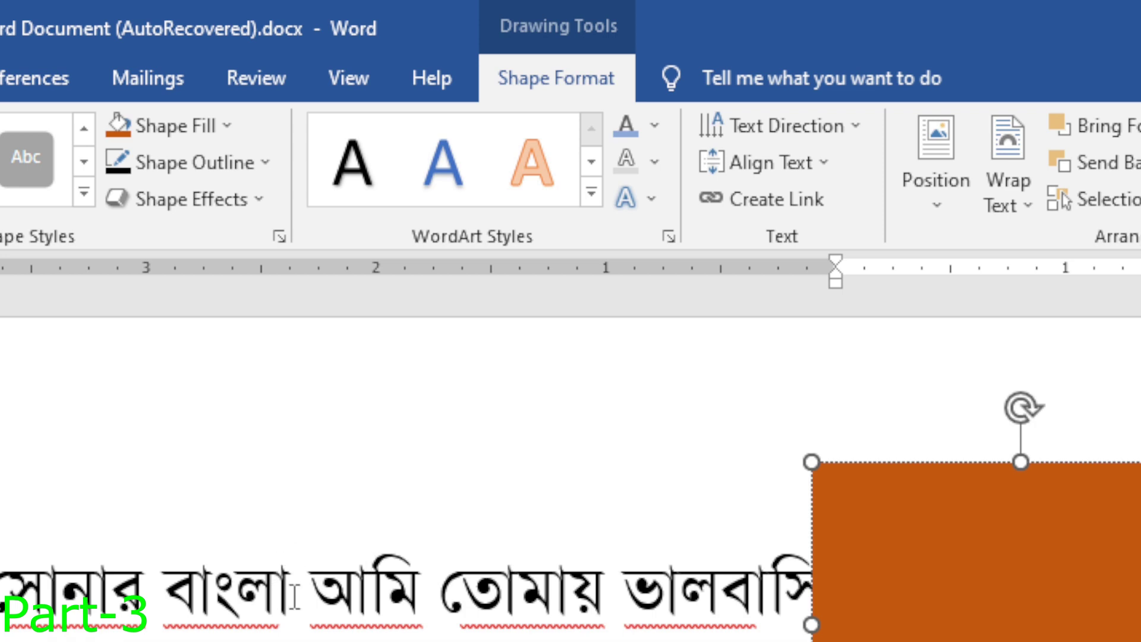
pyautogui.moveTo(288, 594); pyautogui.dragTo(605, 604)
pyautogui.click(605, 605)
pyautogui.moveTo(296, 576); pyautogui.dragTo(816, 609)
pyautogui.hotkey('ctrl', 'c')
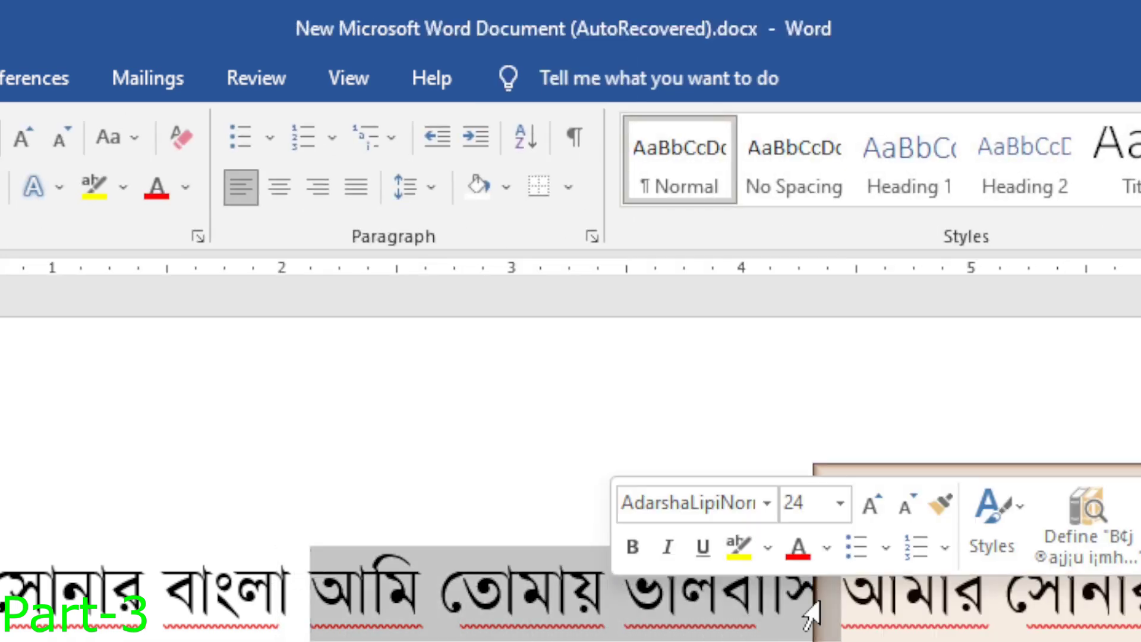
pyautogui.click(947, 603)
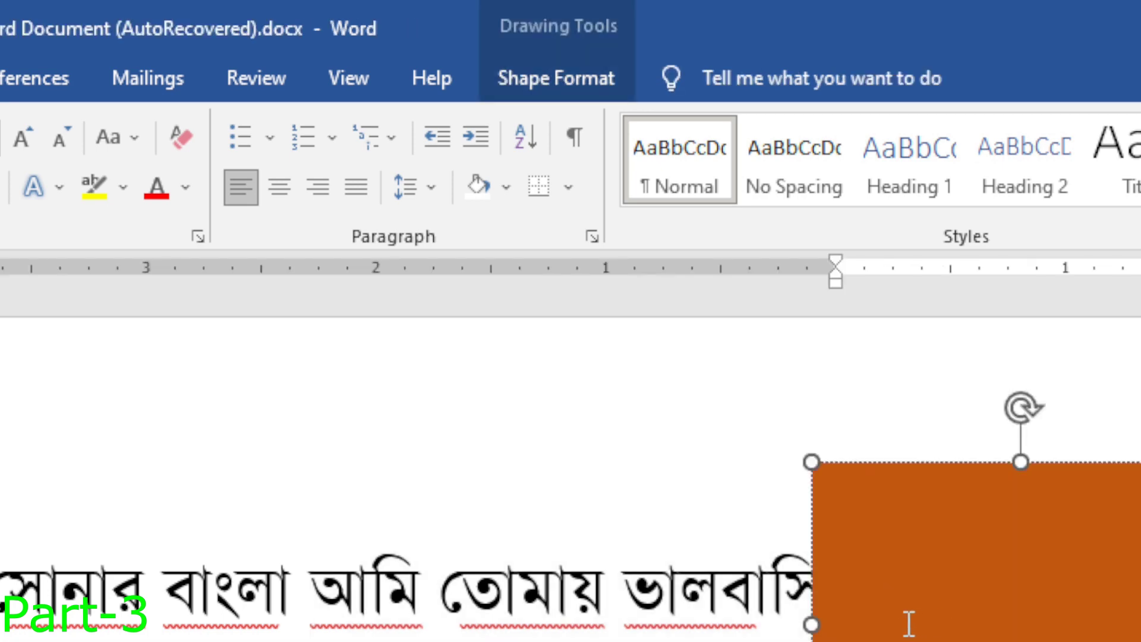
pyautogui.hotkey('ctrl', 'v')
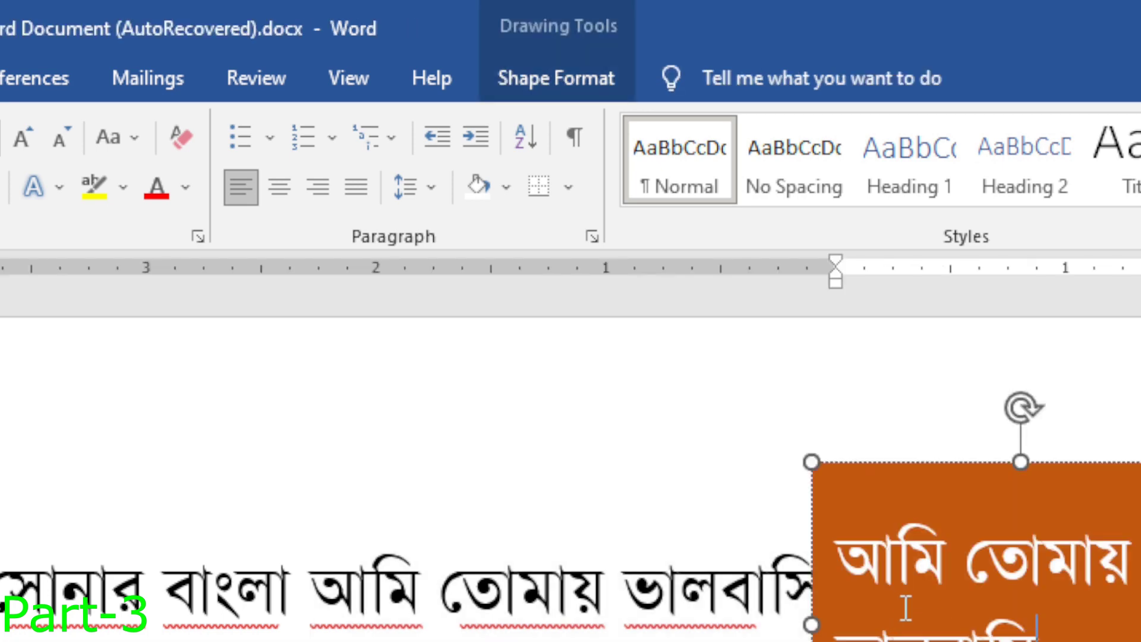
pyautogui.tripleClick(866, 621)
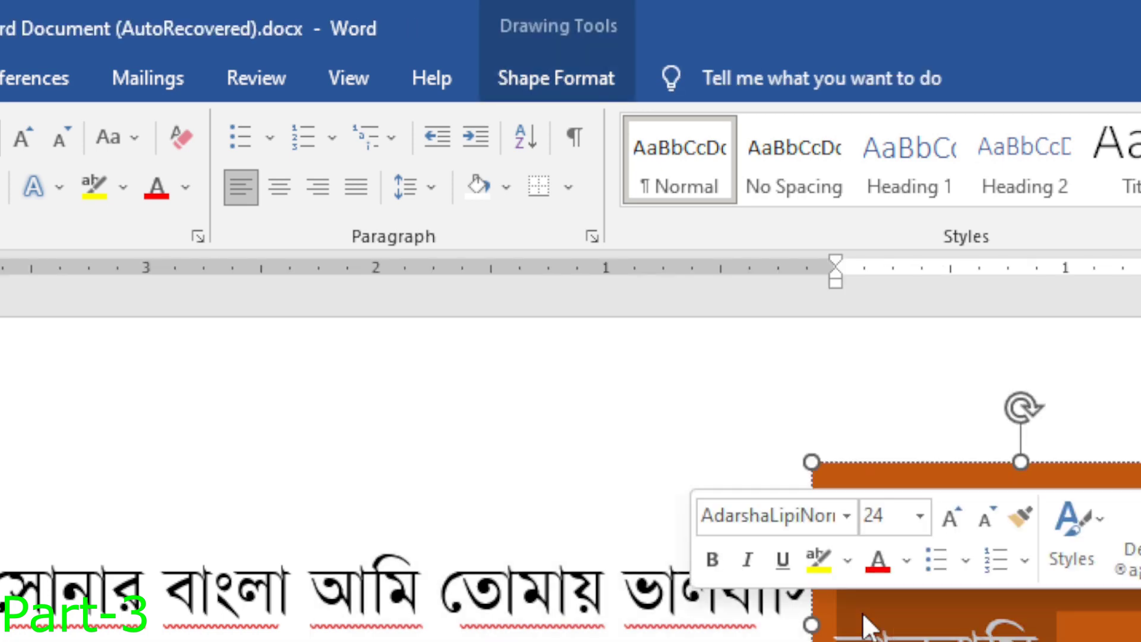
pyautogui.click(886, 629)
pyautogui.rightClick(892, 630)
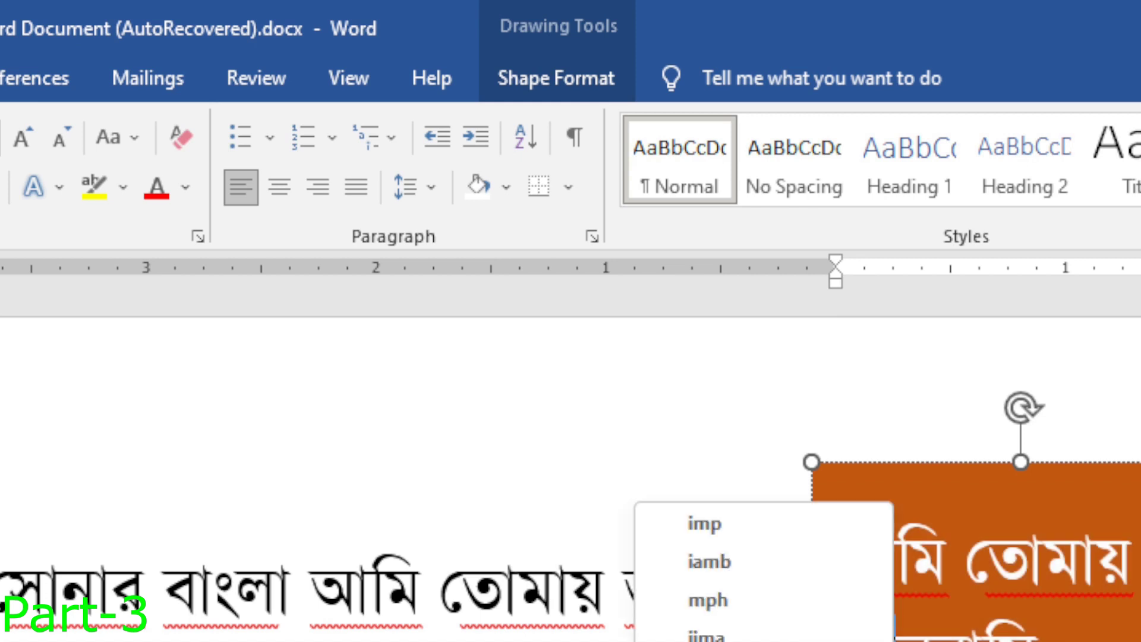
pyautogui.press('Escape')
pyautogui.rightClick(1136, 462)
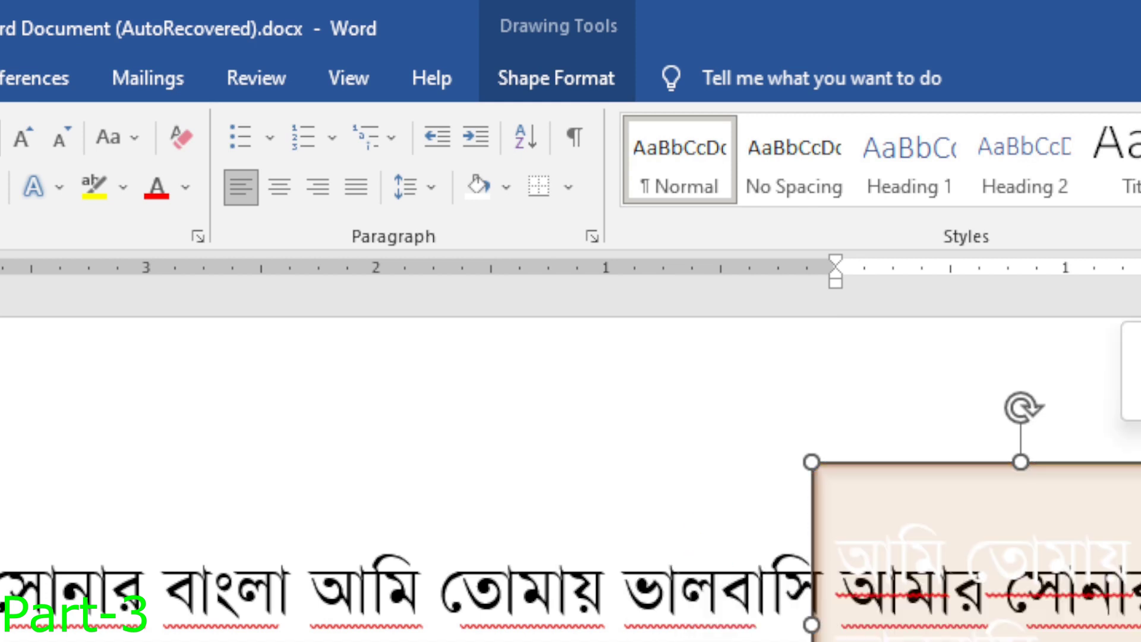
pyautogui.click(1140, 639)
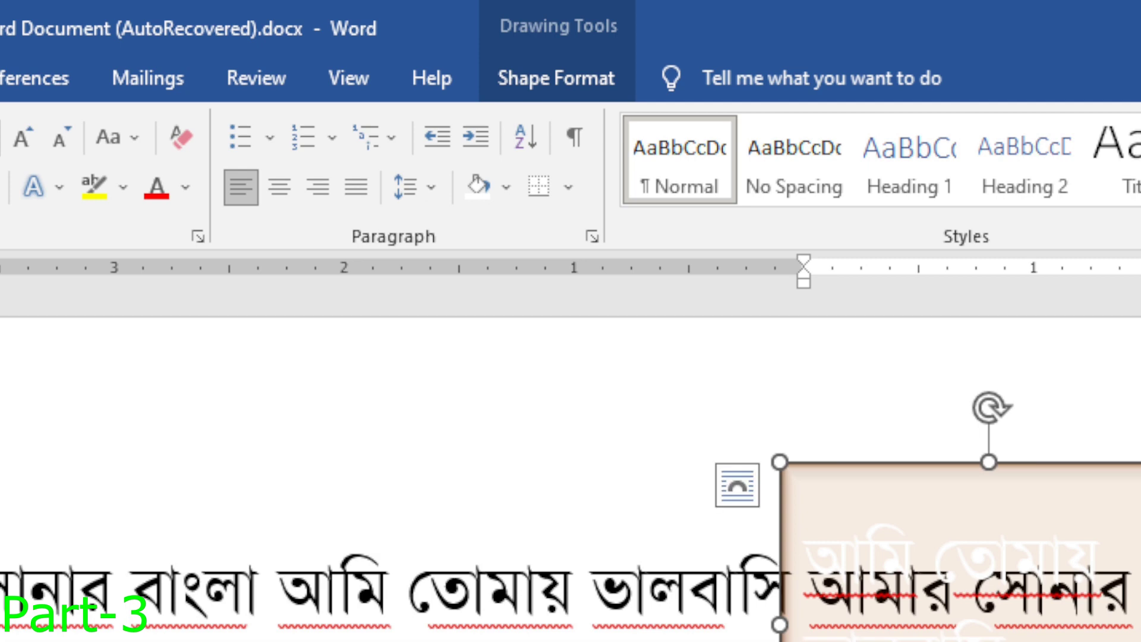
pyautogui.click(944, 597)
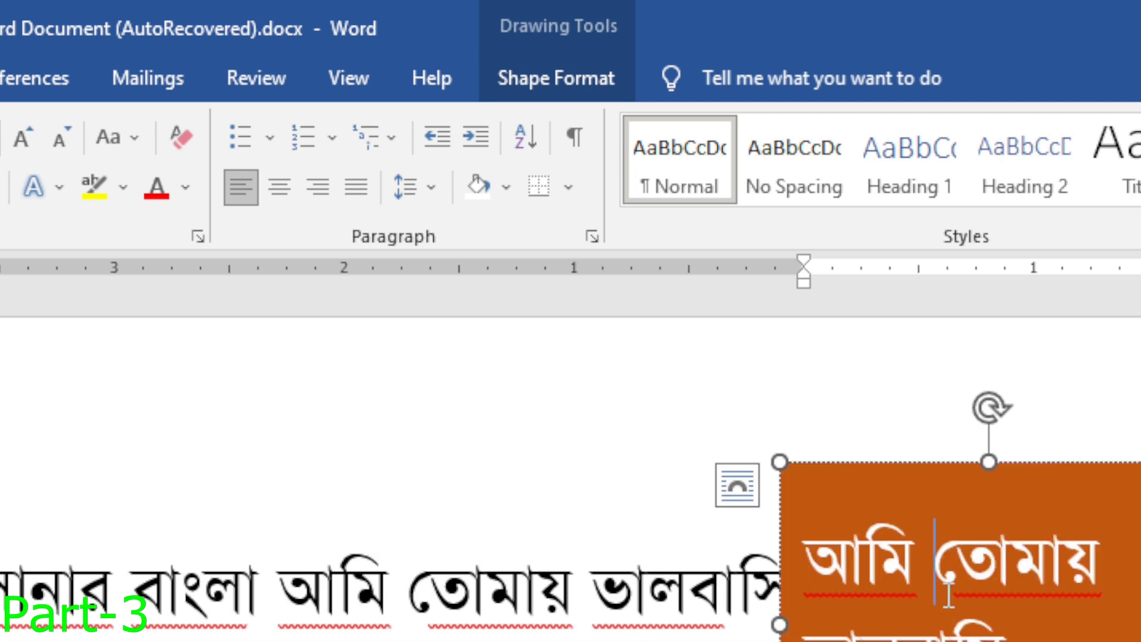
# Rotate all the text in the rectangle 90° and bring up the text direction choices again
pyautogui.doubleClick(963, 458)
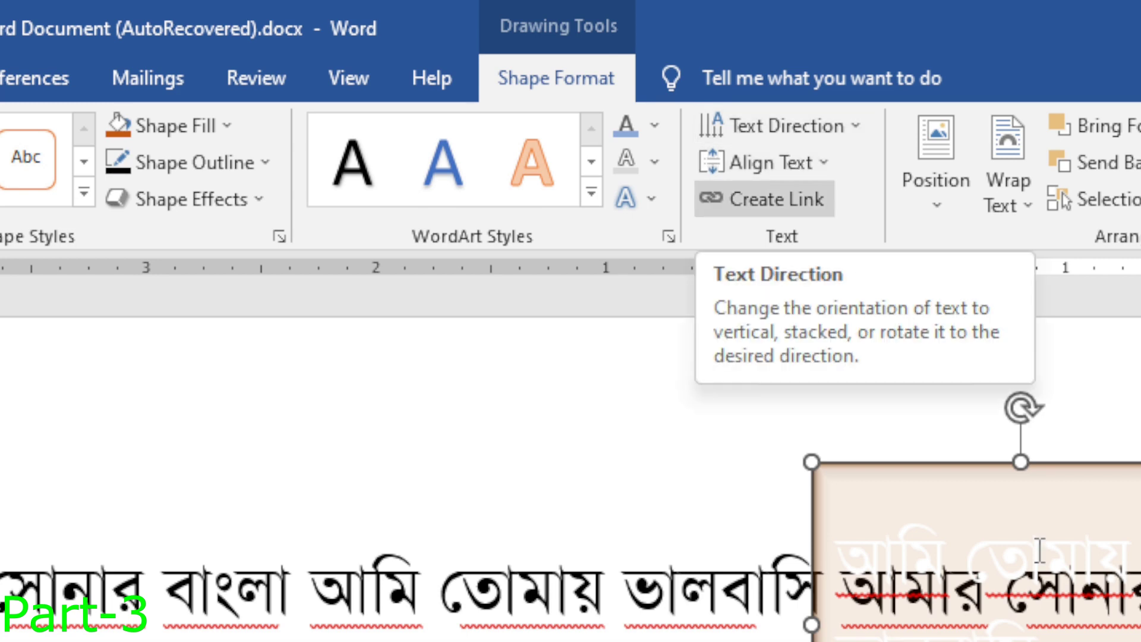
pyautogui.click(1036, 628)
pyautogui.moveTo(1016, 632); pyautogui.dragTo(759, 519)
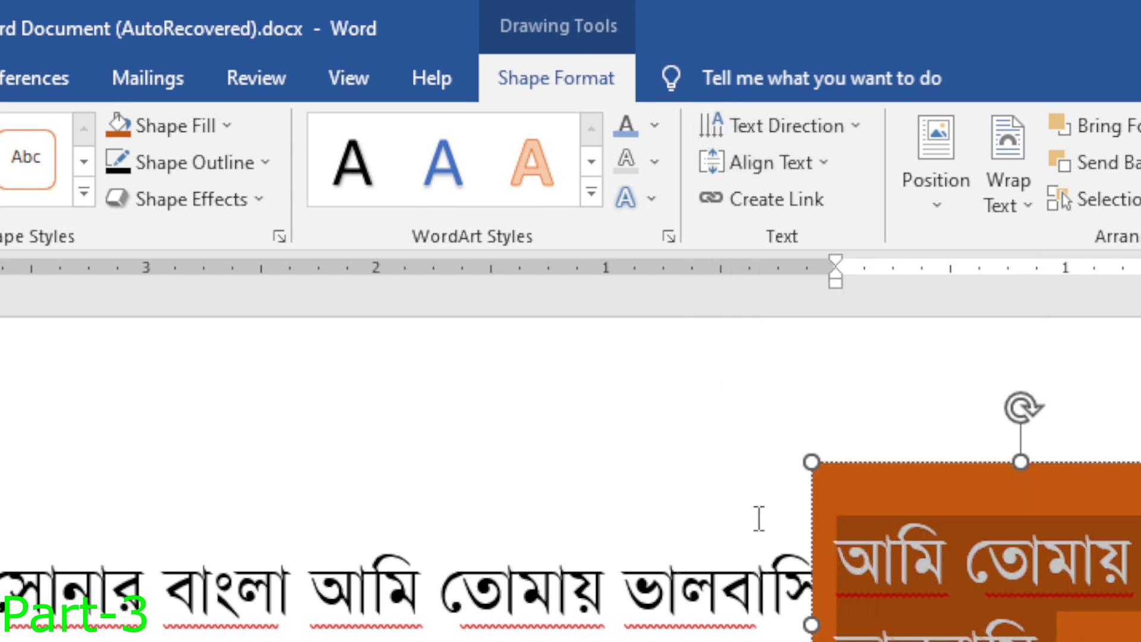
pyautogui.click(850, 121)
pyautogui.click(825, 264)
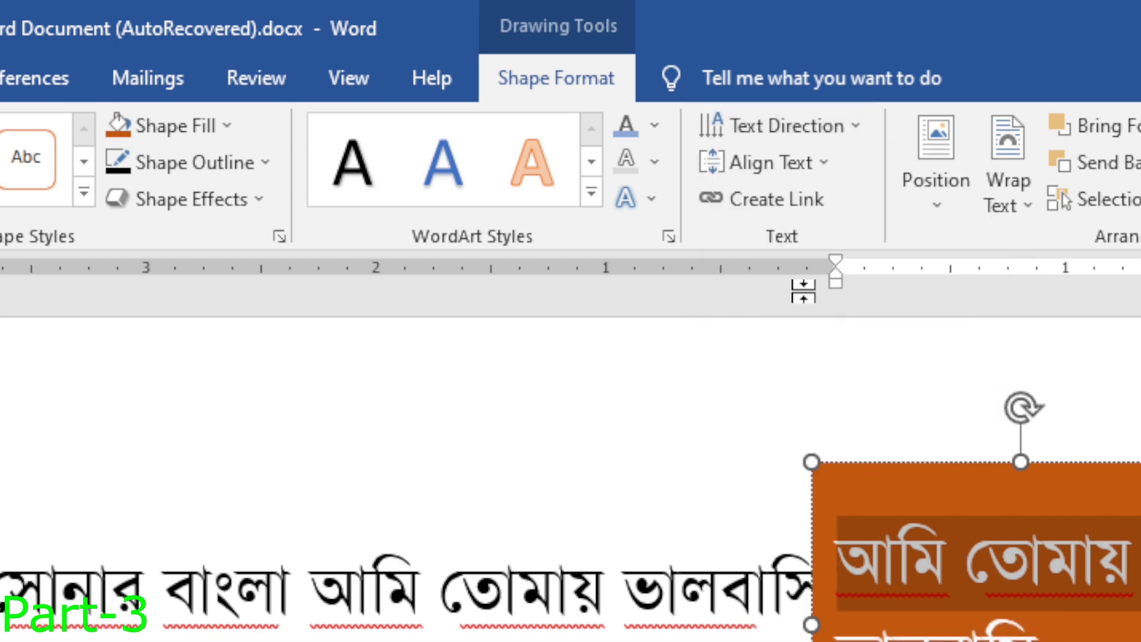
pyautogui.click(834, 132)
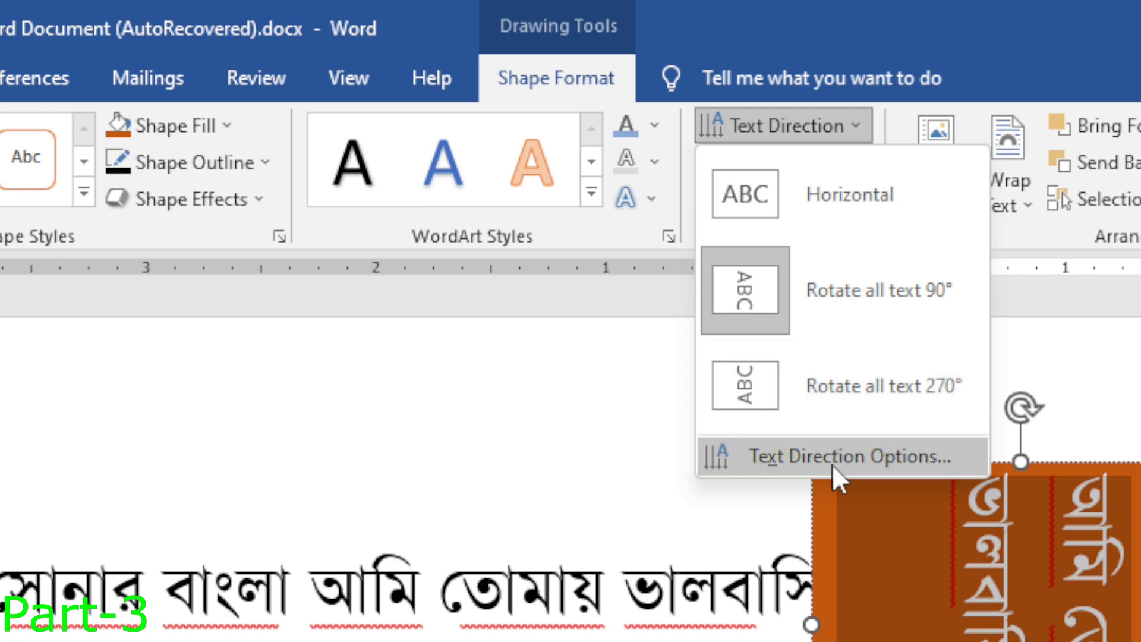
# Dismiss the text direction choices and narrow the table's "বয়স" column and its serial number column by moving their right borders inward
pyautogui.click(1103, 628)
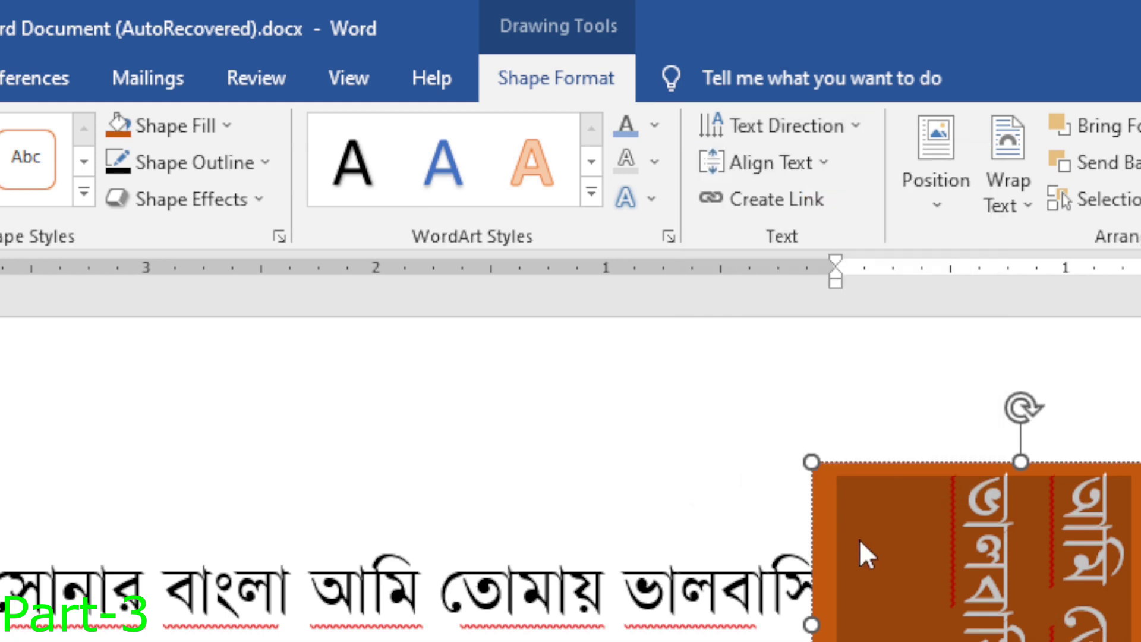
pyautogui.scroll(-5, 574, 513)
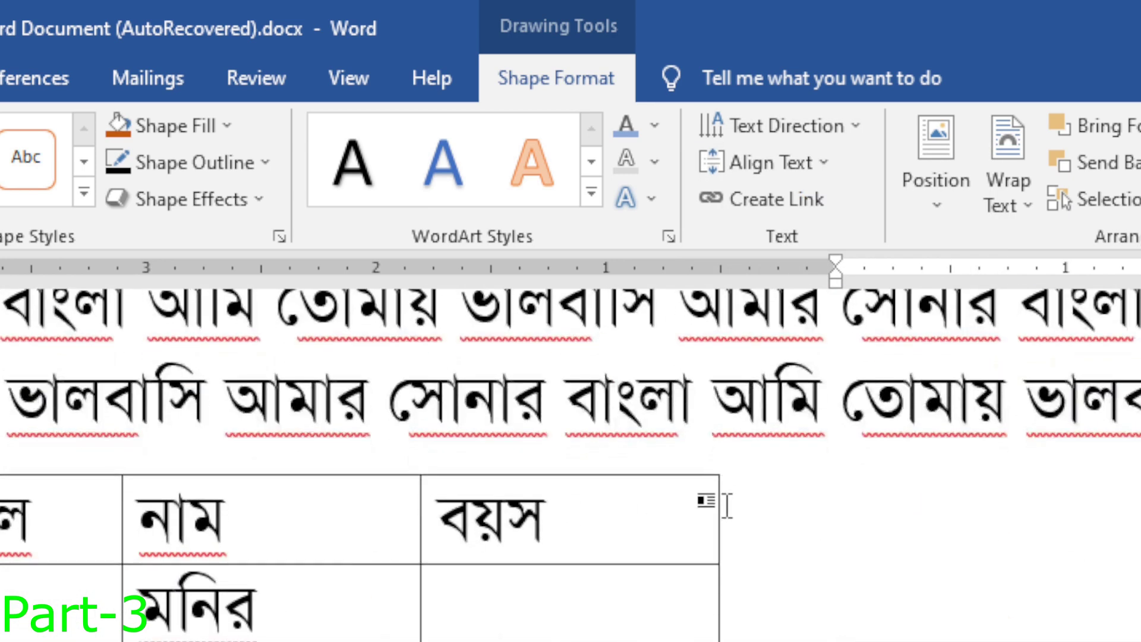
pyautogui.moveTo(720, 502); pyautogui.dragTo(562, 492)
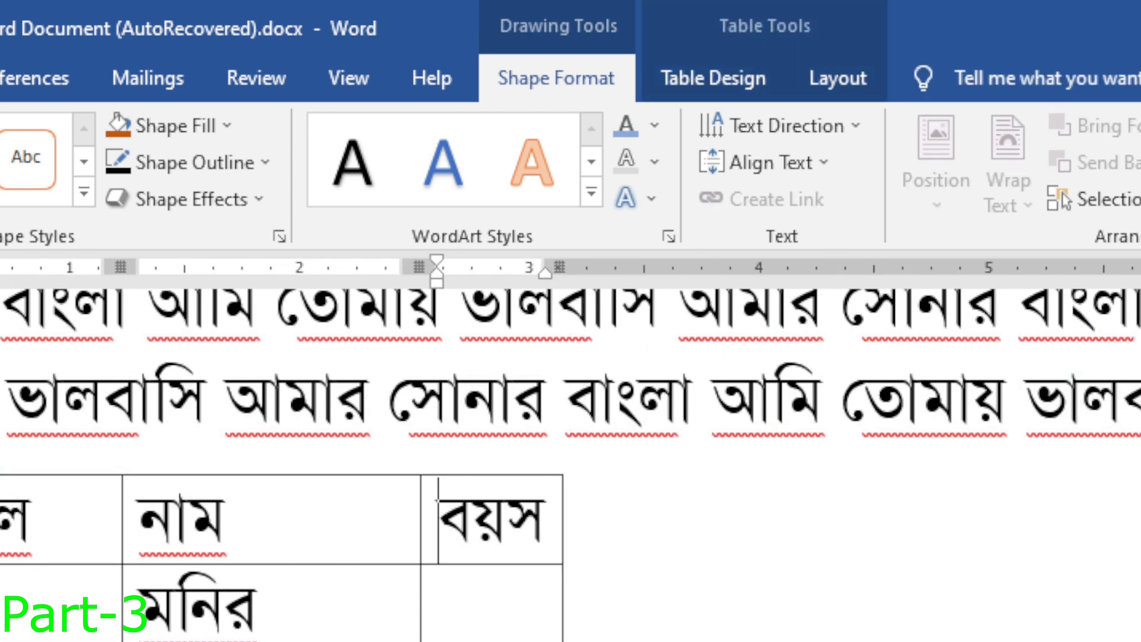
pyautogui.click(107, 523)
pyautogui.moveTo(125, 523); pyautogui.dragTo(52, 522)
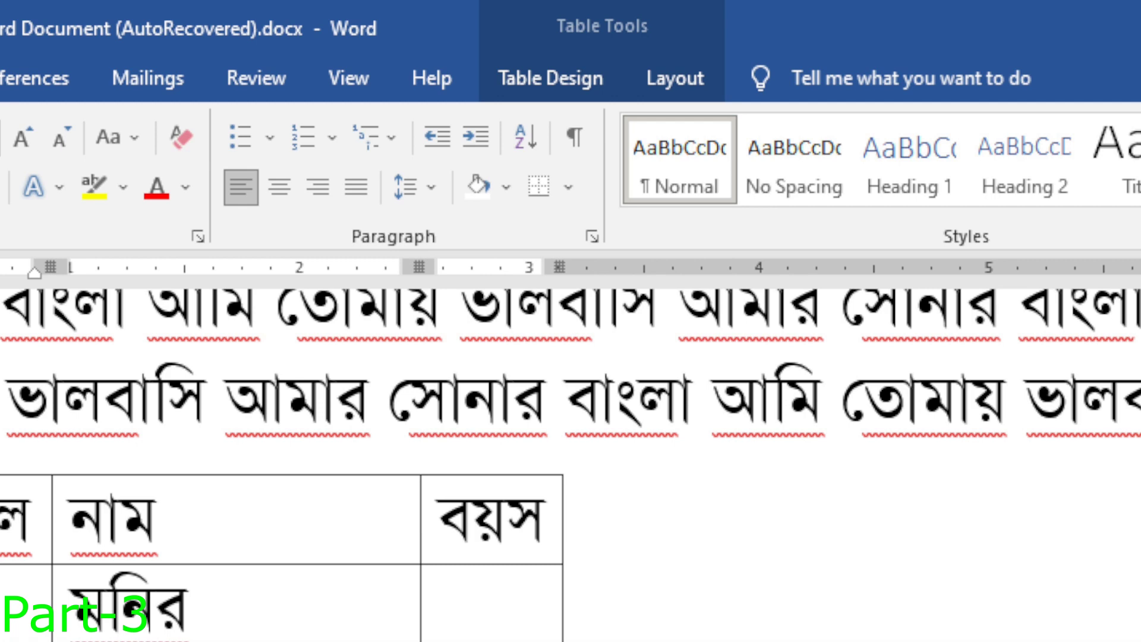
pyautogui.press('Escape')
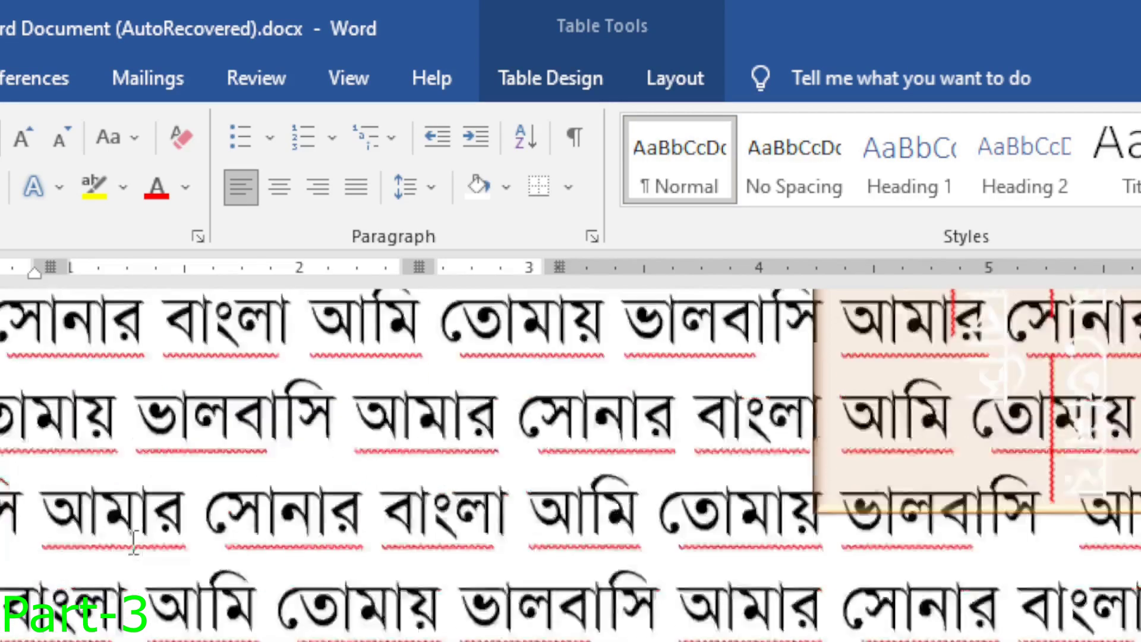
# Examine the table design and layout tools alongside the rectangle's shape formatting tools, comparing where each offers text direction
pyautogui.scroll(-2, 134, 541)
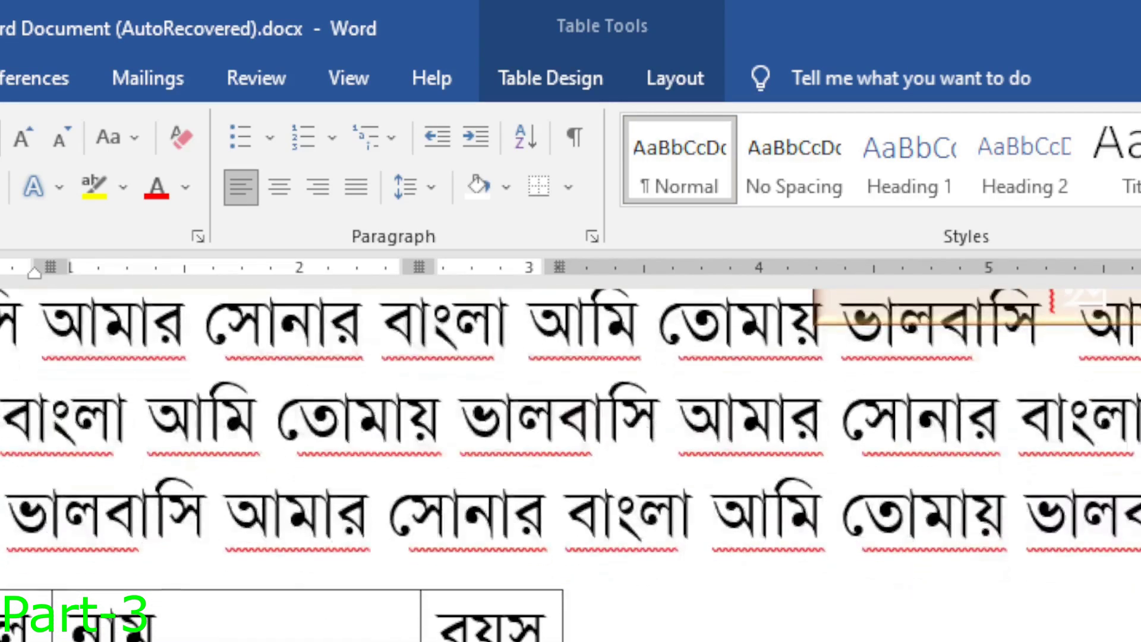
pyautogui.click(557, 78)
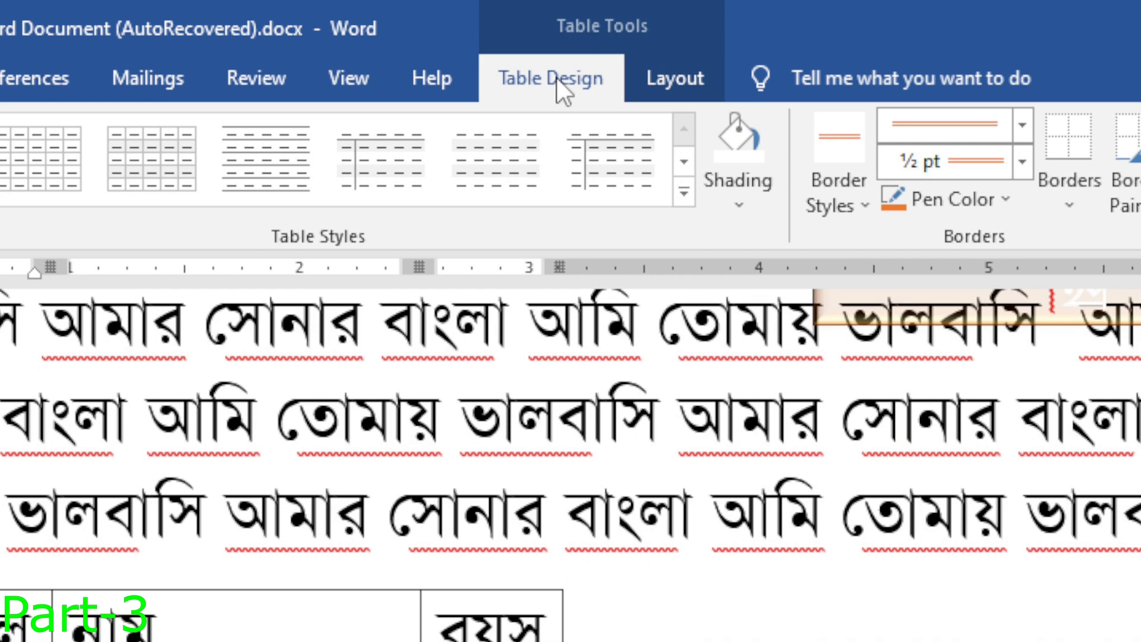
pyautogui.click(700, 61)
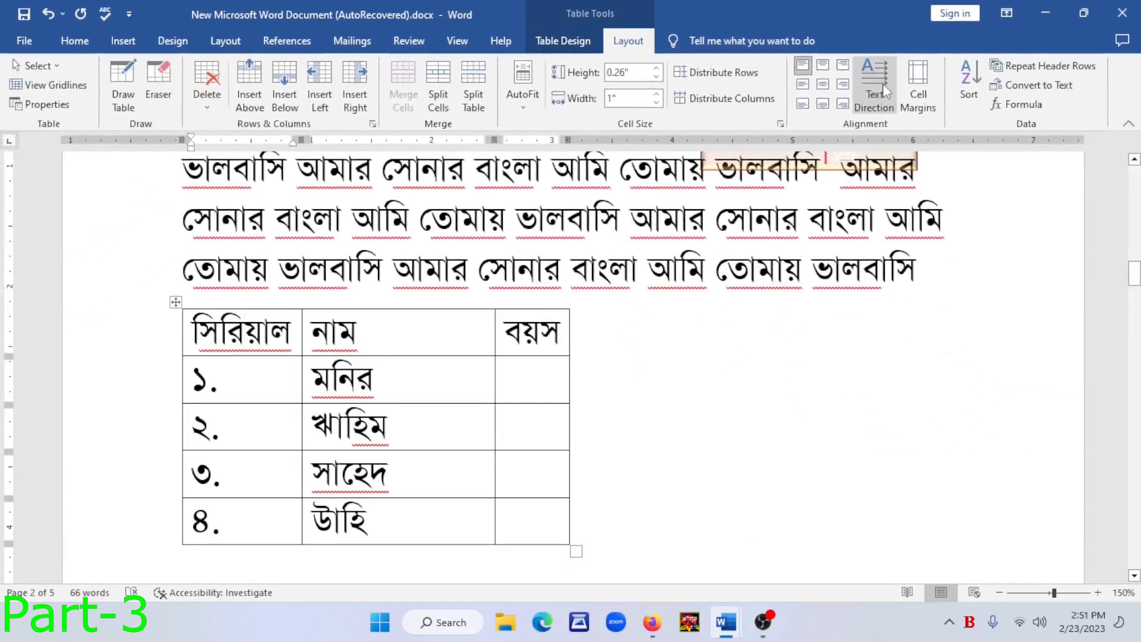
pyautogui.scroll(3, 824, 280)
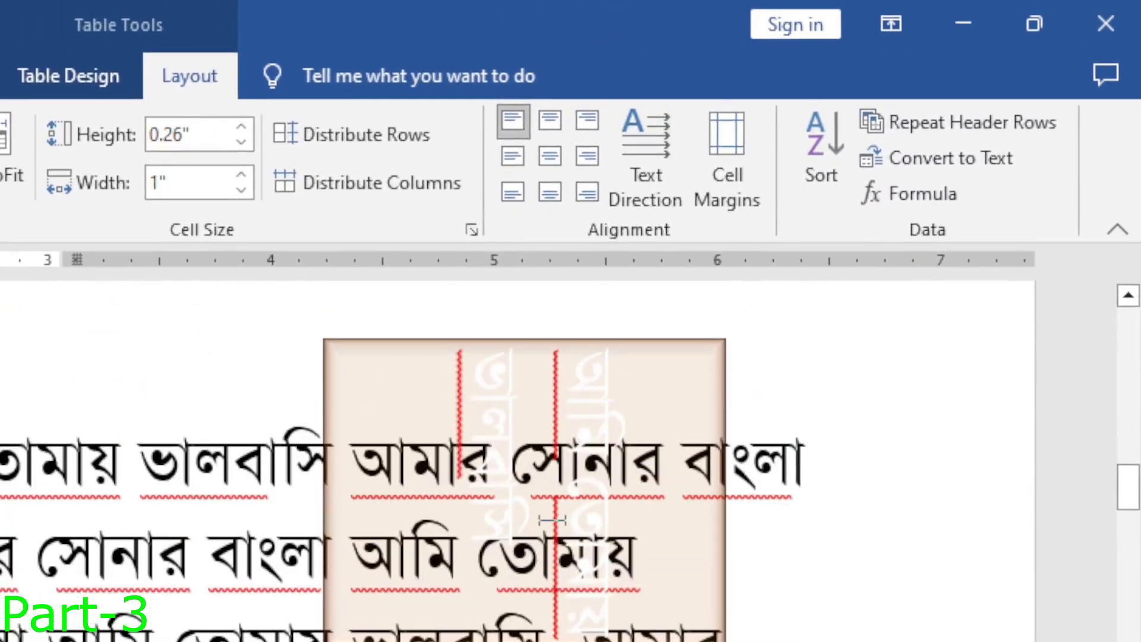
pyautogui.moveTo(582, 402); pyautogui.dragTo(622, 619)
pyautogui.click(425, 526)
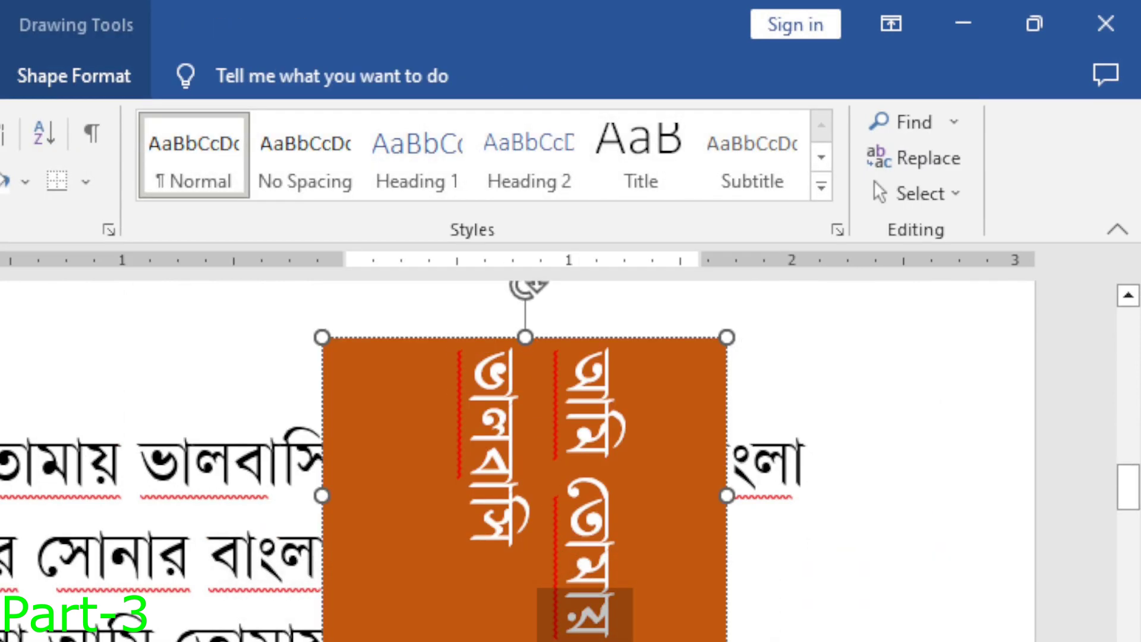
pyautogui.scroll(-3, 538, 287)
pyautogui.click(558, 635)
pyautogui.scroll(1, 684, 387)
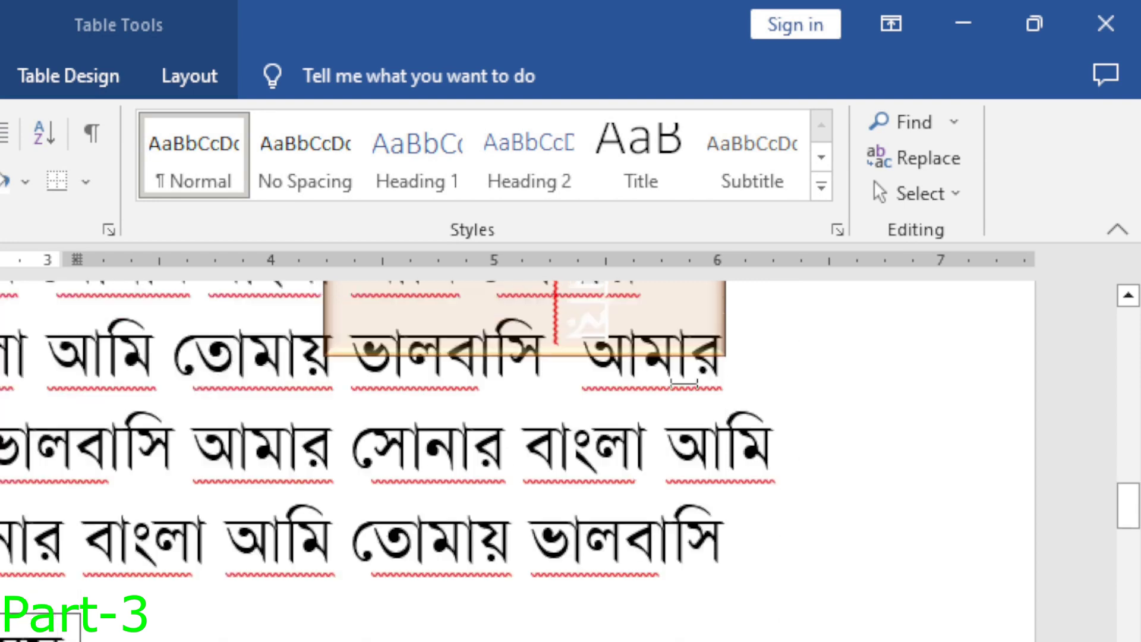
pyautogui.scroll(3, 684, 380)
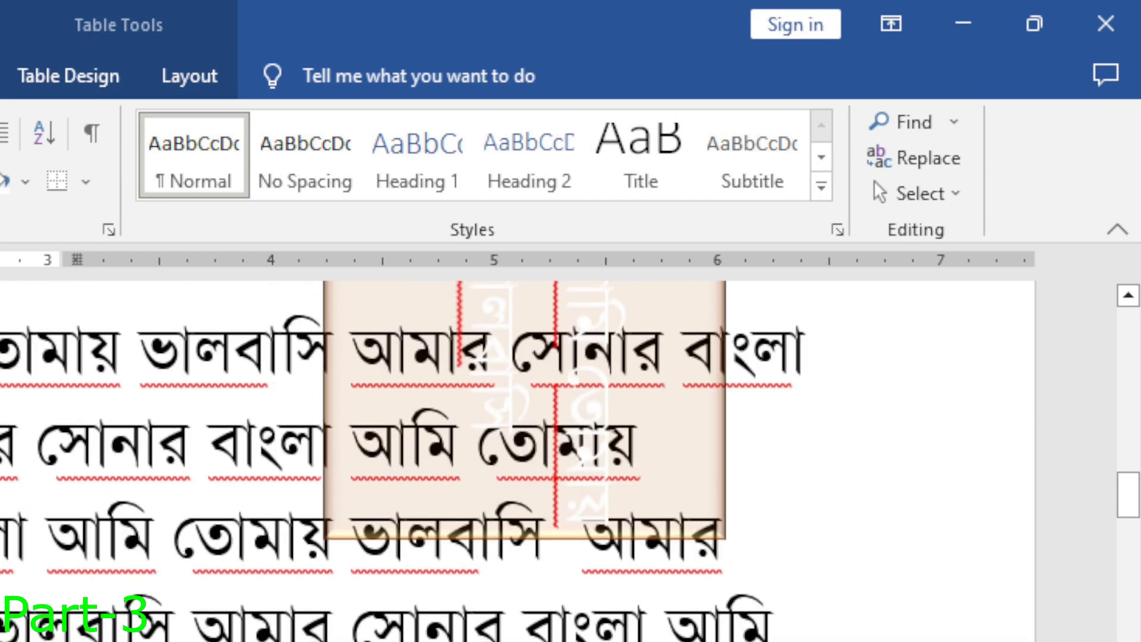
pyautogui.click(188, 75)
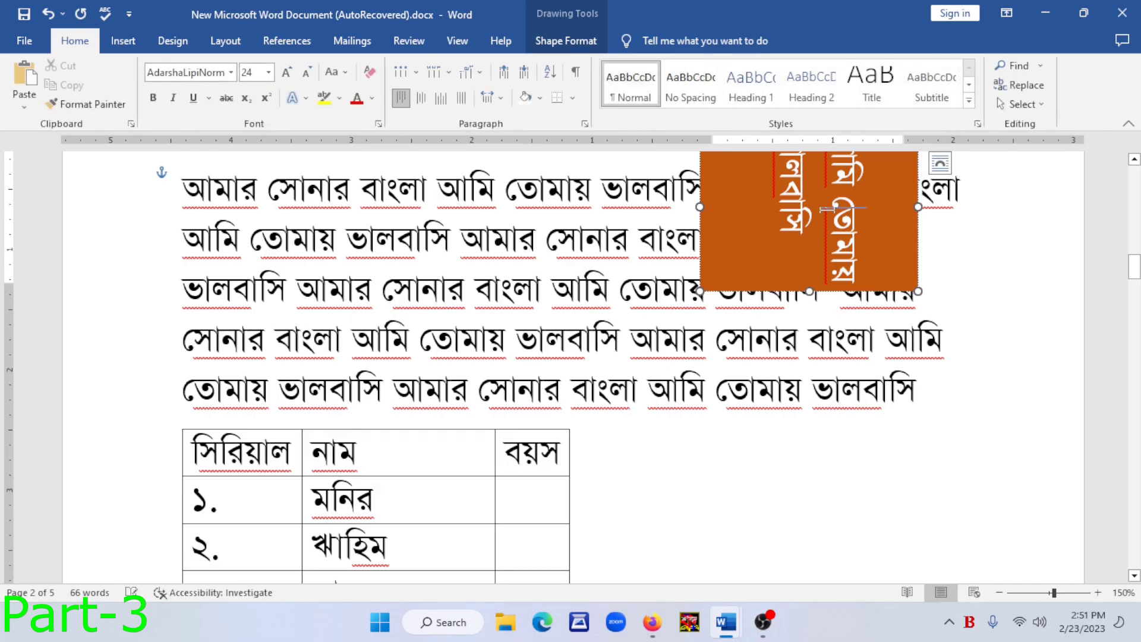
pyautogui.click(566, 40)
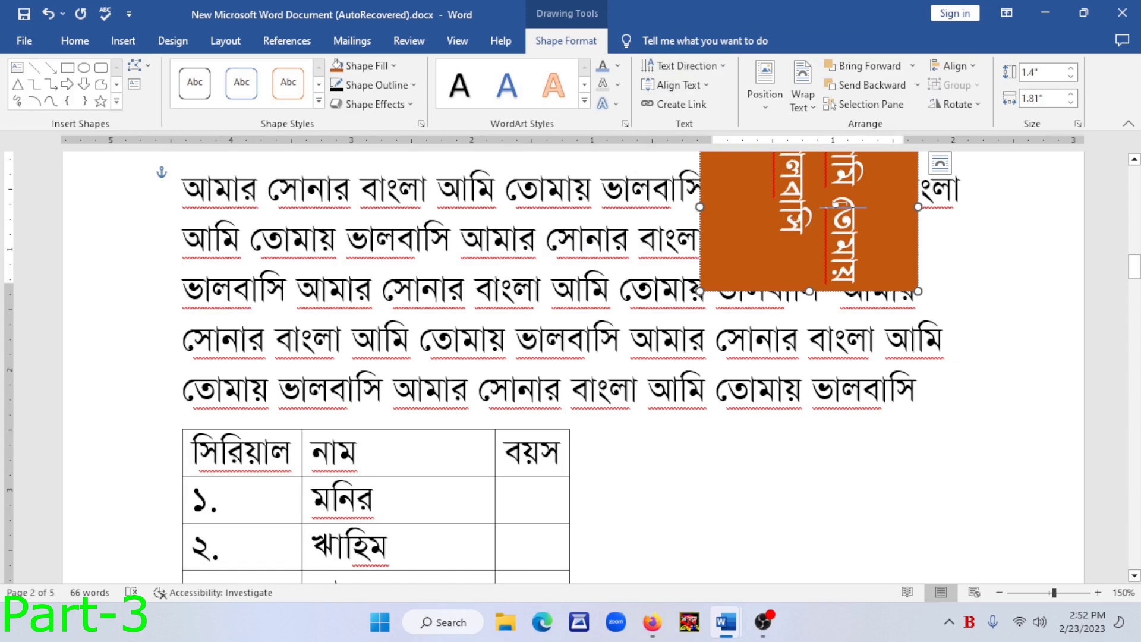
# Cycle the text direction of the table's "সিরিয়াল" header cell, ending with the text rotated 90° to read downward
pyautogui.click(246, 457)
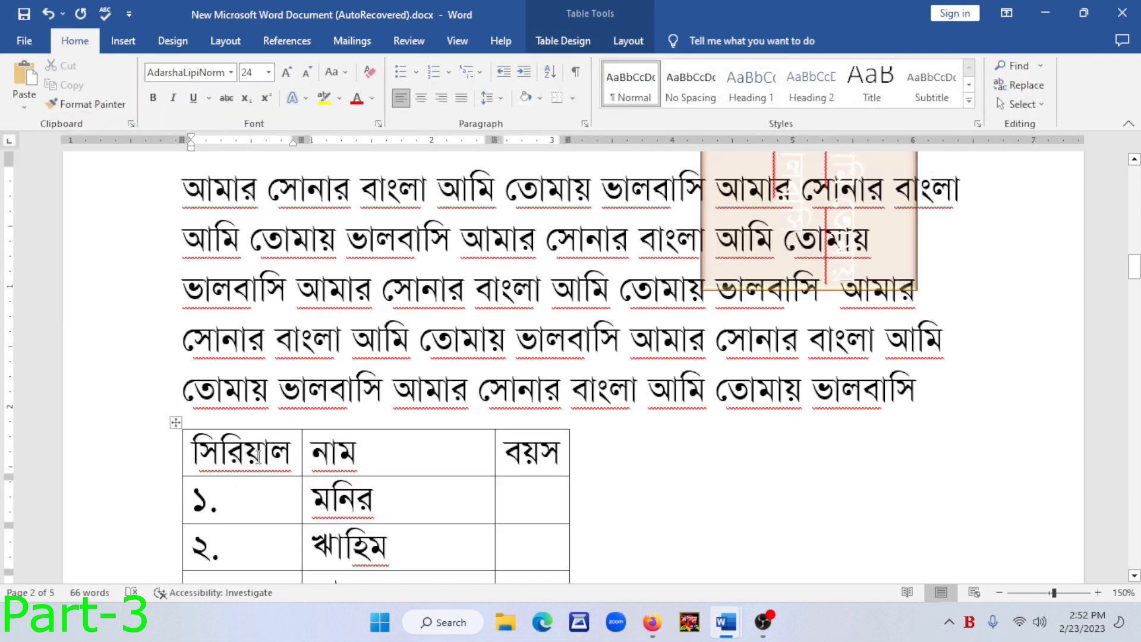
pyautogui.click(629, 42)
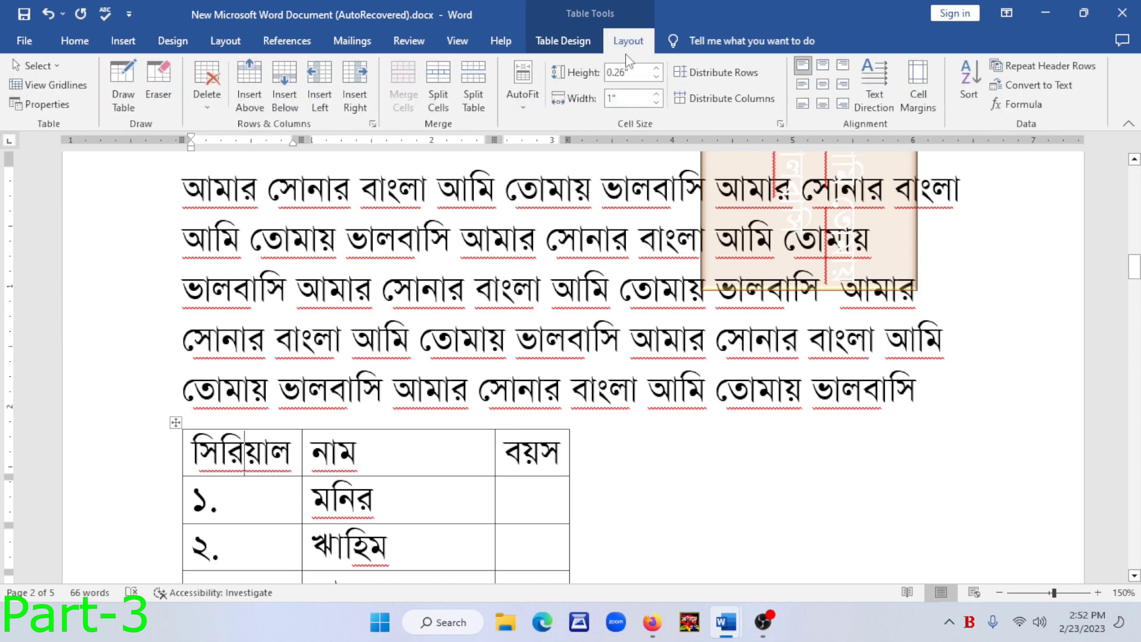
pyautogui.click(881, 94)
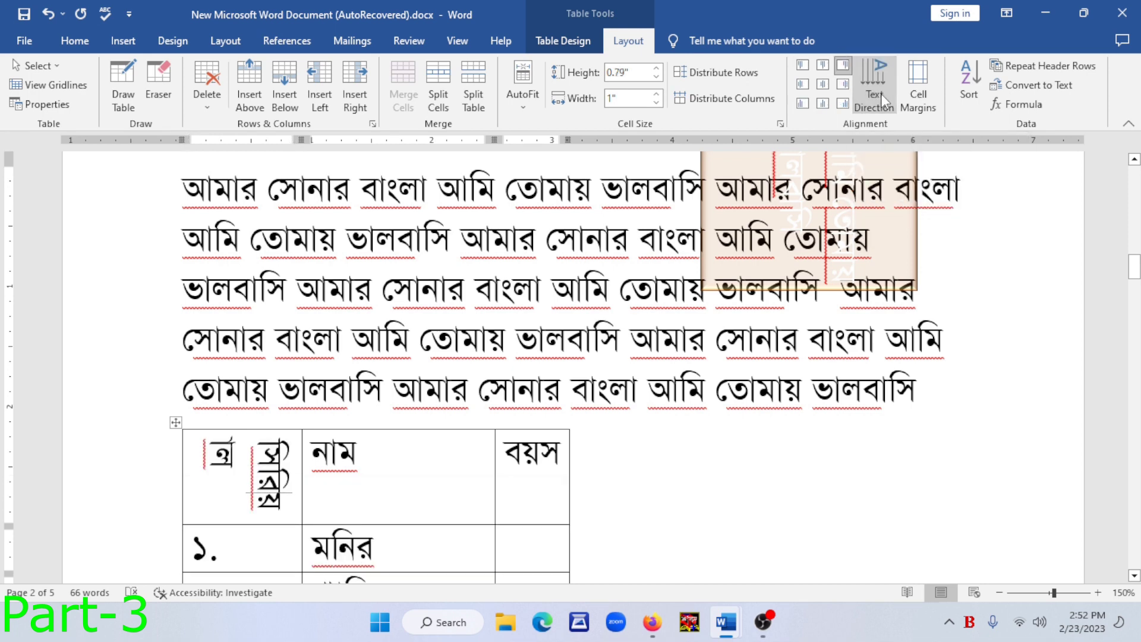
pyautogui.click(881, 94)
pyautogui.click(881, 94)
pyautogui.click(881, 94)
pyautogui.click(881, 94)
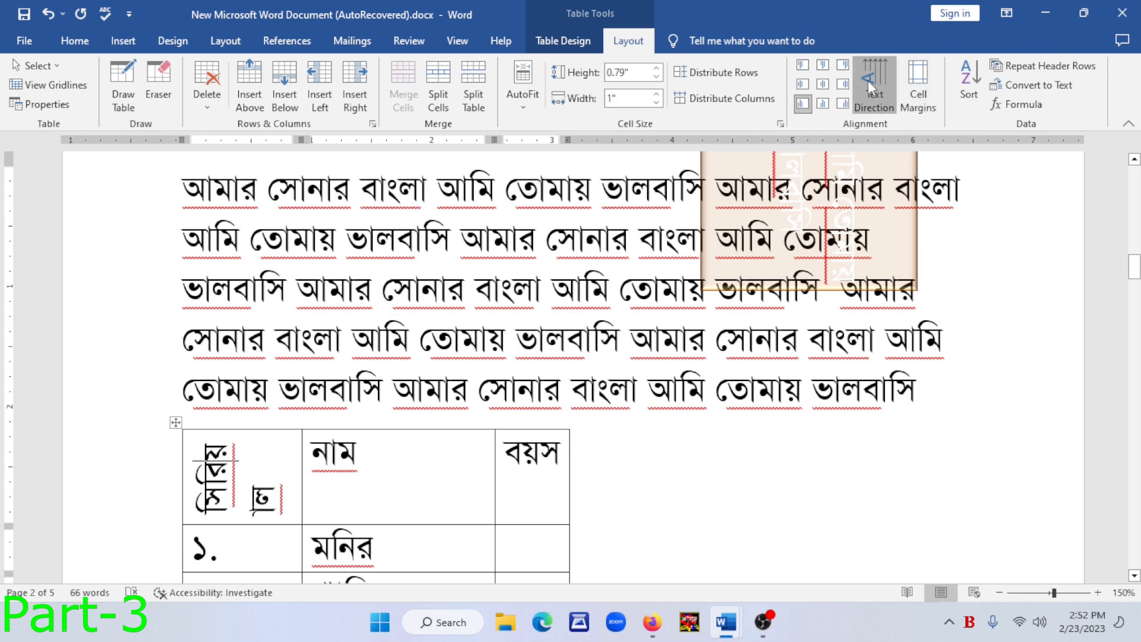
pyautogui.click(868, 80)
pyautogui.click(868, 80)
pyautogui.click(868, 80)
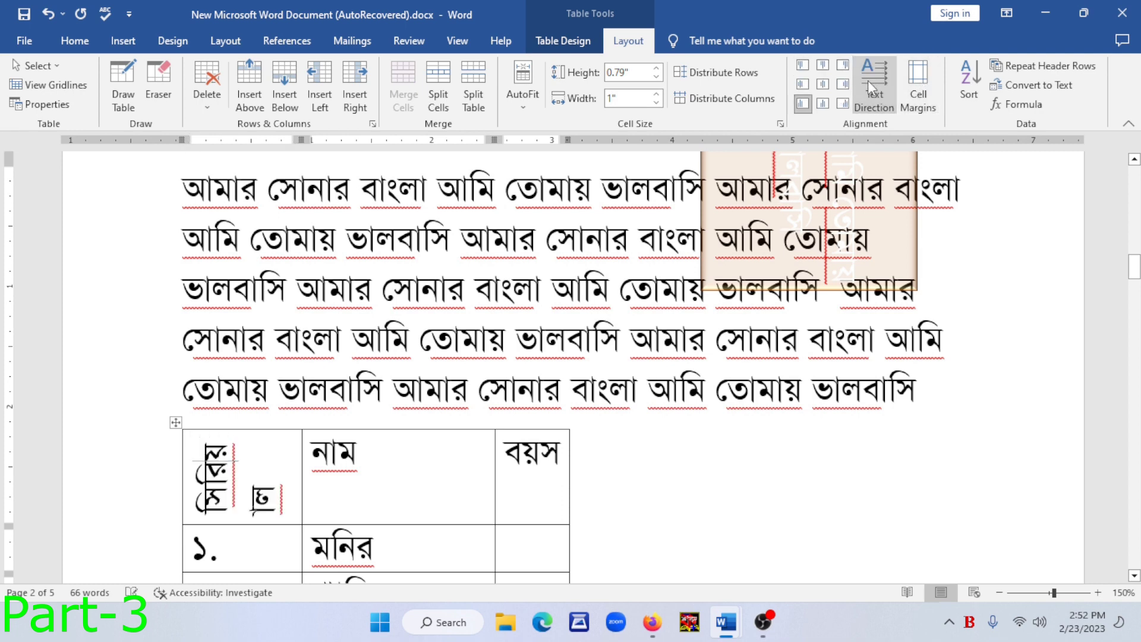
pyautogui.click(868, 80)
pyautogui.click(868, 80)
pyautogui.click(868, 80)
pyautogui.click(868, 80)
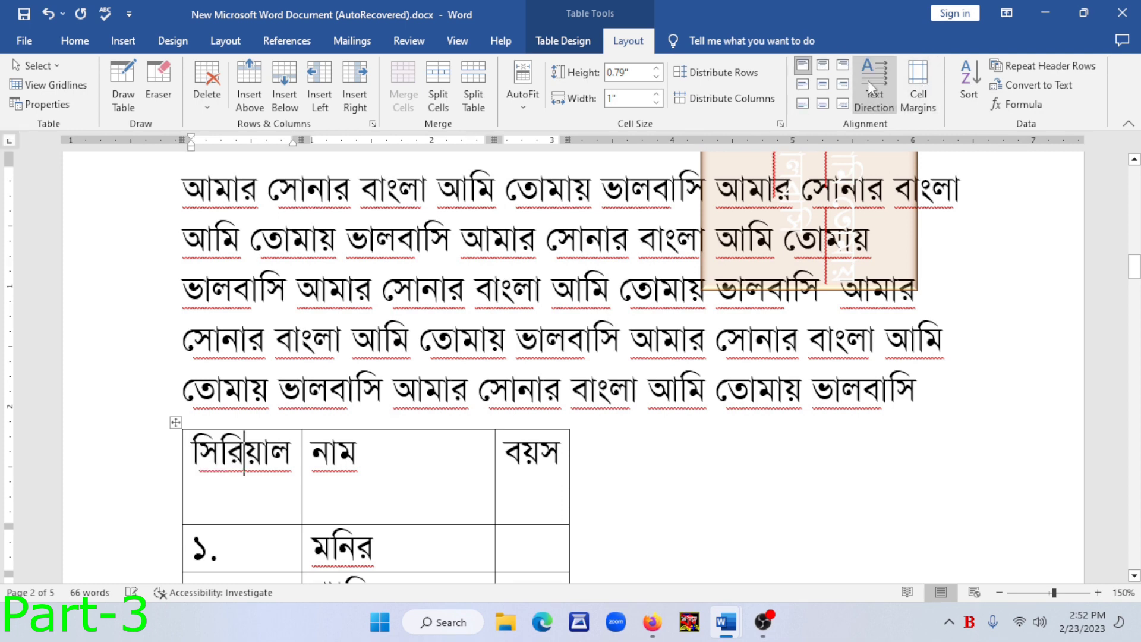
pyautogui.click(868, 80)
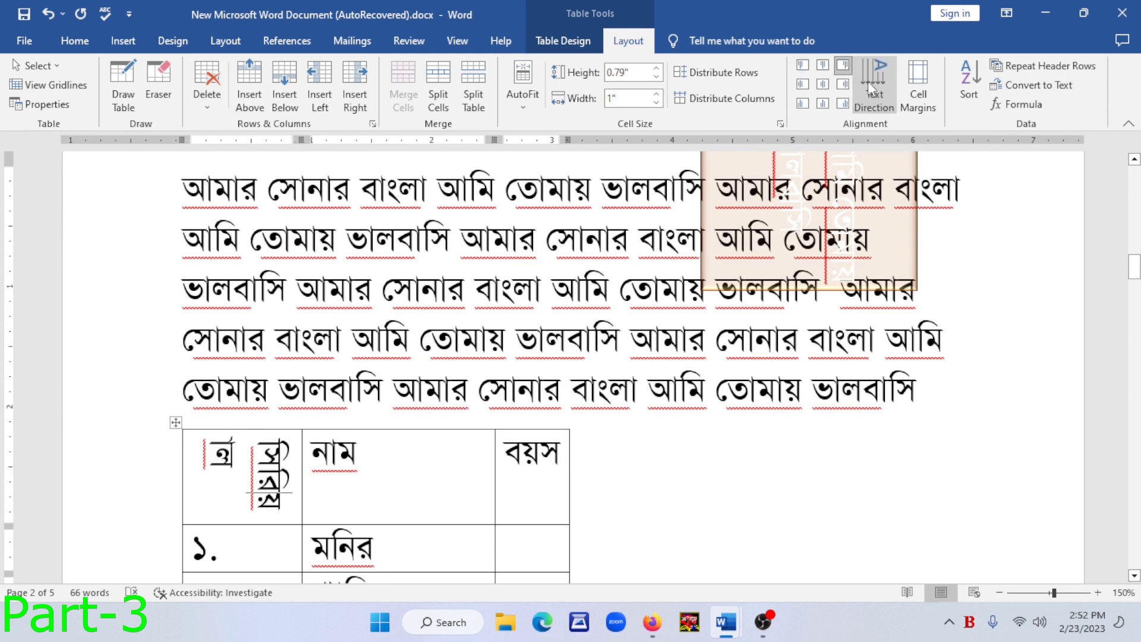
# View the table's default cell margin options, dismiss them and place the cursor in the "নাম" header cell
pyautogui.click(932, 109)
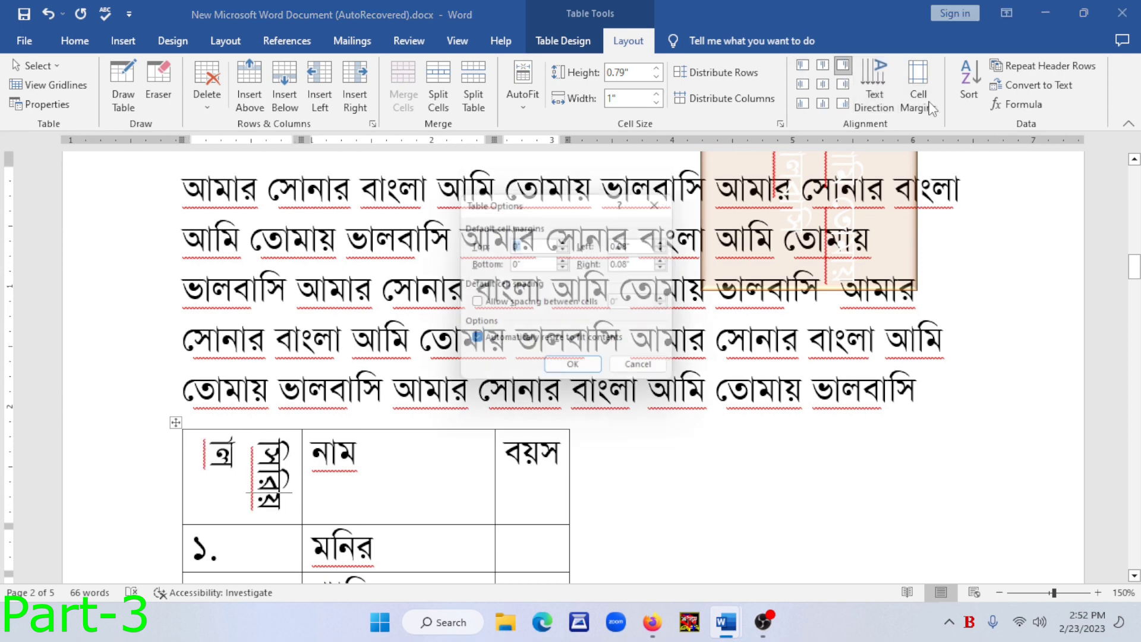
pyautogui.click(665, 201)
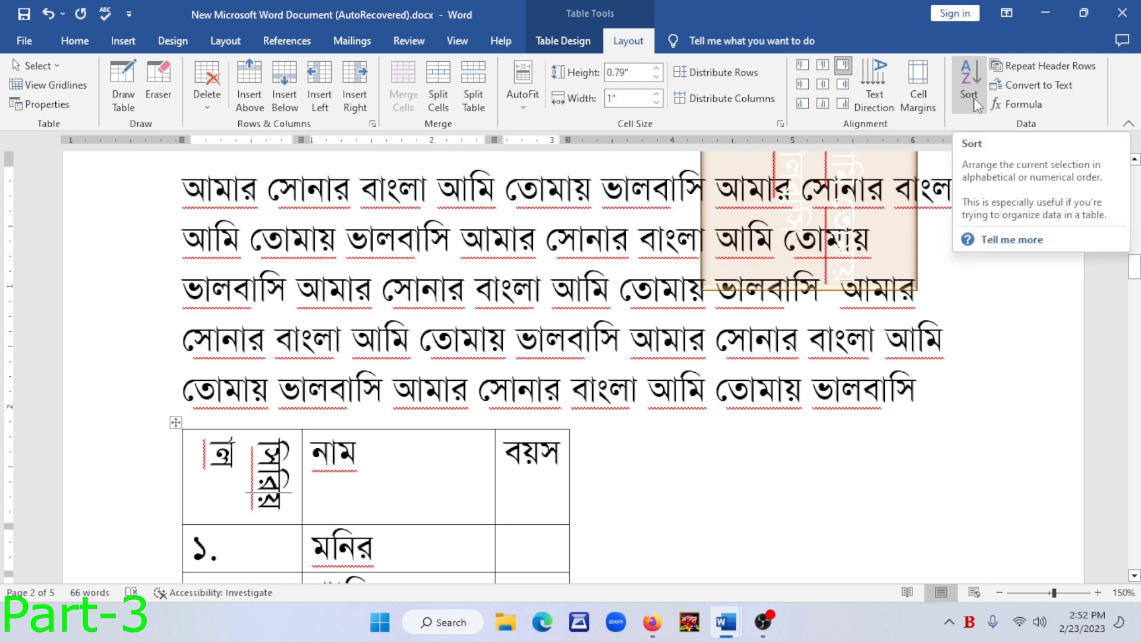
pyautogui.click(75, 42)
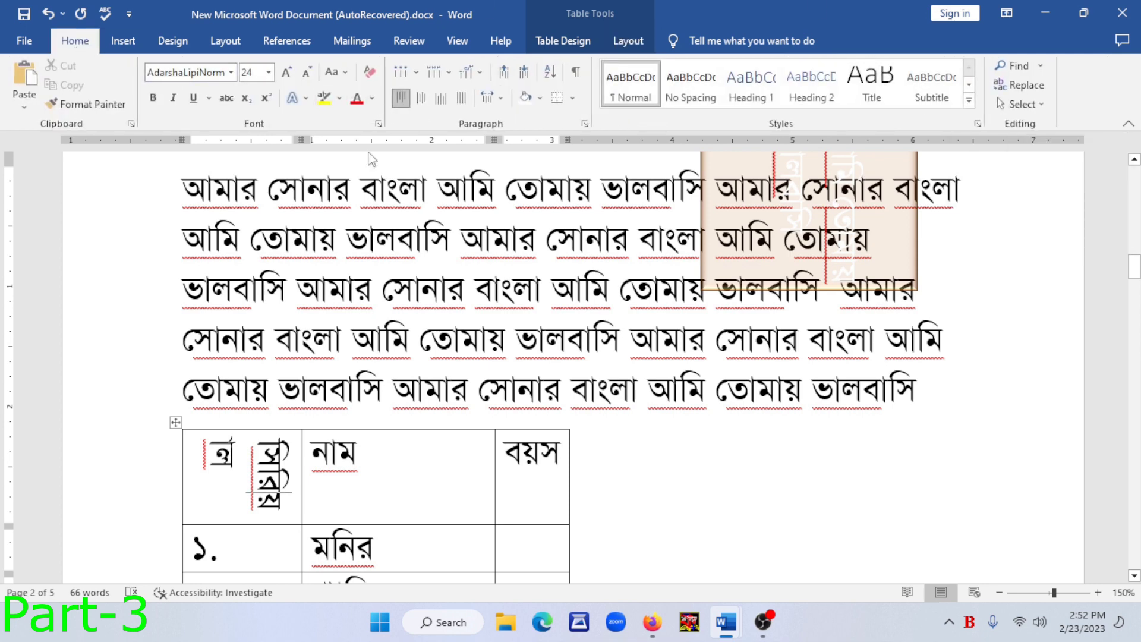
pyautogui.click(362, 475)
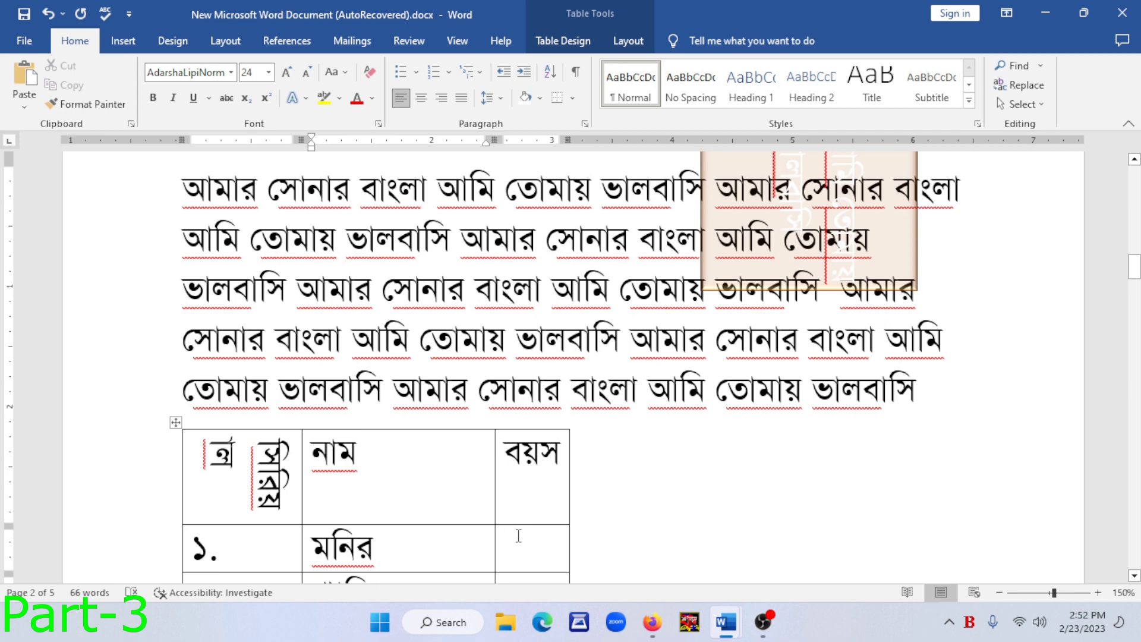
# Fill the four empty cells of the "বয়স" column with ২৫, ৩২, ৬২ and ০৫
pyautogui.scroll(-3, 512, 524)
pyautogui.click(517, 363)
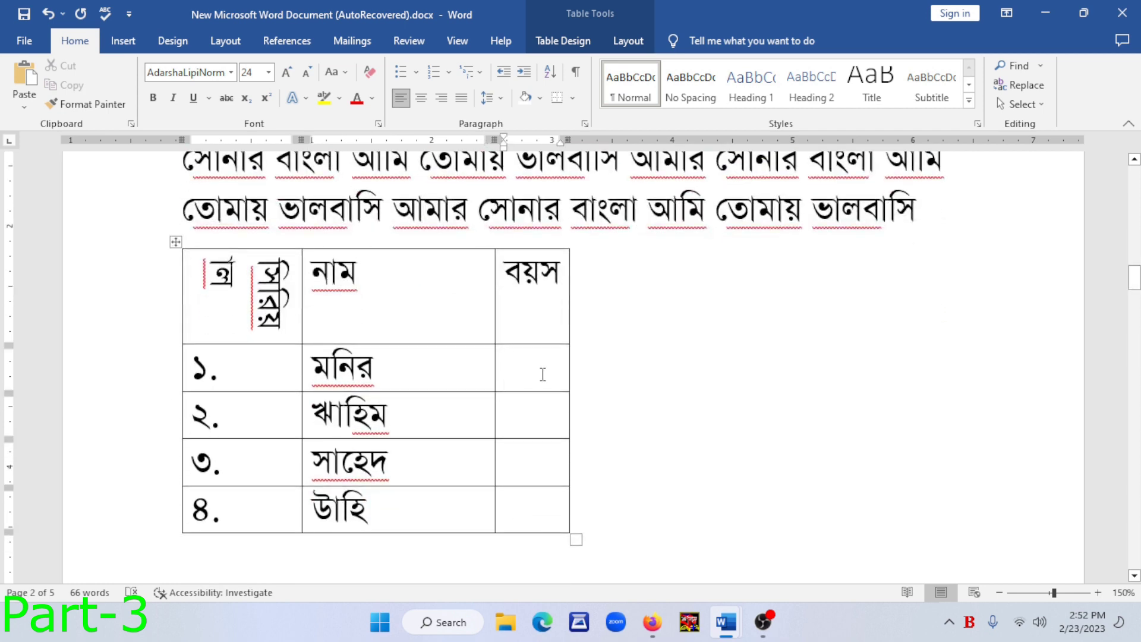
pyautogui.write('২৫')
pyautogui.press('Down')
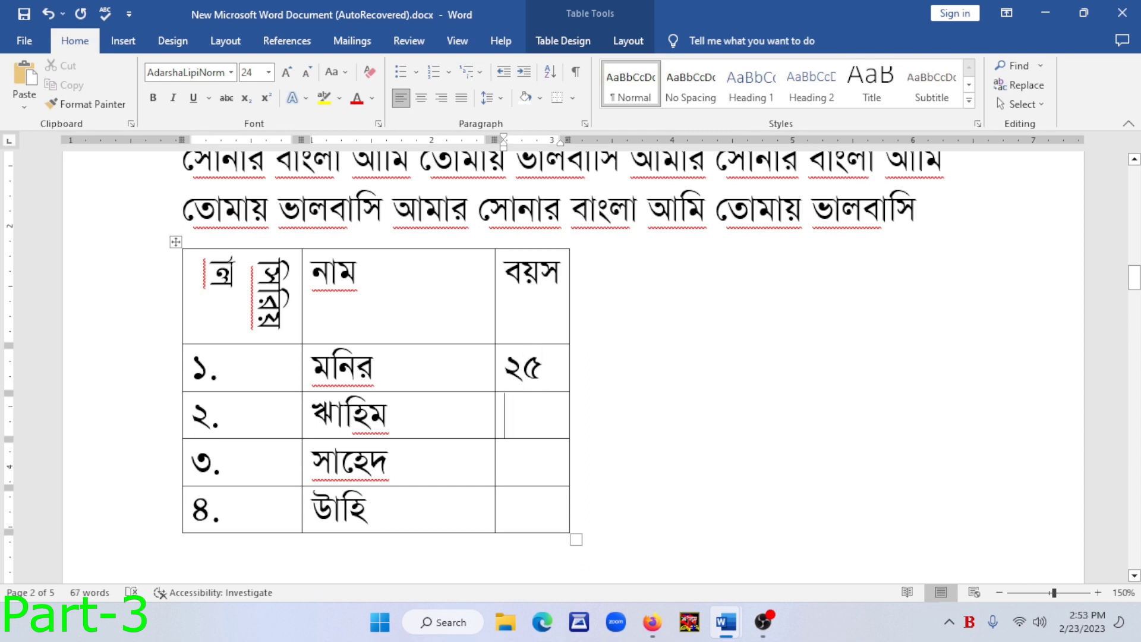
pyautogui.write('৩২')
pyautogui.write('৬২')
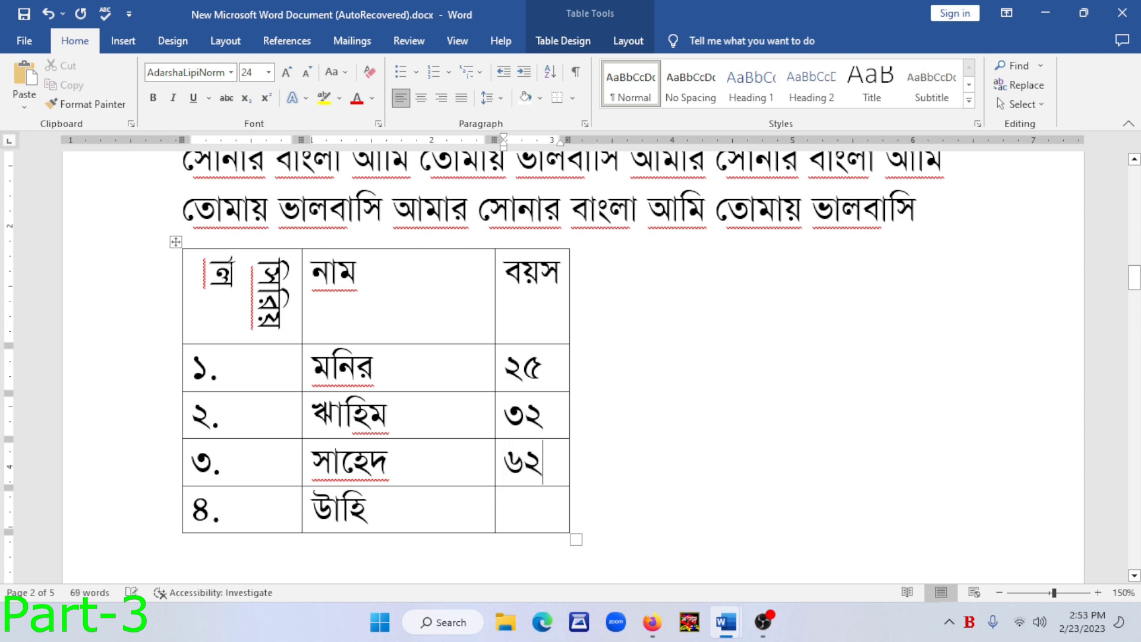
pyautogui.write('০৫')
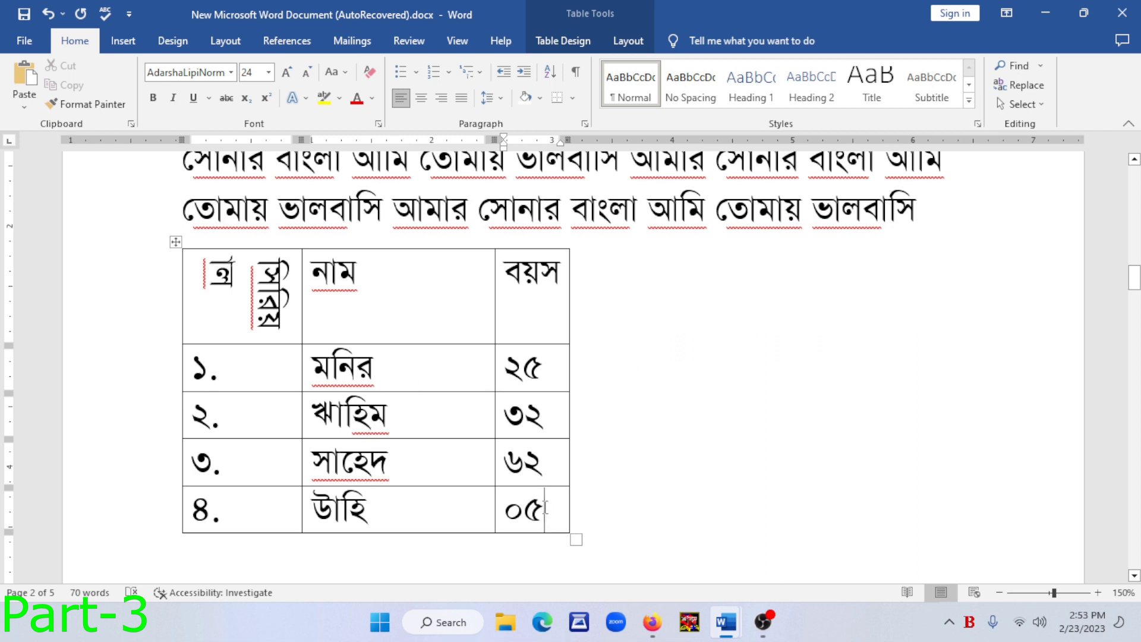
# Sort the four values under "বয়স" in ascending order as text, with no header row
pyautogui.moveTo(548, 513); pyautogui.dragTo(538, 372)
pyautogui.click(538, 473)
pyautogui.moveTo(559, 516); pyautogui.dragTo(531, 376)
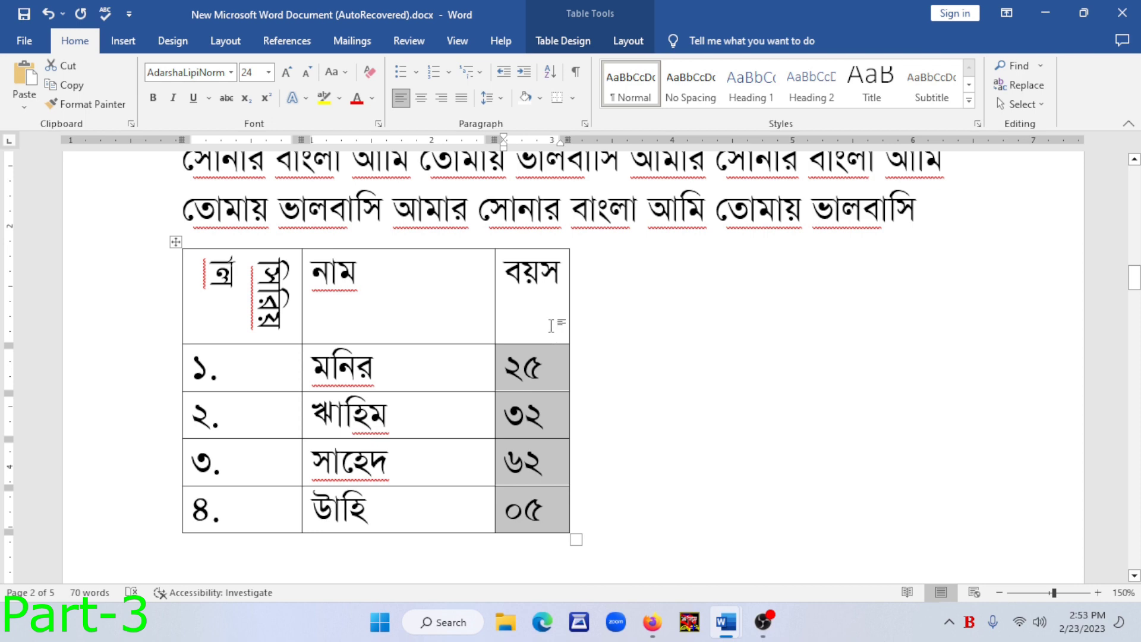
pyautogui.click(551, 74)
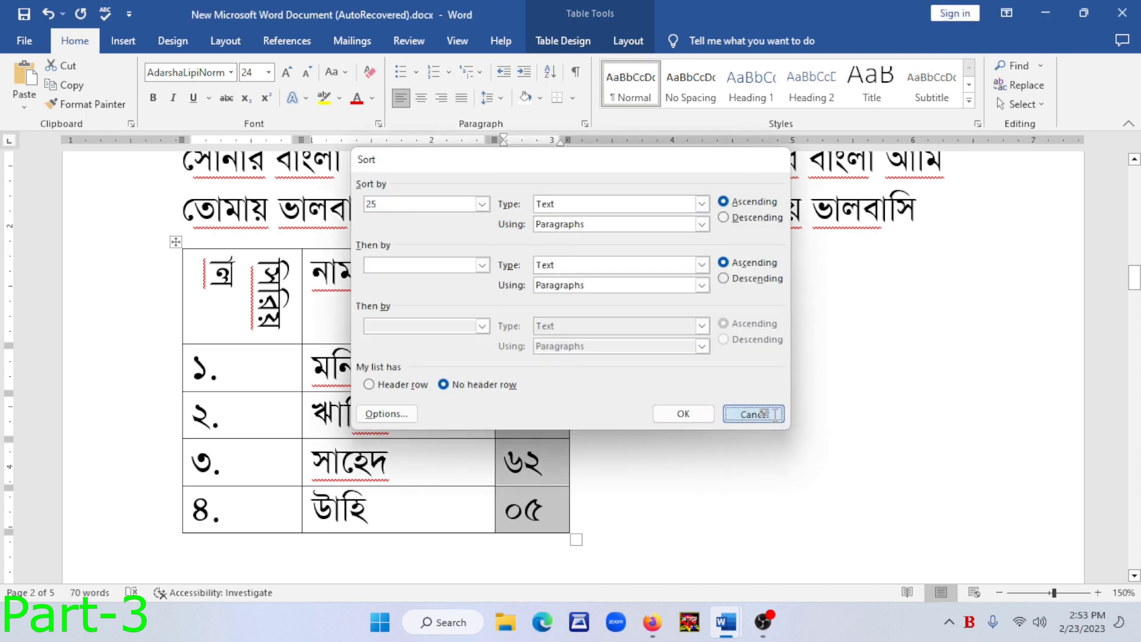
pyautogui.click(753, 412)
pyautogui.click(631, 42)
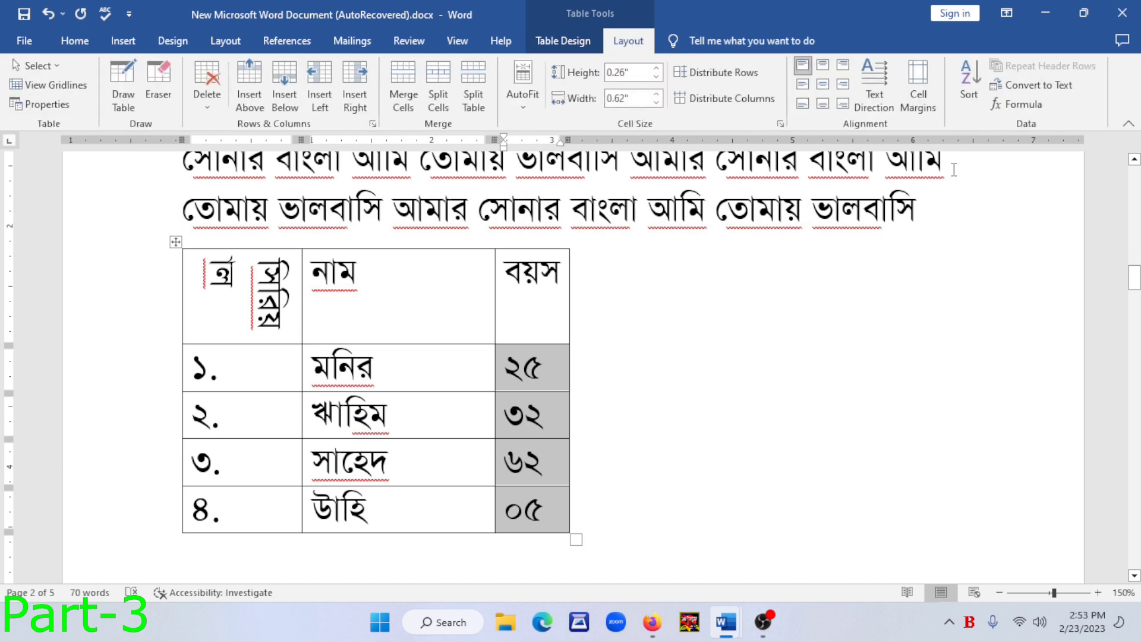
pyautogui.click(973, 79)
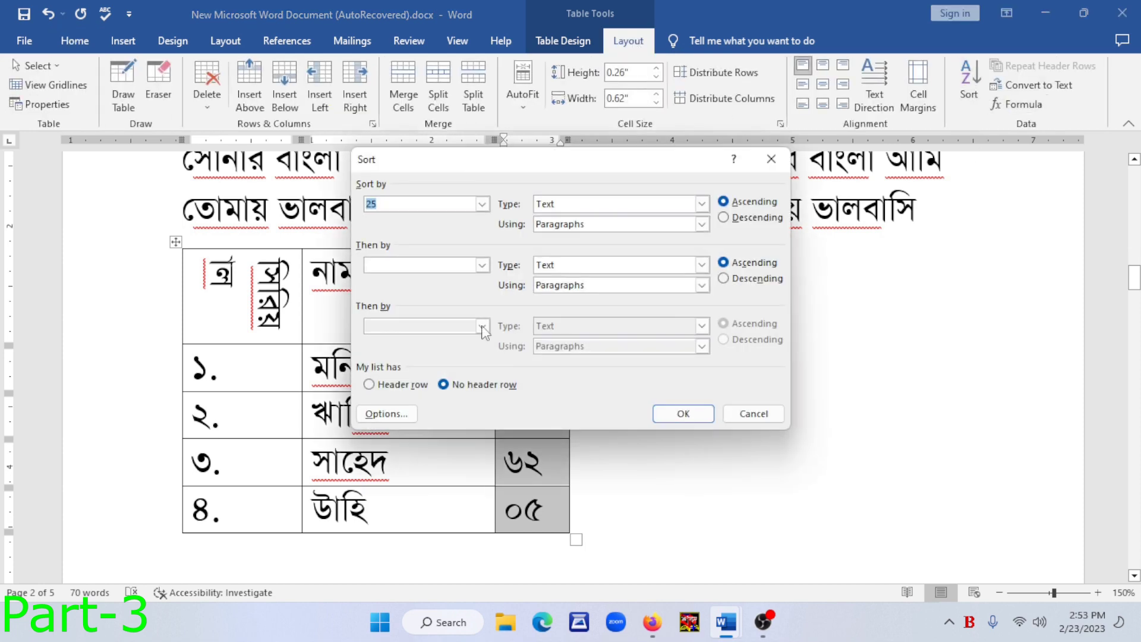
pyautogui.click(685, 414)
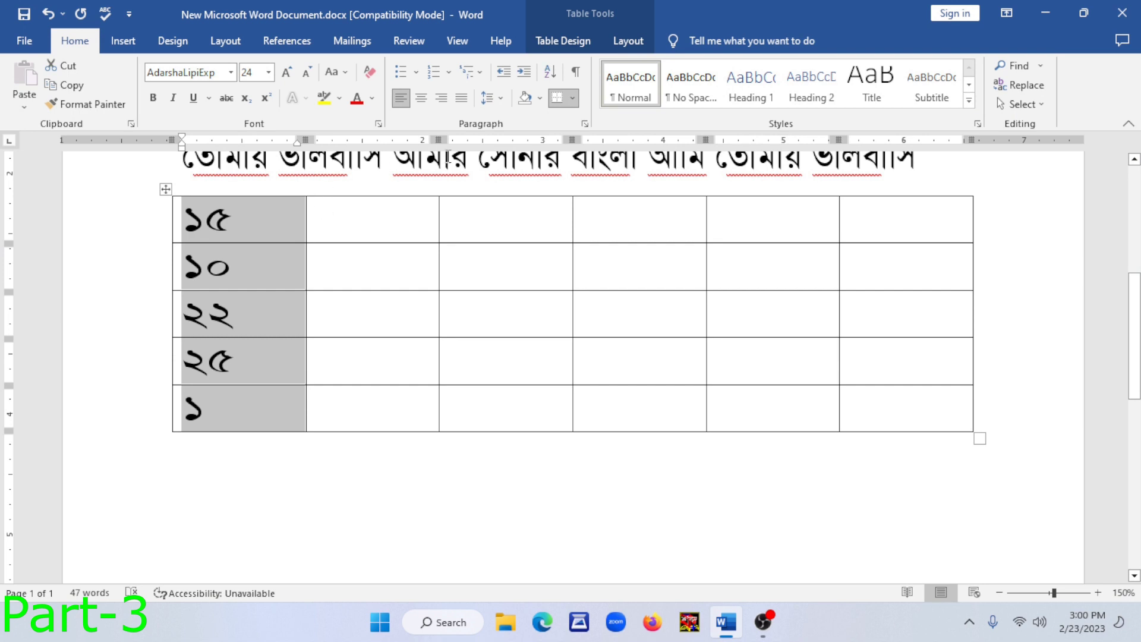
pyautogui.click(551, 73)
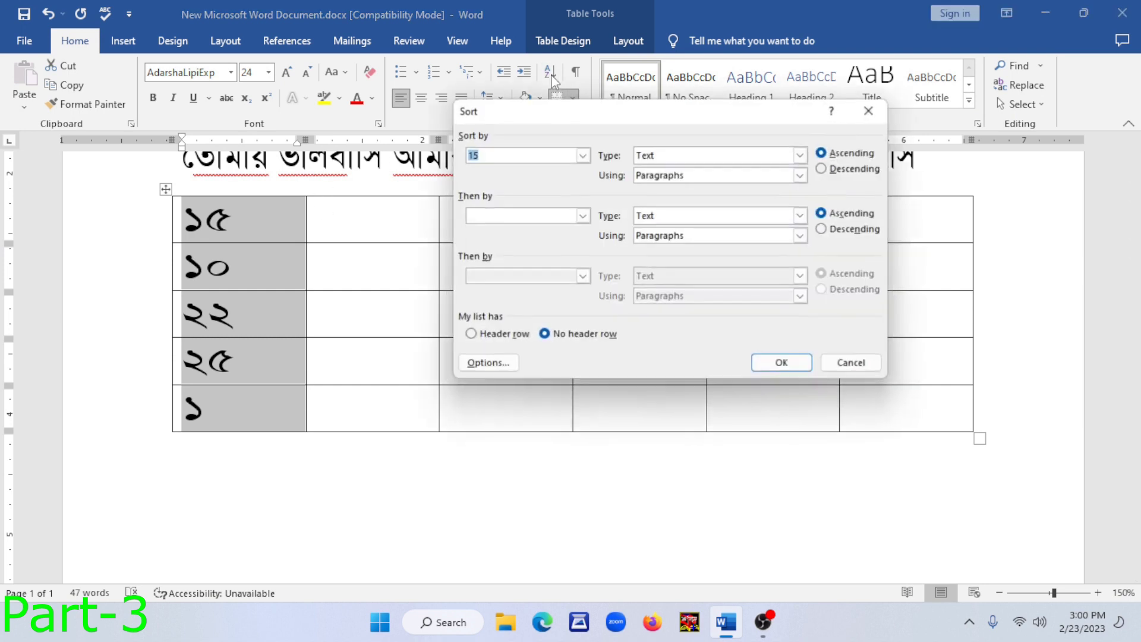
pyautogui.click(784, 364)
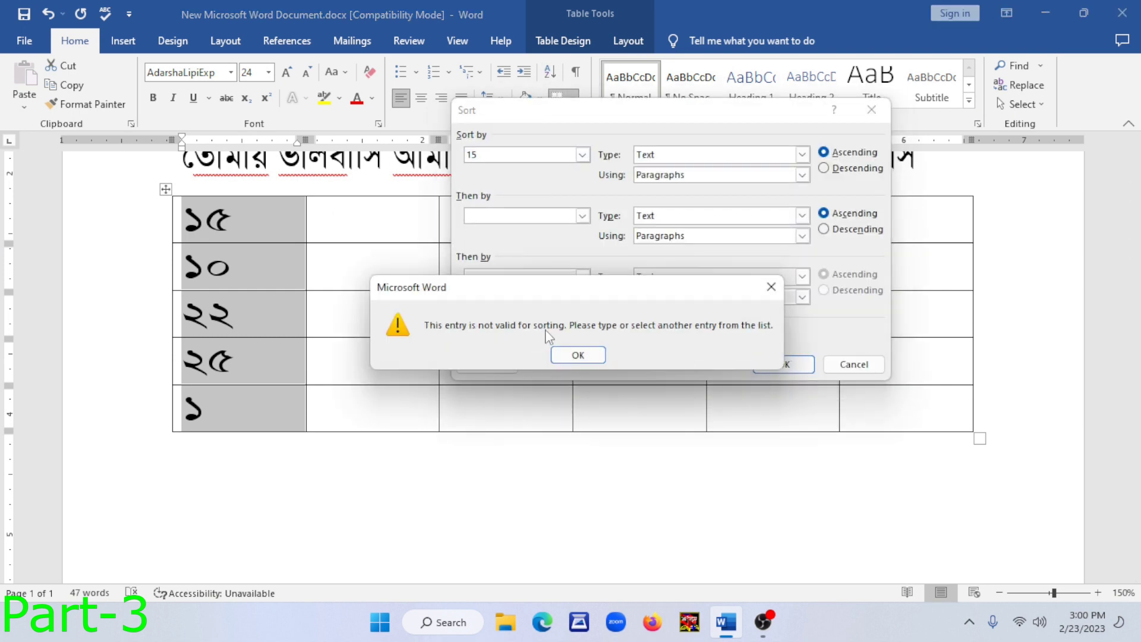
pyautogui.click(773, 287)
pyautogui.click(872, 109)
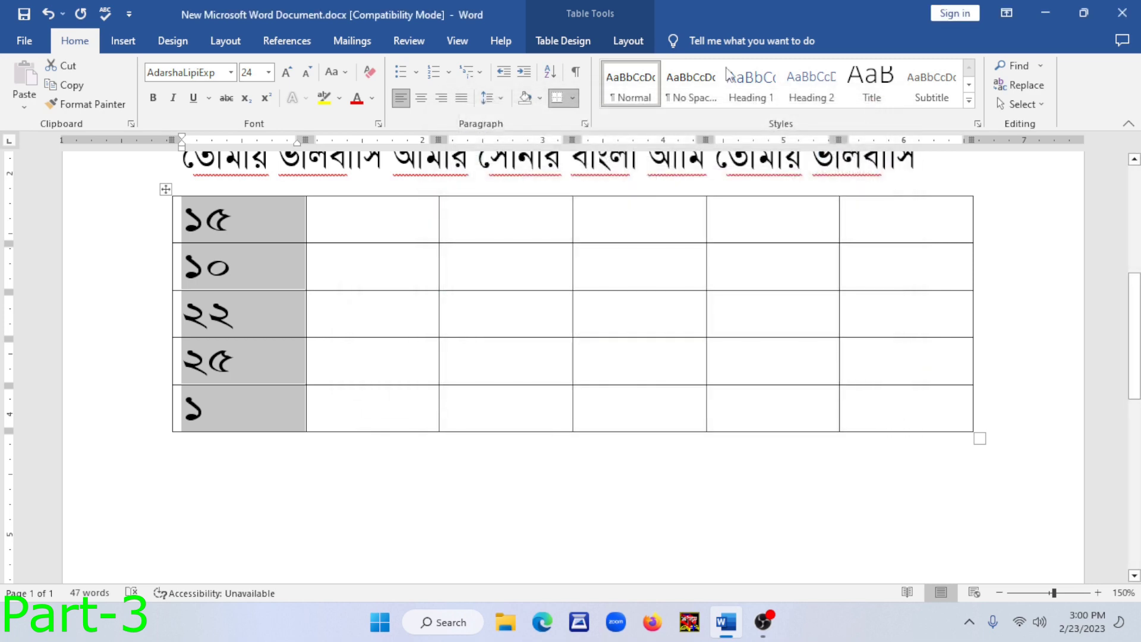
# Sort the table's first-column numbers by Column 1 as Number in ascending order and check their order
pyautogui.click(631, 41)
pyautogui.click(969, 79)
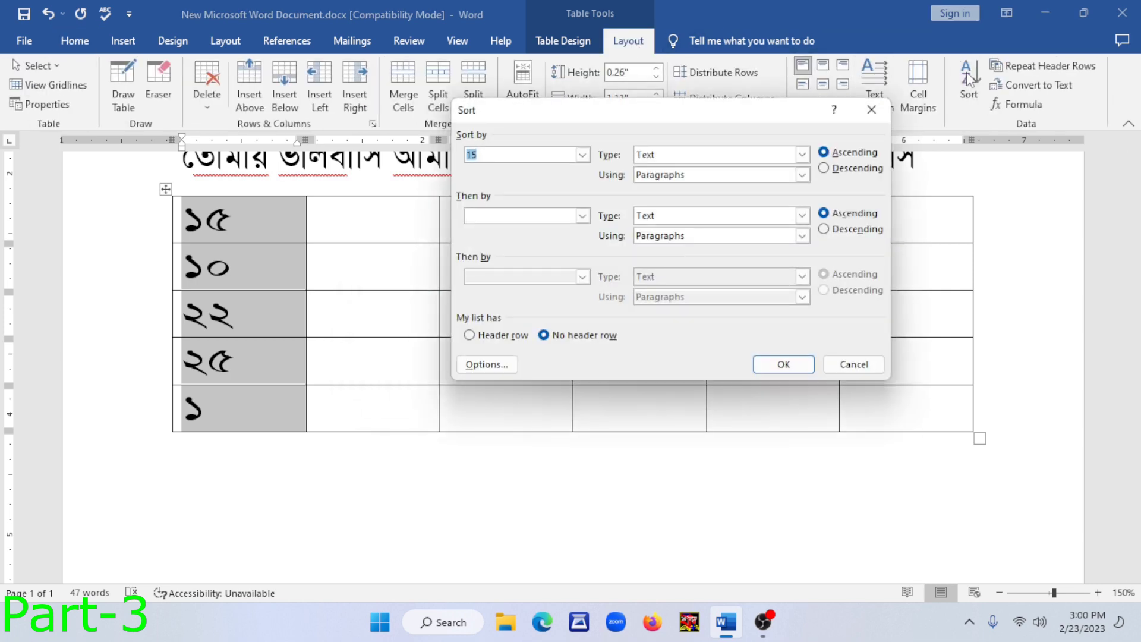
pyautogui.click(783, 363)
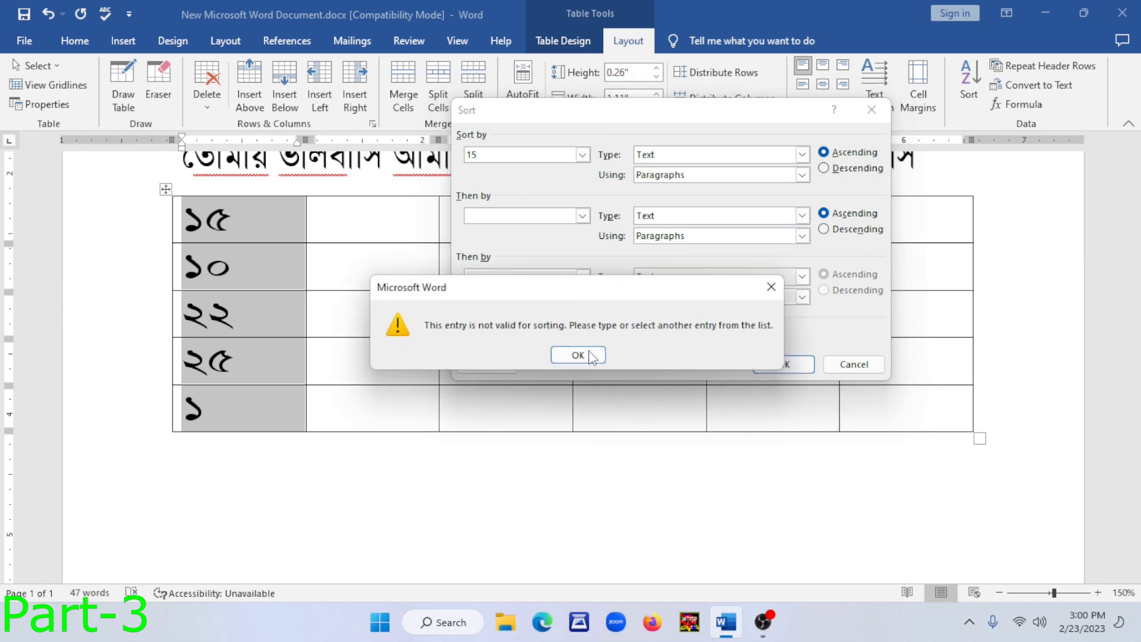
pyautogui.click(772, 287)
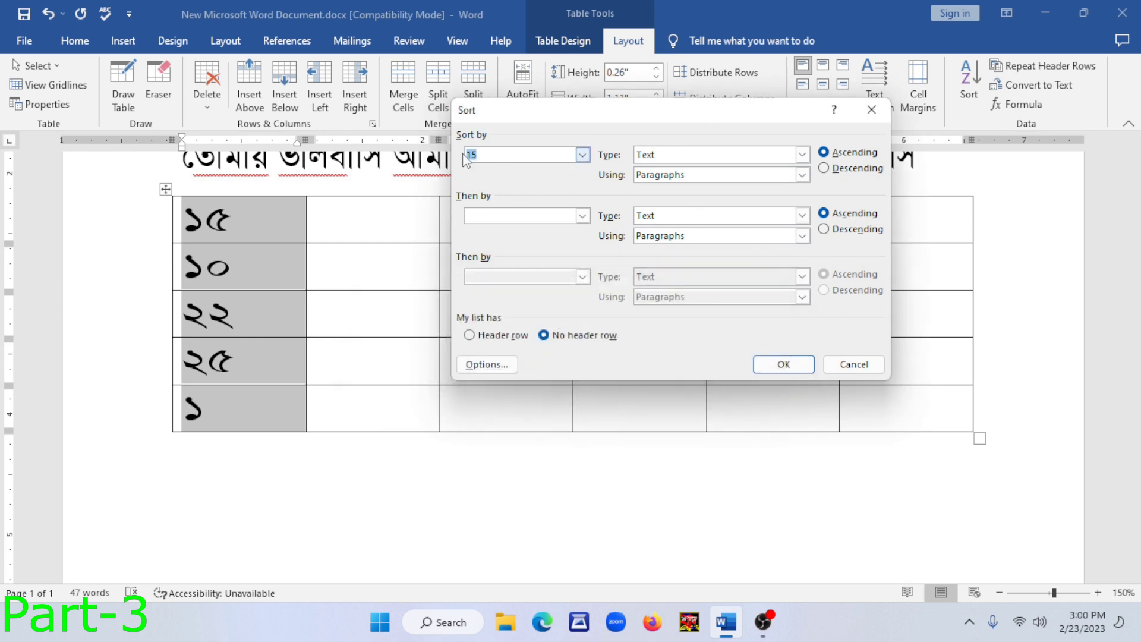
pyautogui.click(582, 156)
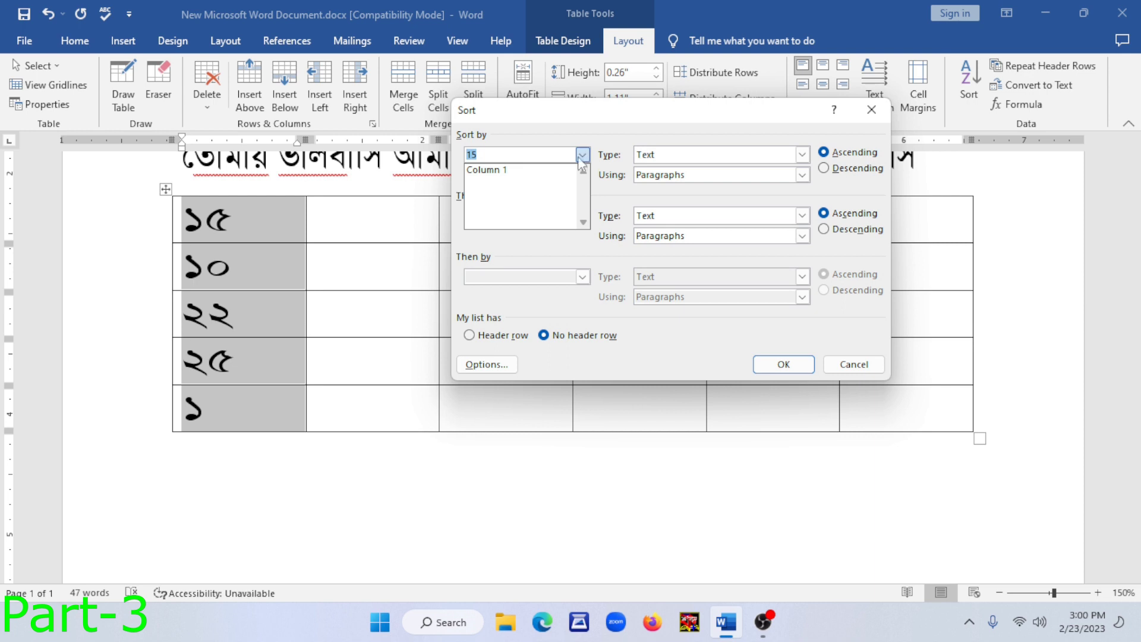
pyautogui.click(535, 169)
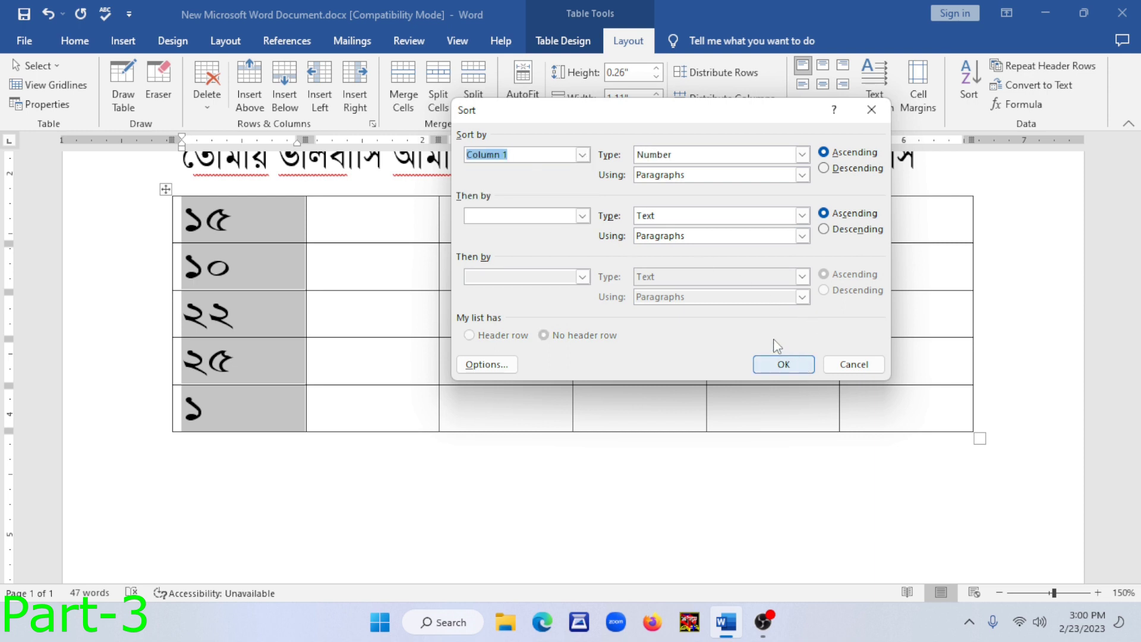
pyautogui.click(785, 365)
pyautogui.click(237, 220)
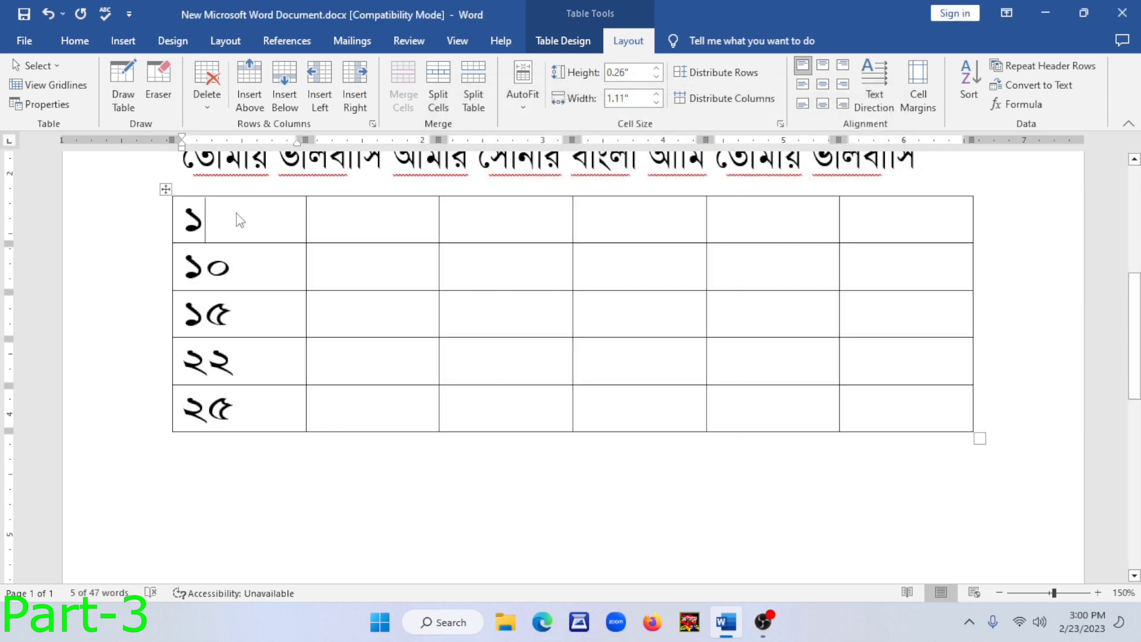
pyautogui.click(232, 276)
pyautogui.click(235, 315)
pyautogui.click(240, 363)
pyautogui.click(243, 411)
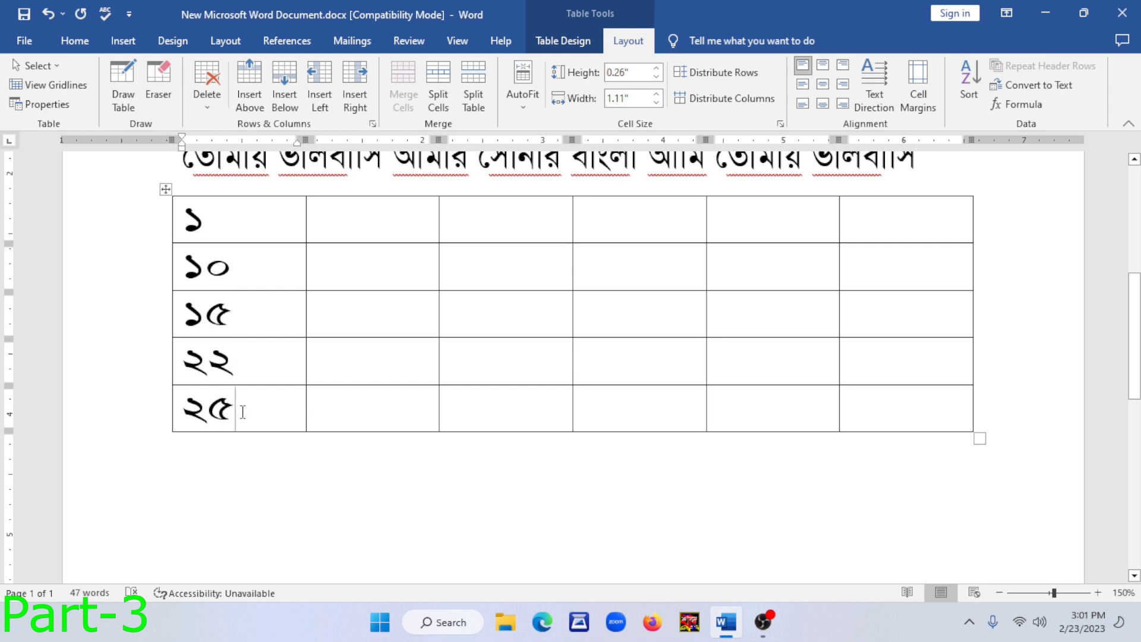
# Add a new empty row at the end of the table
pyautogui.scroll(1, 518, 274)
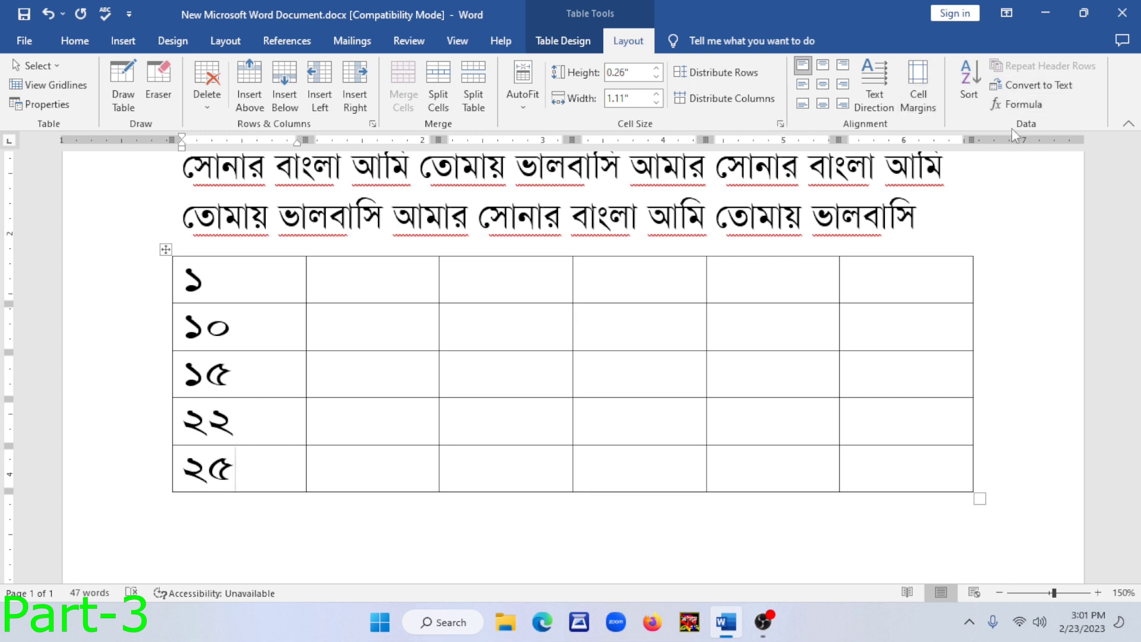
pyautogui.click(896, 475)
pyautogui.press('Tab')
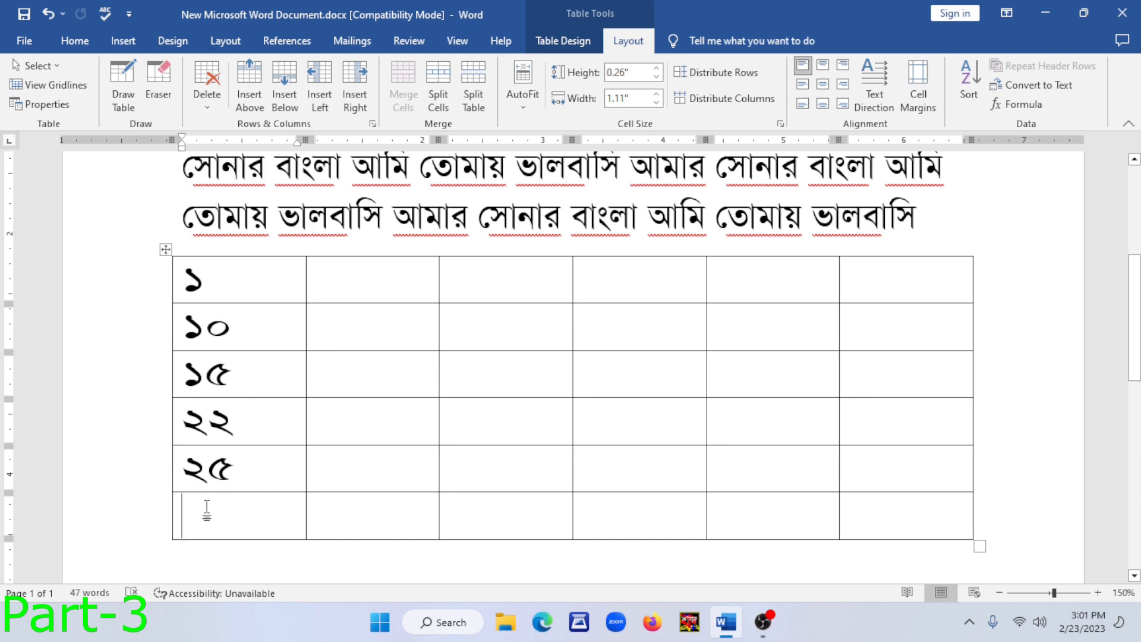
# Insert the formula =SUM(ABOVE) in the first cell of the table's new last row
pyautogui.moveTo(217, 285); pyautogui.dragTo(214, 469)
pyautogui.click(202, 535)
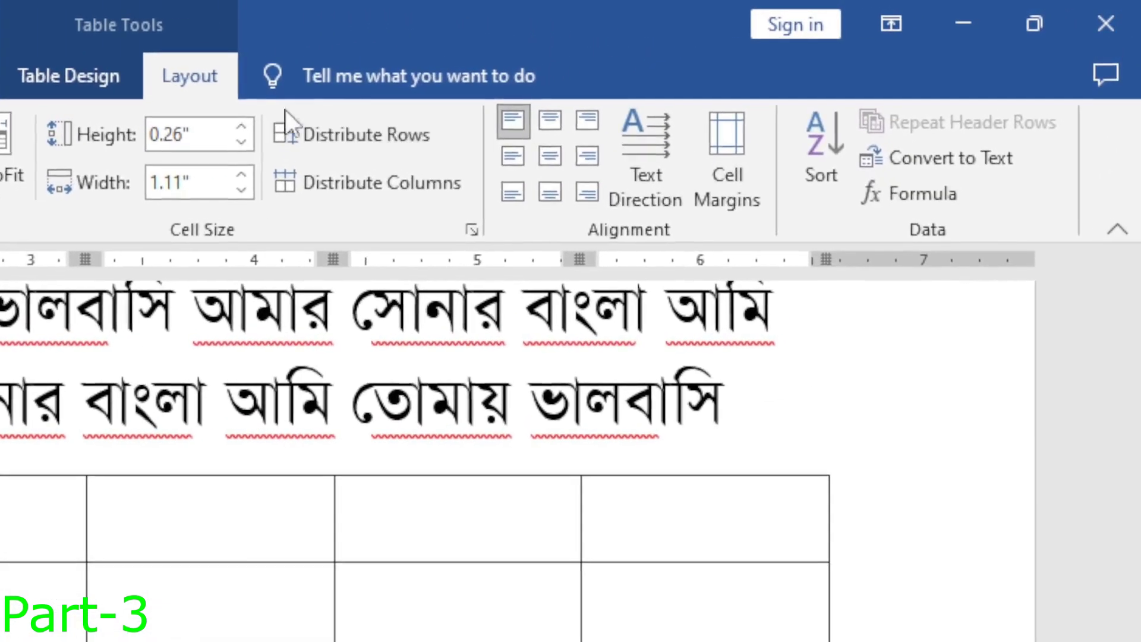
pyautogui.click(926, 203)
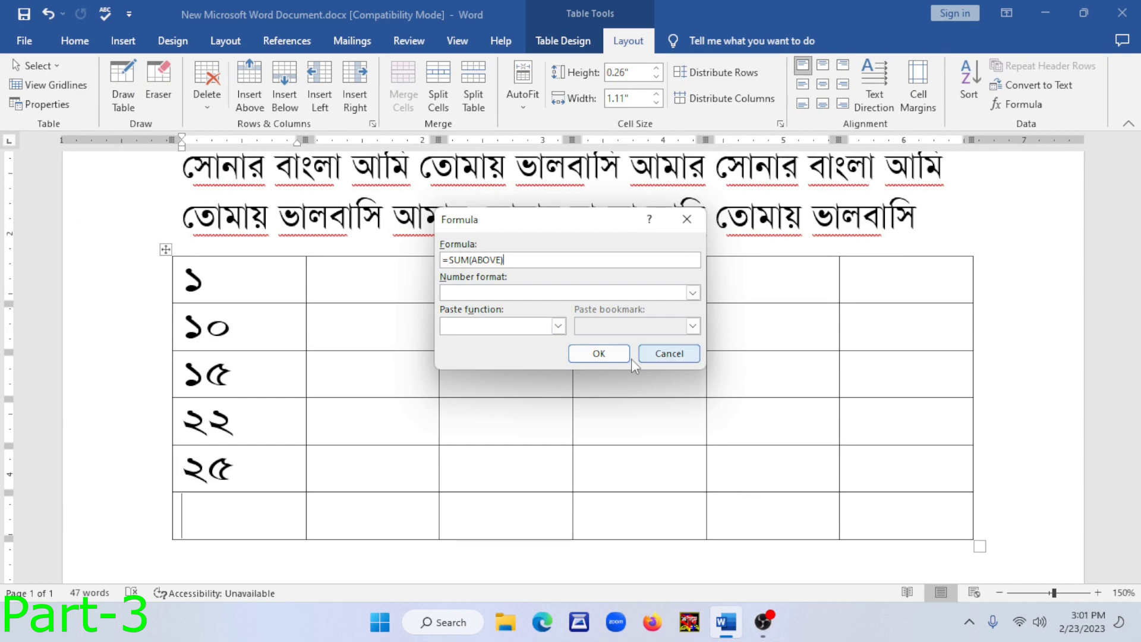
pyautogui.click(599, 353)
pyautogui.click(212, 516)
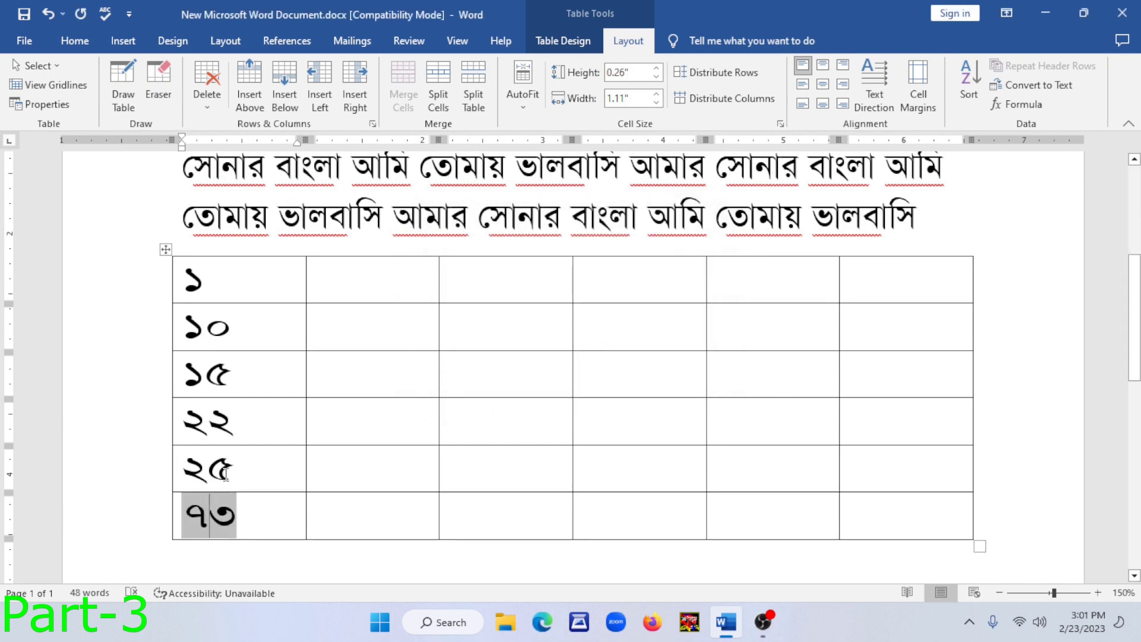
# Change the number in the table's first cell to ২ and update the sum field in the last row
pyautogui.click(159, 288)
pyautogui.write('২')
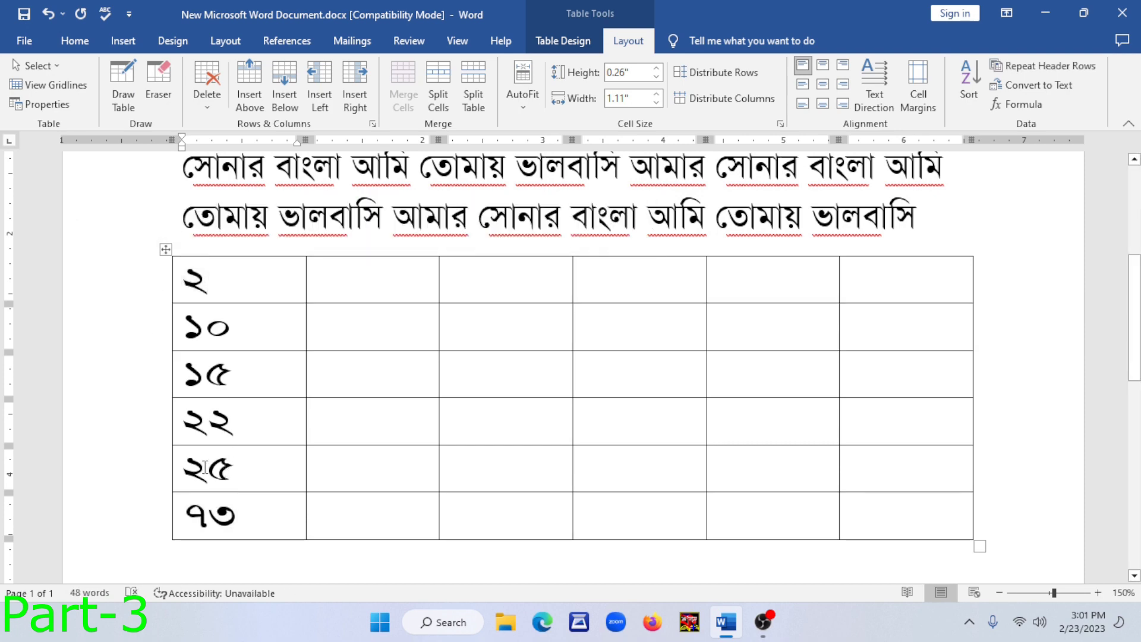
pyautogui.rightClick(217, 517)
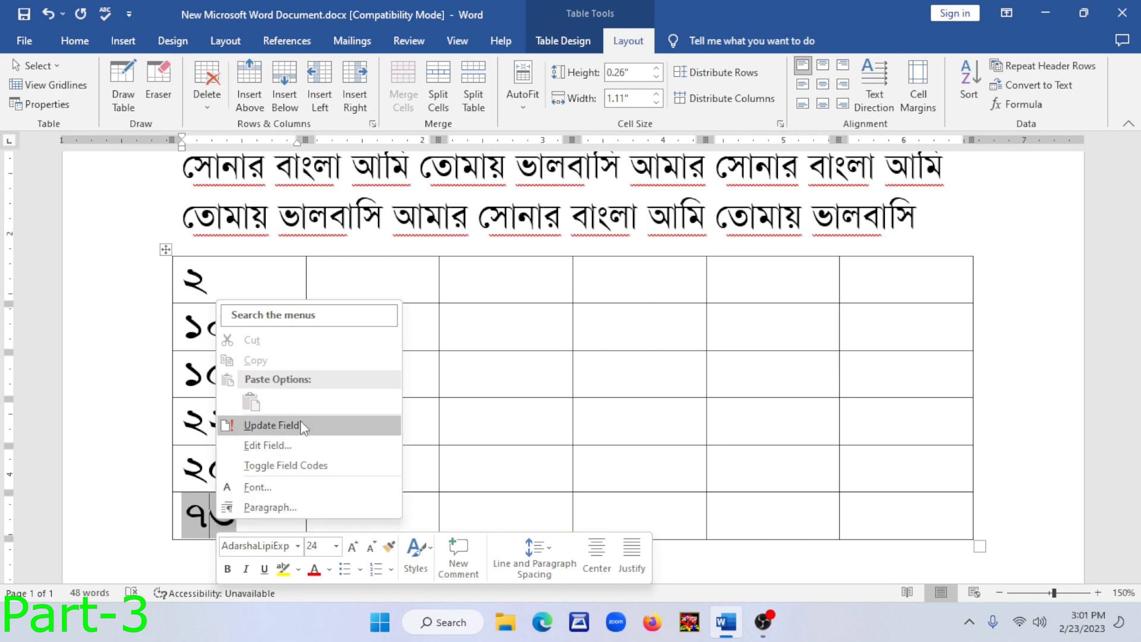
pyautogui.click(232, 426)
pyautogui.click(208, 515)
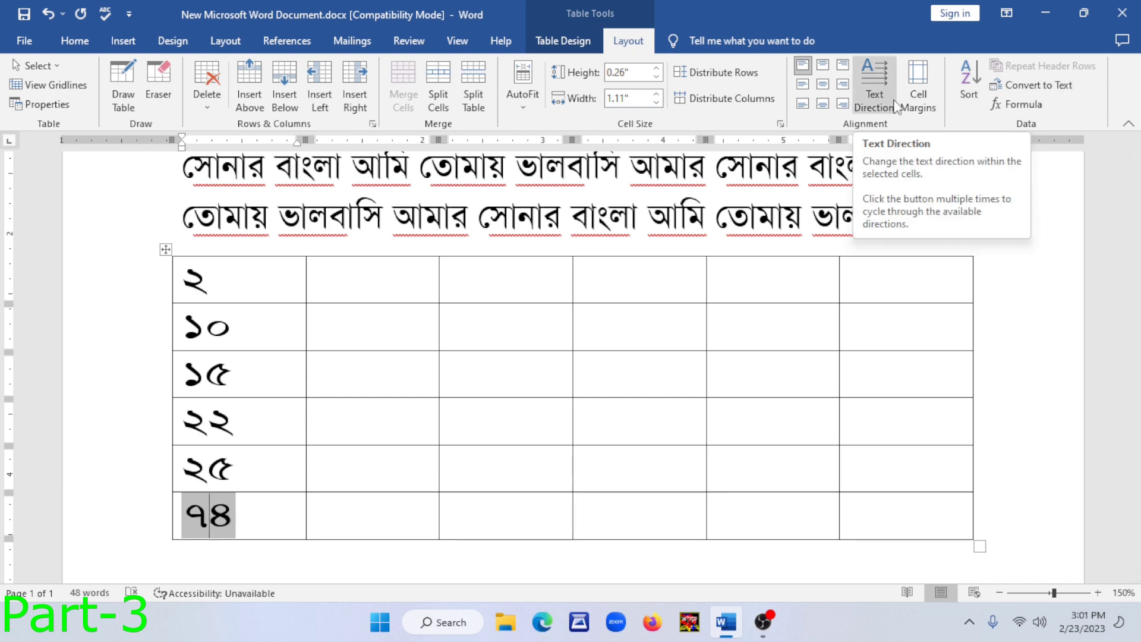
# Draw a wavy flowchart shape about 3.61" wide and 1.42" high in the empty area below the table
pyautogui.click(123, 40)
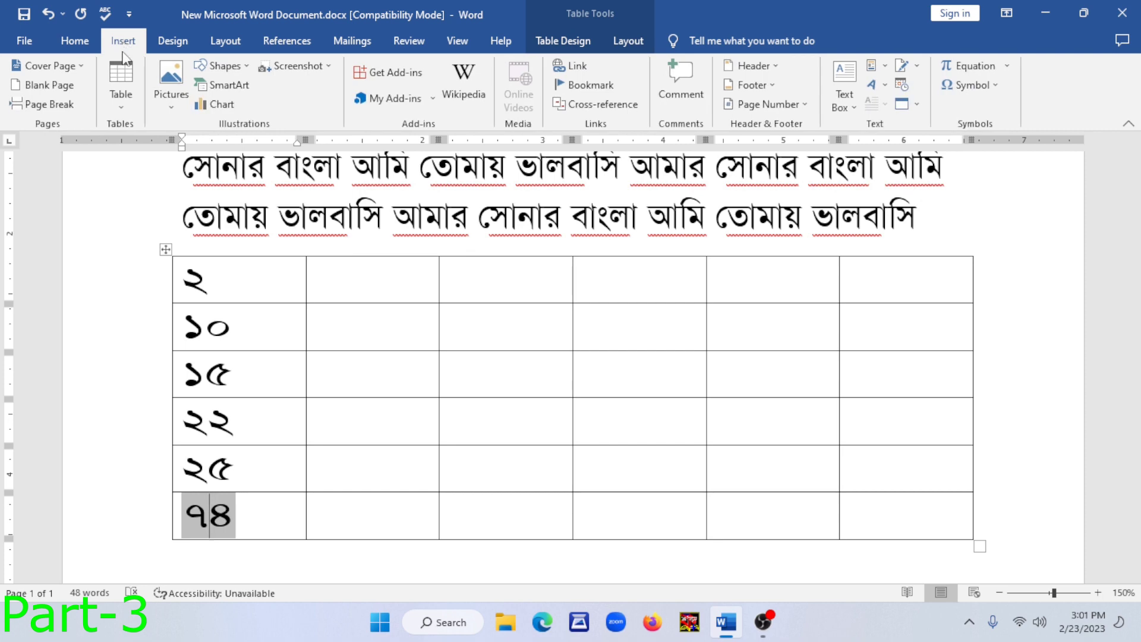
pyautogui.click(245, 67)
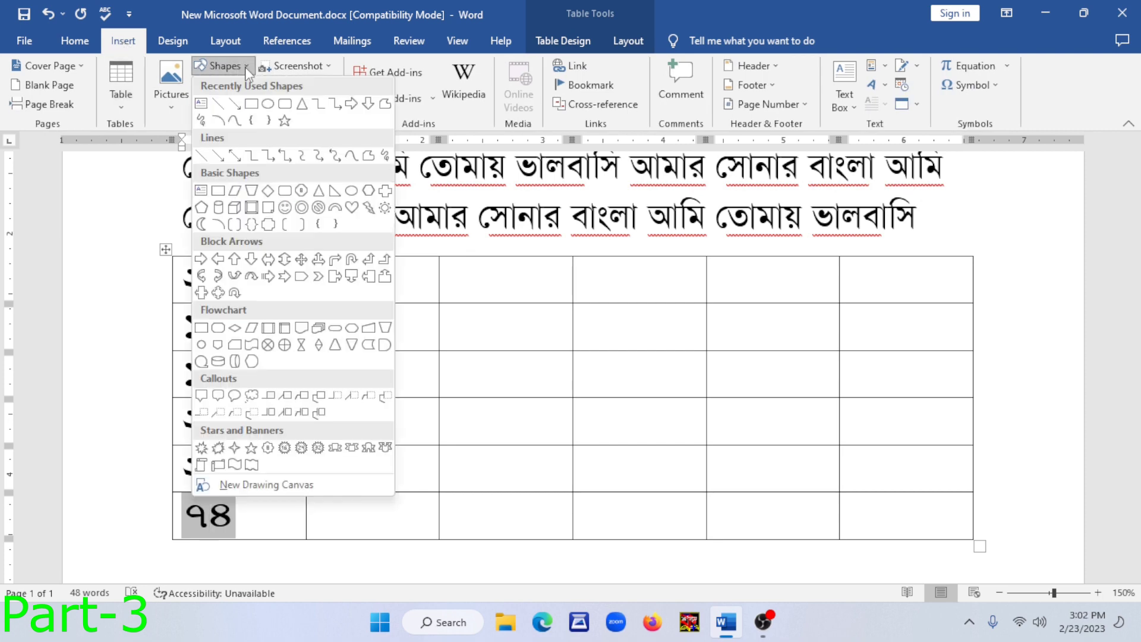
pyautogui.click(555, 333)
pyautogui.scroll(-10, 548, 331)
pyautogui.scroll(2, 509, 319)
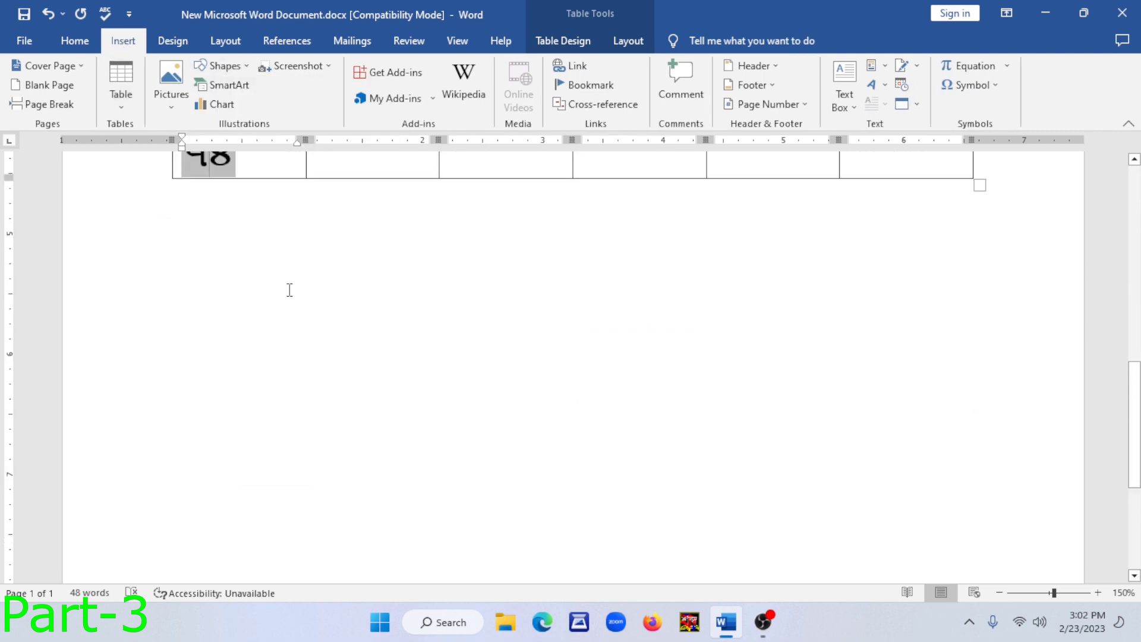
pyautogui.click(288, 288)
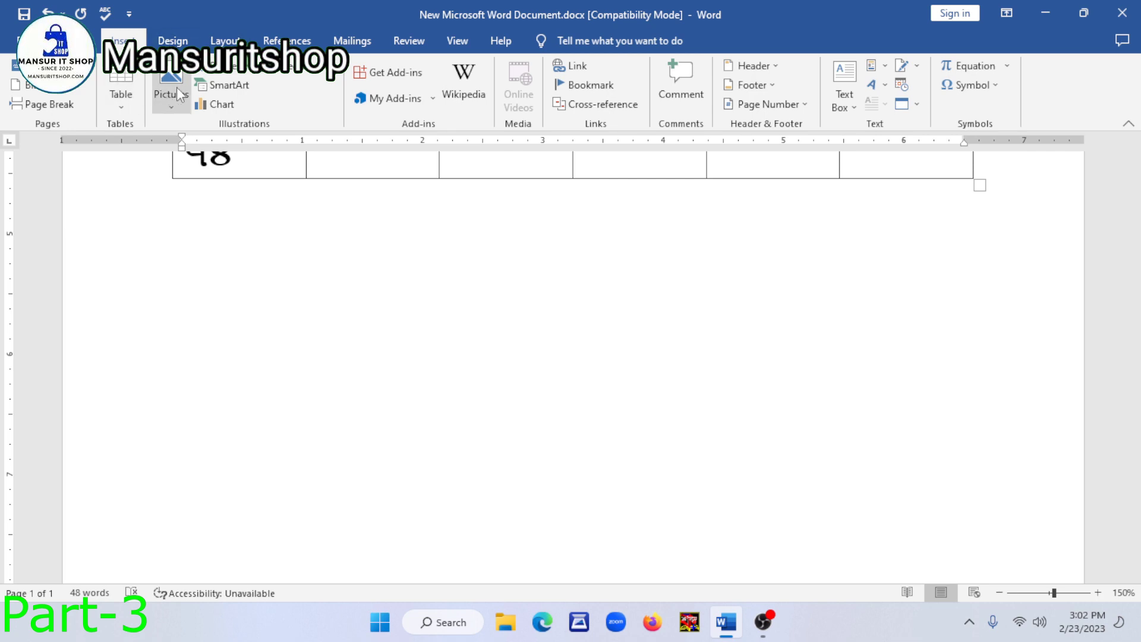
pyautogui.click(245, 70)
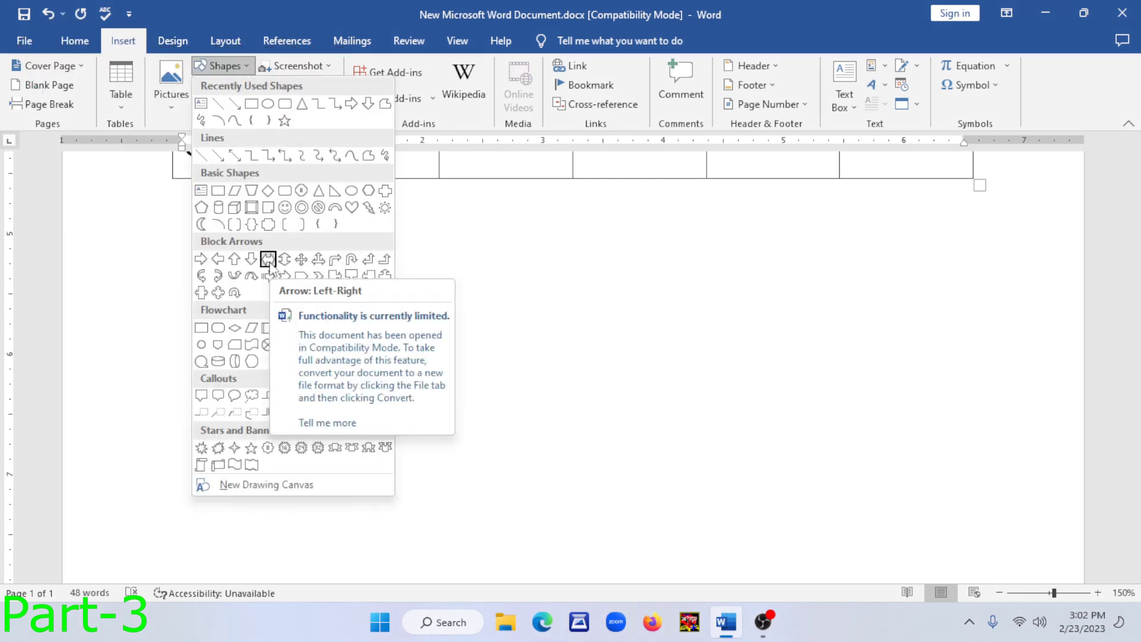
pyautogui.click(250, 343)
pyautogui.moveTo(365, 283)
pyautogui.mouseDown()
pyautogui.moveTo(791, 434)
pyautogui.moveTo(801, 450)
pyautogui.mouseUp()
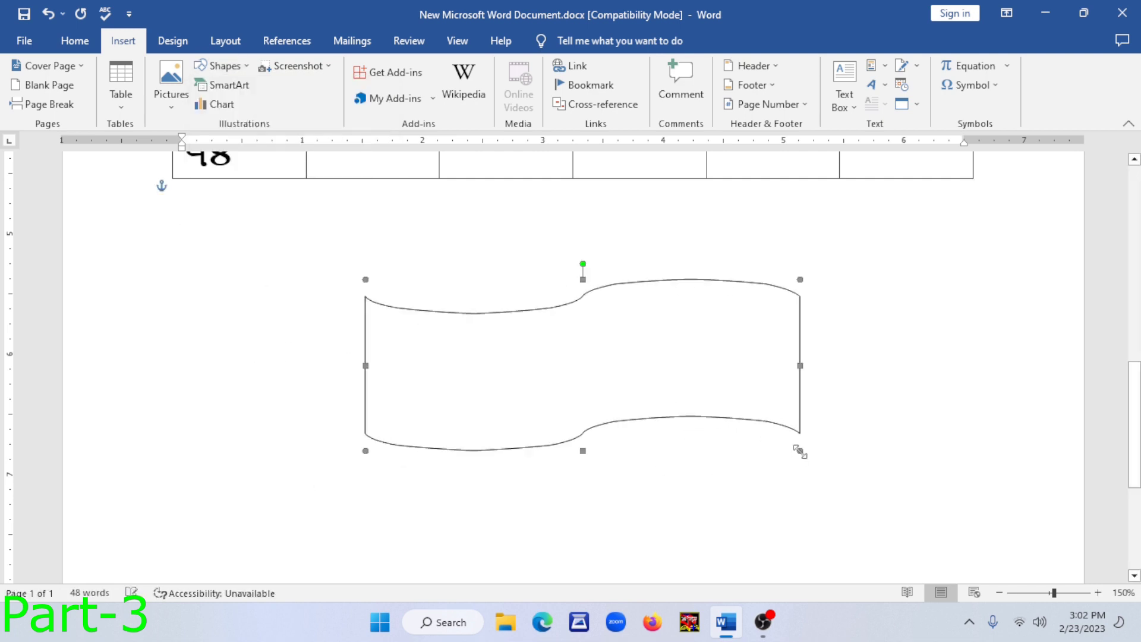
# Draw an oval about 0.9" wide and 0.79" high on the wavy shape and move it near the centre
pyautogui.click(121, 42)
pyautogui.click(246, 70)
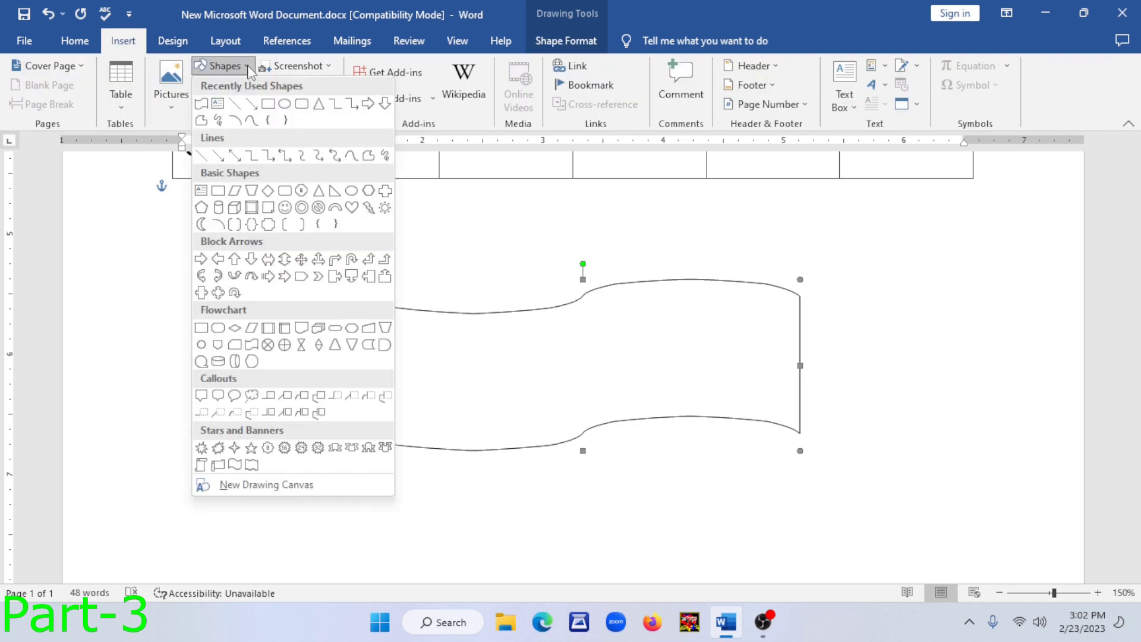
pyautogui.click(268, 109)
pyautogui.moveTo(531, 335); pyautogui.dragTo(636, 427)
pyautogui.moveTo(580, 377); pyautogui.dragTo(566, 362)
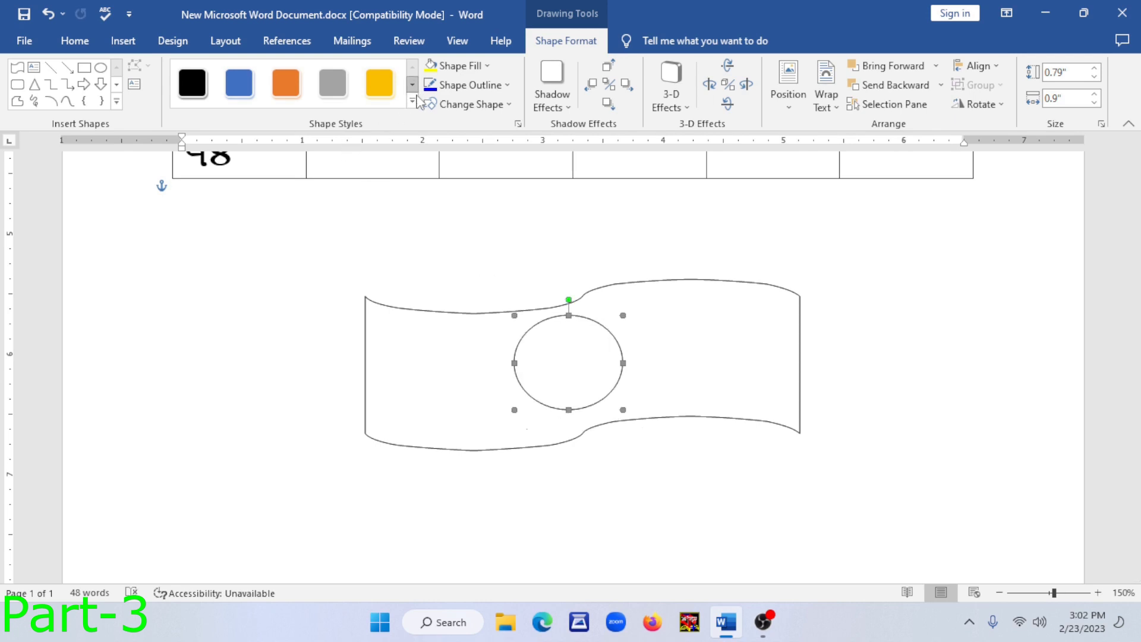
# Fill the oval with the standard red colour
pyautogui.click(487, 66)
pyautogui.click(488, 67)
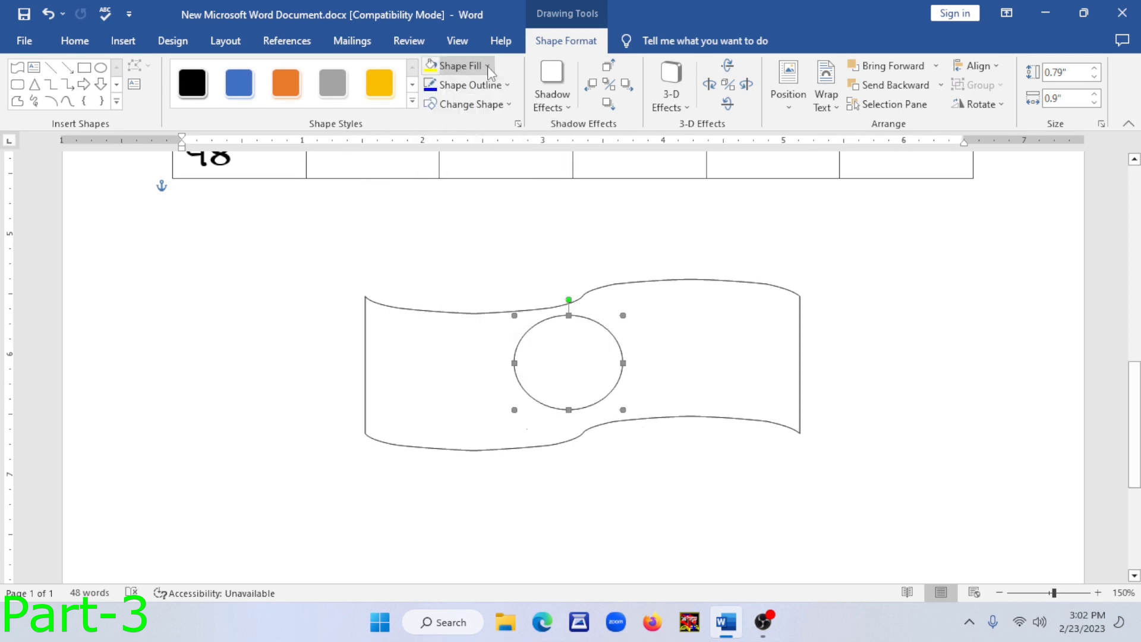
pyautogui.click(488, 67)
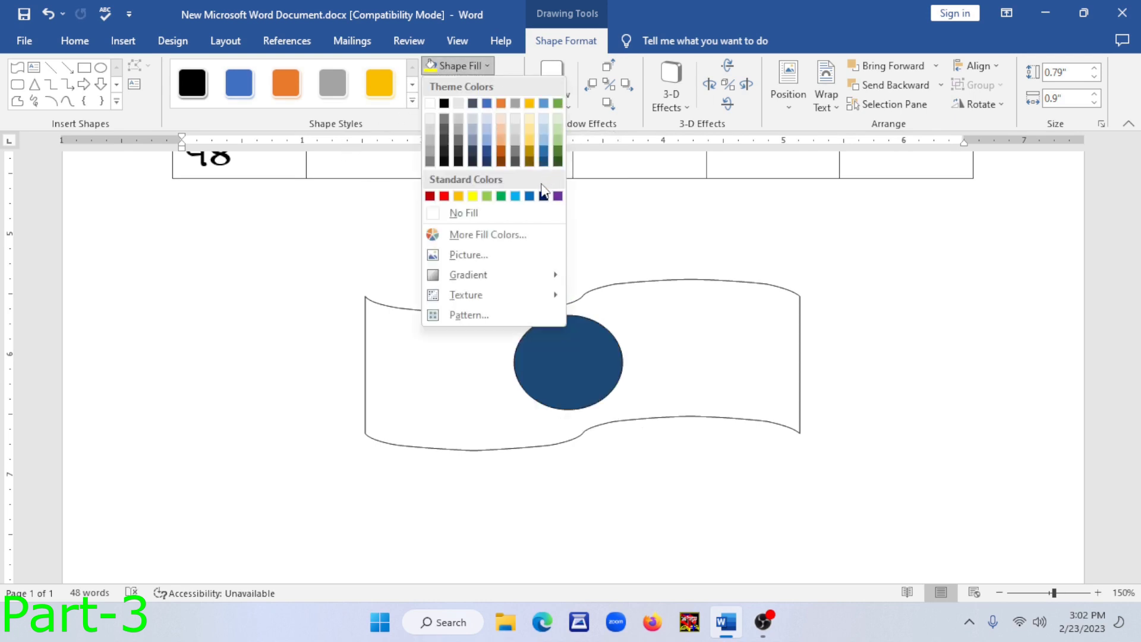
pyautogui.click(444, 197)
# Fill the wavy shape behind the oval with the blue theme colour and deselect it
pyautogui.click(471, 362)
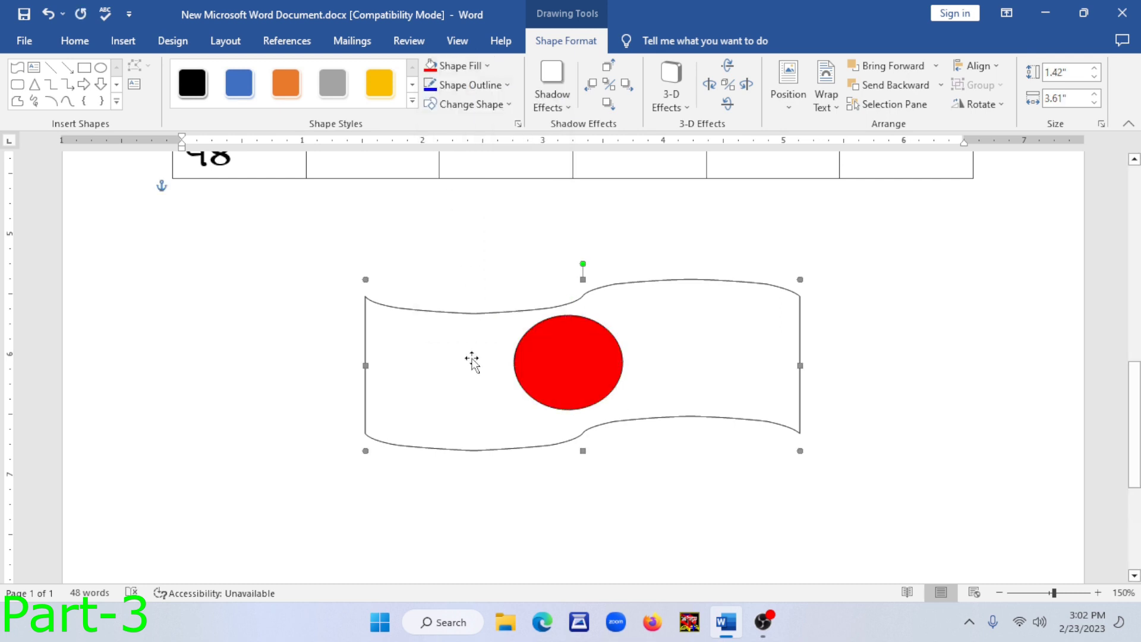
pyautogui.click(484, 65)
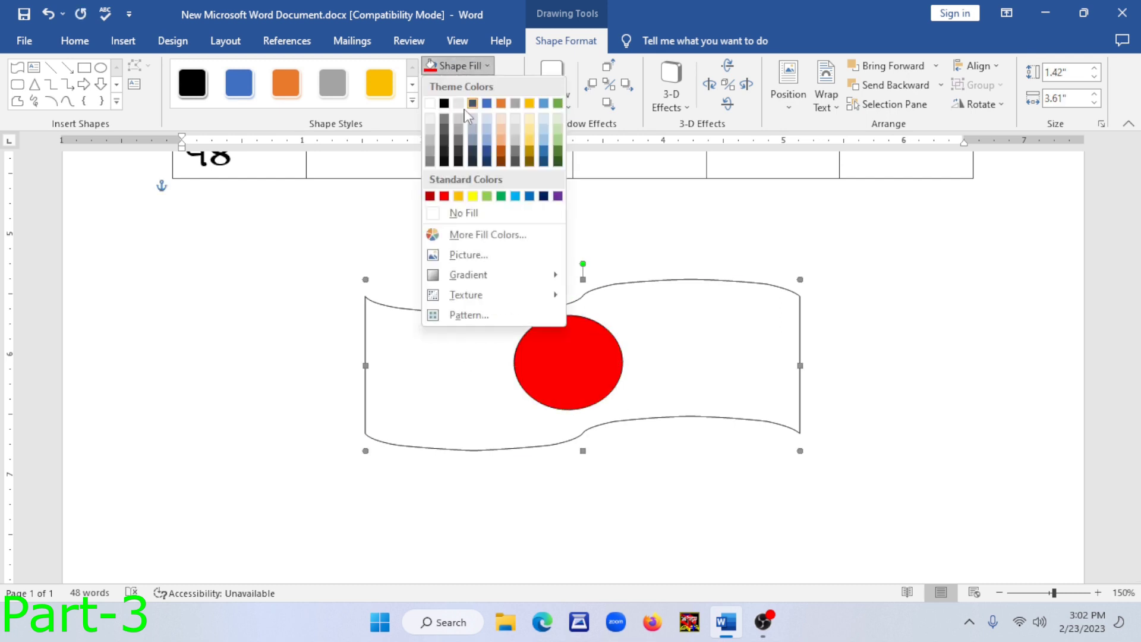
pyautogui.click(488, 103)
pyautogui.click(395, 201)
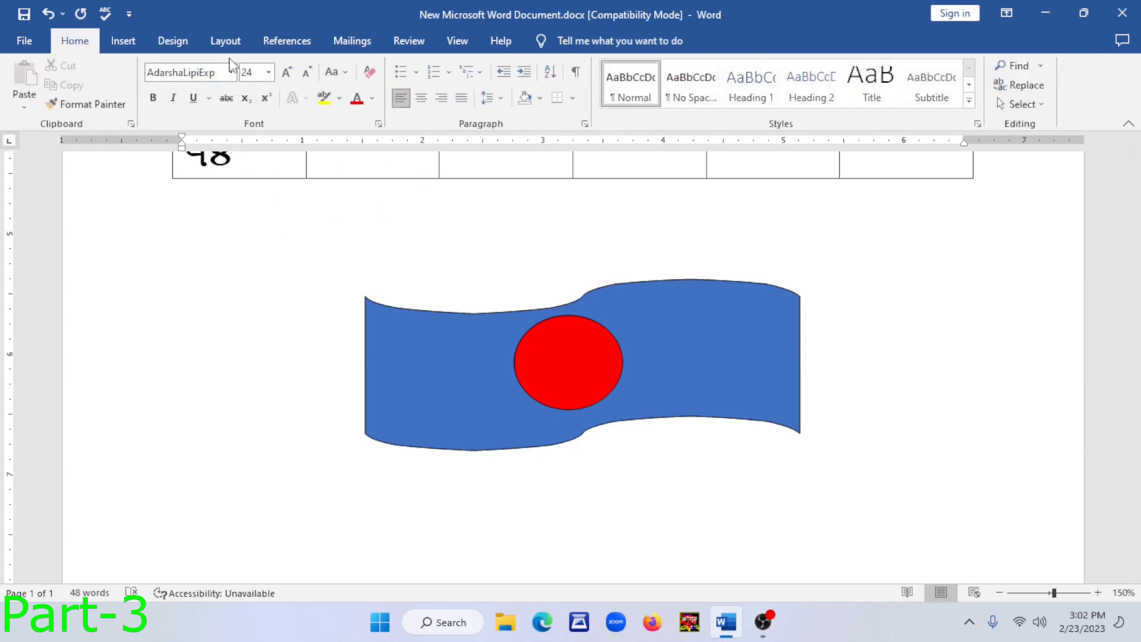
# Draw a narrow vertical rectangle about 0.1" wide and 1.79" high beside the wavy shape's left edge as a flagpole
pyautogui.click(122, 42)
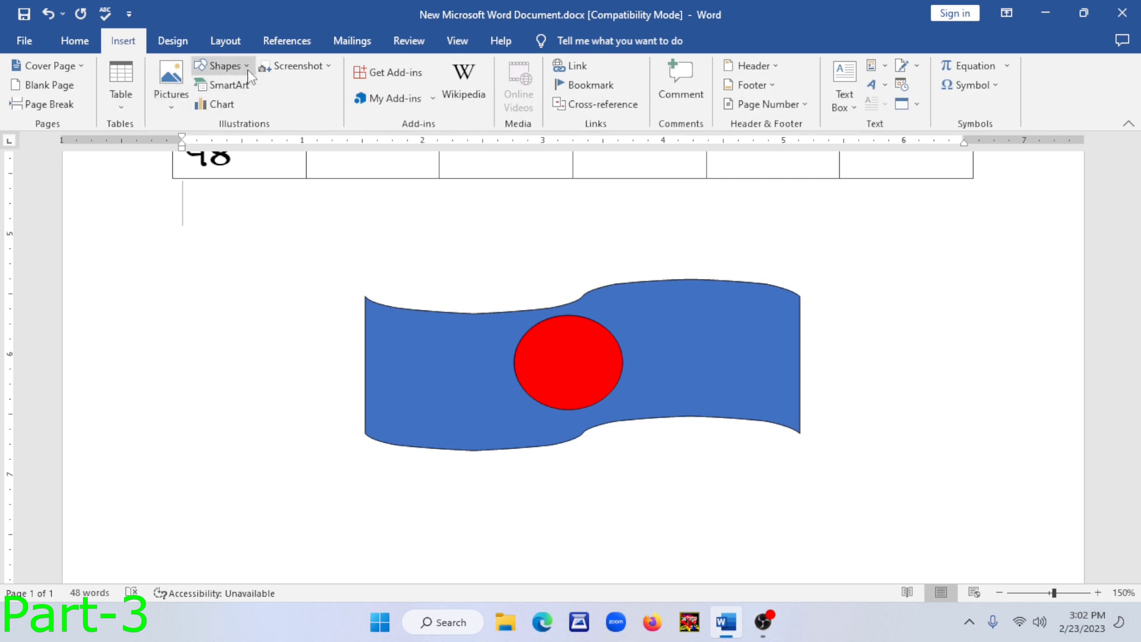
pyautogui.click(226, 66)
pyautogui.click(266, 102)
pyautogui.moveTo(330, 264)
pyautogui.mouseDown()
pyautogui.moveTo(377, 459)
pyautogui.moveTo(342, 479)
pyautogui.mouseUp()
pyautogui.scroll(-3, 357, 467)
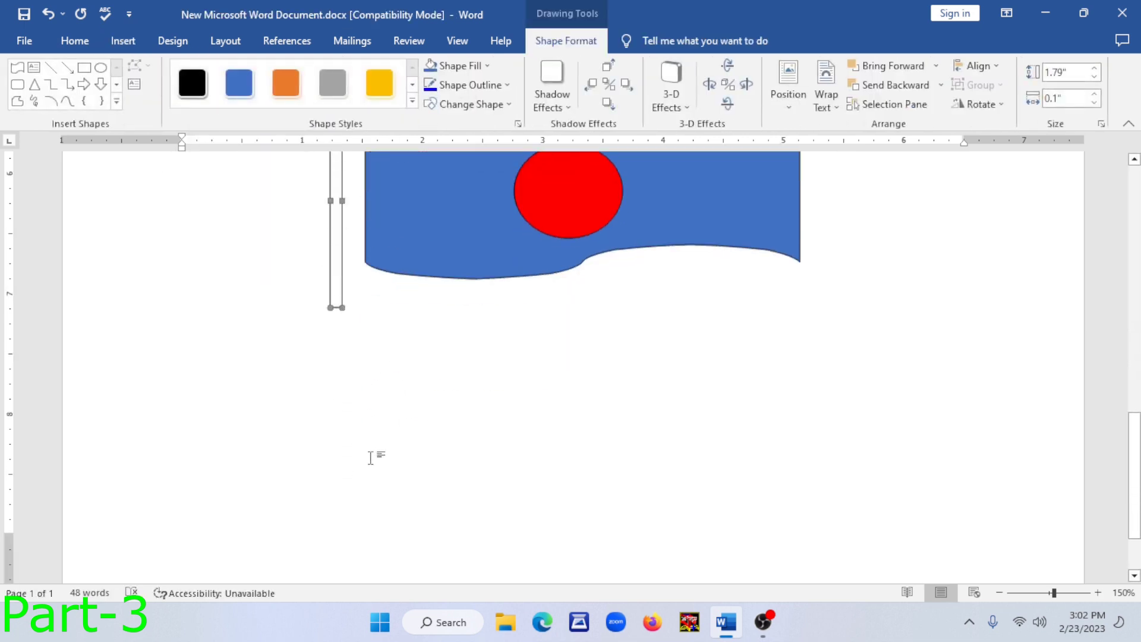
pyautogui.click(341, 403)
# Move the narrow rectangle right until it touches the left edge of the blue wavy shape
pyautogui.scroll(4, 339, 380)
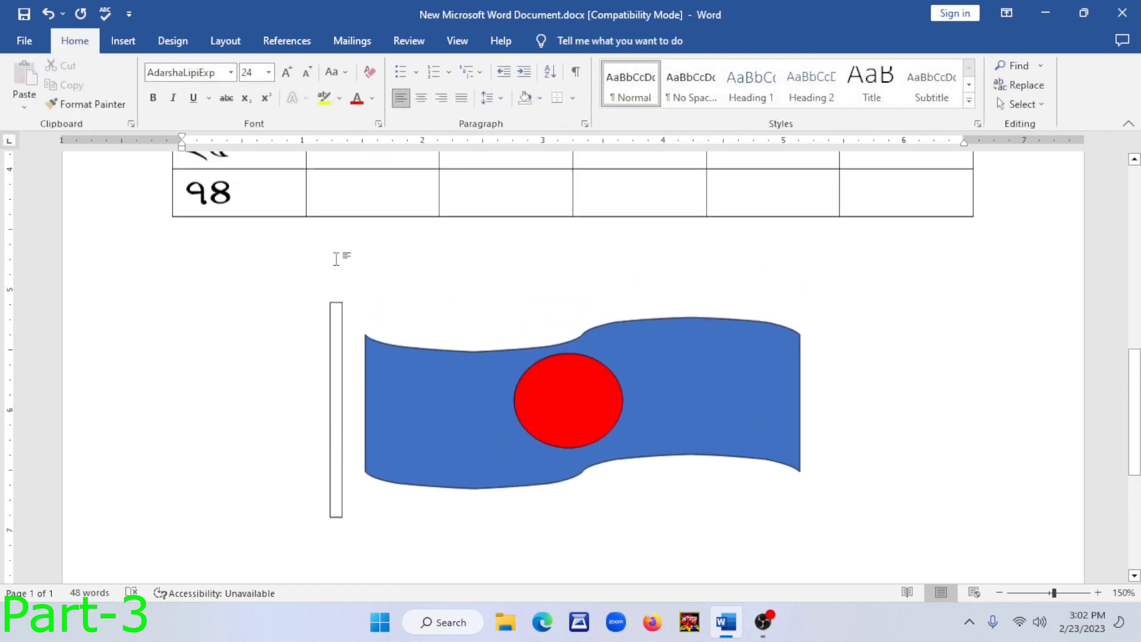
pyautogui.click(334, 362)
pyautogui.moveTo(334, 362); pyautogui.dragTo(359, 362)
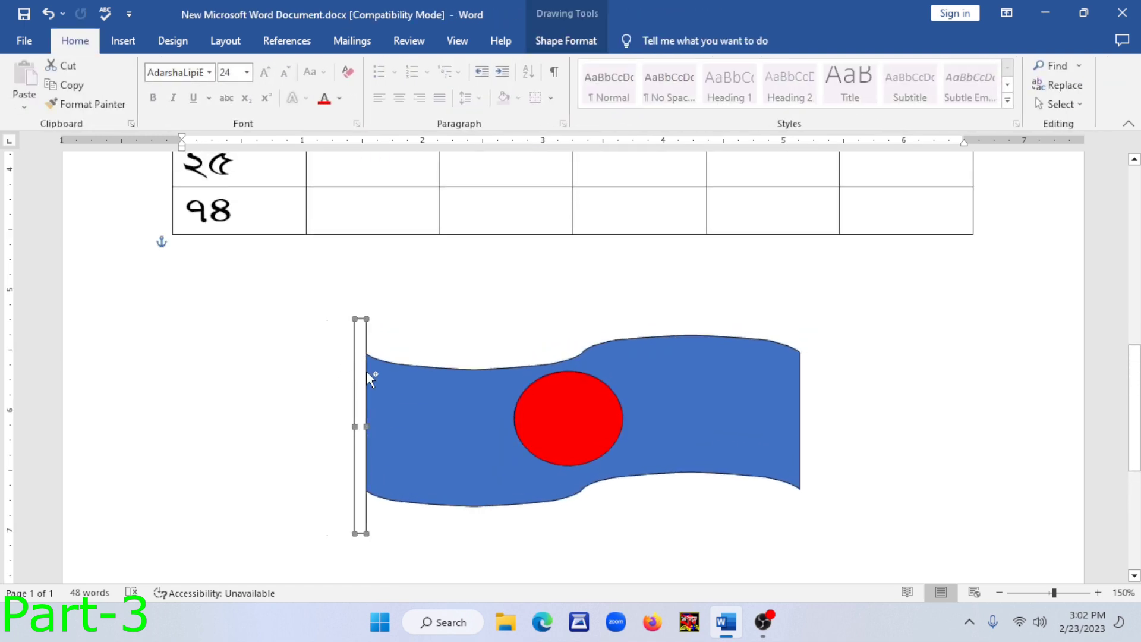
# Place a copy of the narrow rectangle directly below the original to lengthen the flagpole
pyautogui.moveTo(376, 432); pyautogui.dragTo(367, 542)
pyautogui.scroll(-5, 395, 434)
pyautogui.moveTo(362, 311); pyautogui.dragTo(359, 388)
pyautogui.scroll(3, 370, 350)
pyautogui.scroll(-3, 285, 446)
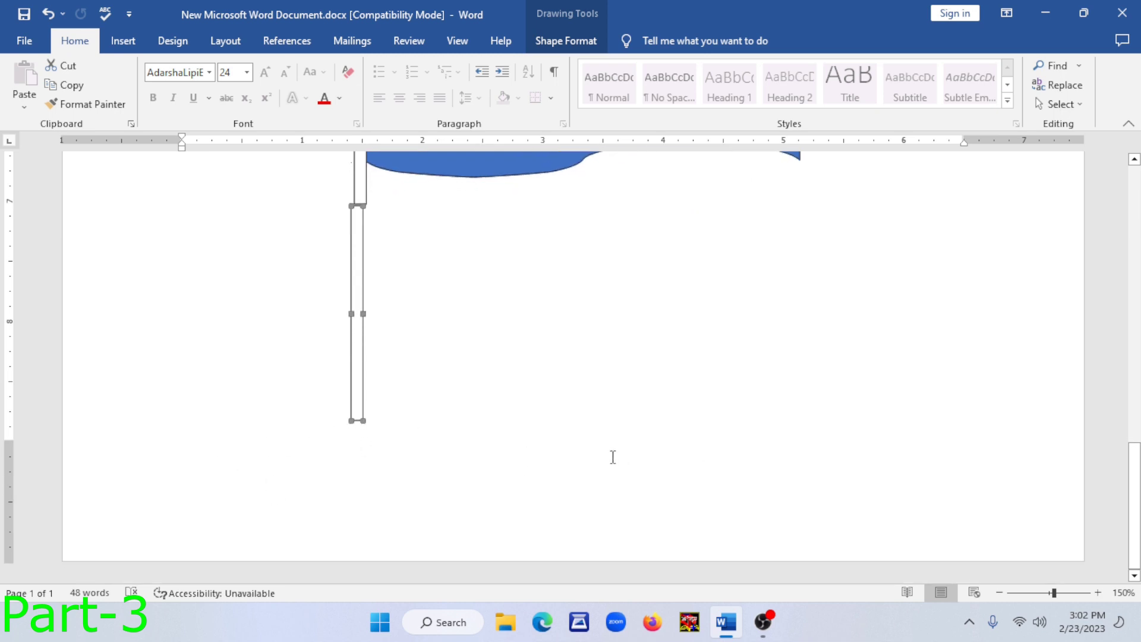
pyautogui.scroll(6, 613, 457)
# Delete all the flag's shapes below the table: the blue wavy shape, the red oval and both narrow rectangles
pyautogui.click(455, 438)
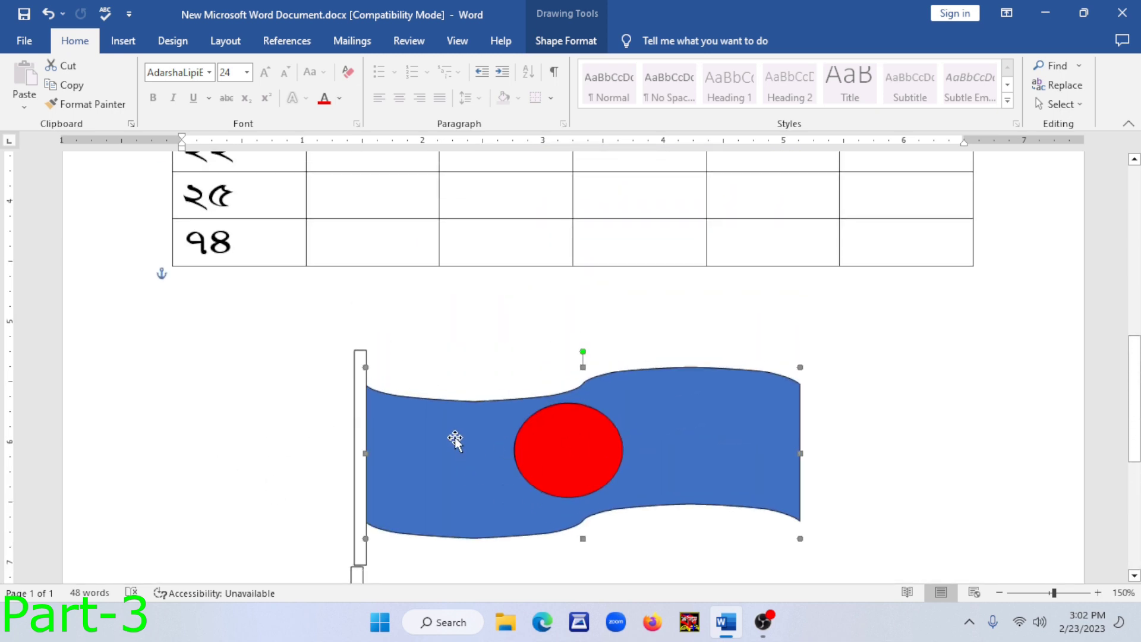
pyautogui.press('Delete')
pyautogui.click(579, 436)
pyautogui.press('Delete')
pyautogui.click(355, 392)
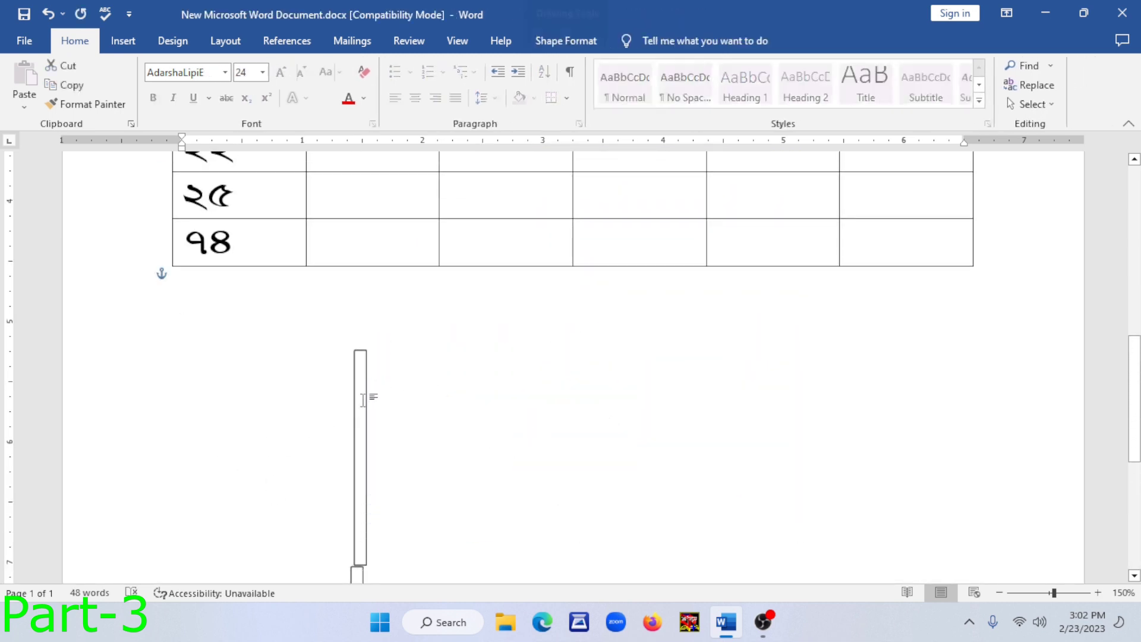
pyautogui.press('Delete')
pyautogui.scroll(-4, 392, 463)
pyautogui.click(359, 437)
pyautogui.press('Delete')
pyautogui.scroll(4, 464, 404)
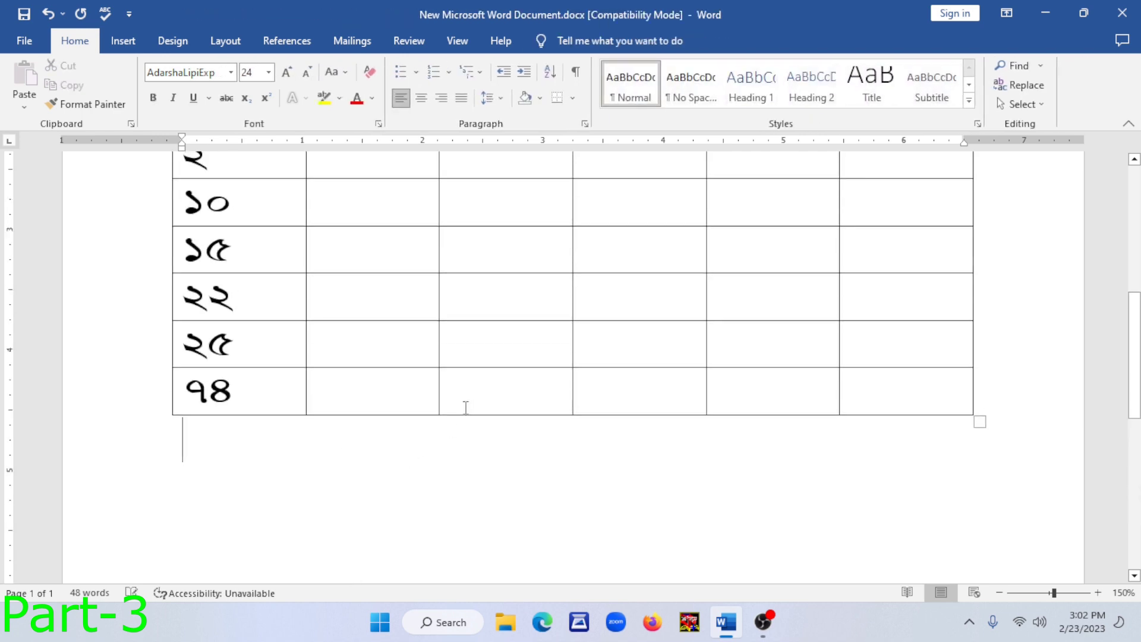
# Browse the available SmartArt graphic layouts from the list types down to the cycle types without inserting one
pyautogui.scroll(-1, 416, 413)
pyautogui.click(129, 47)
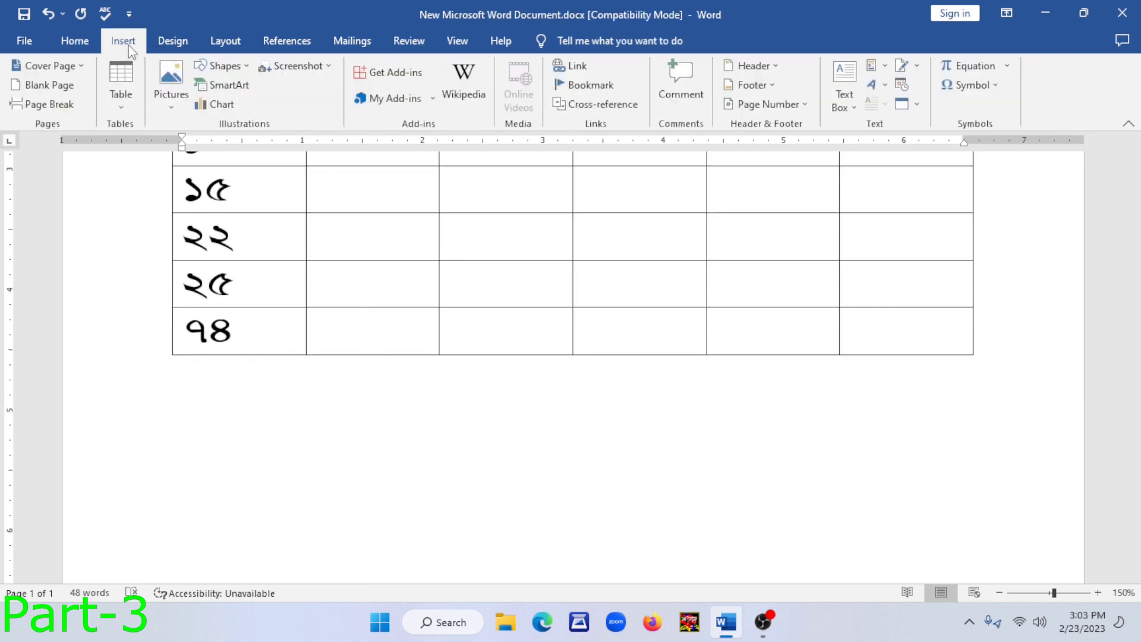
pyautogui.click(219, 79)
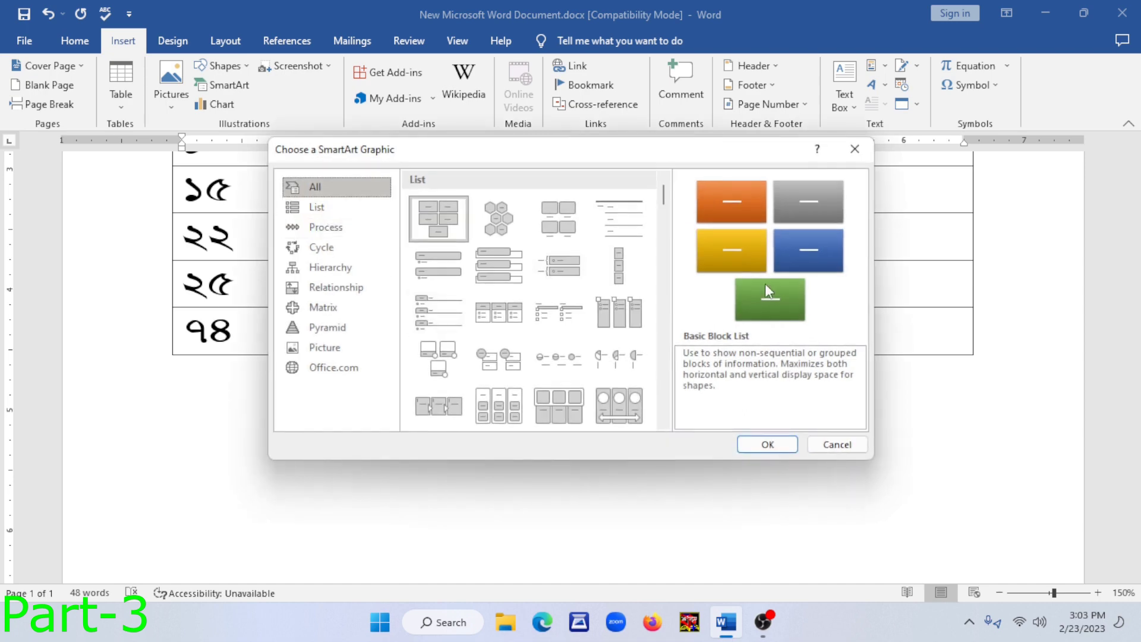
pyautogui.scroll(-6, 613, 265)
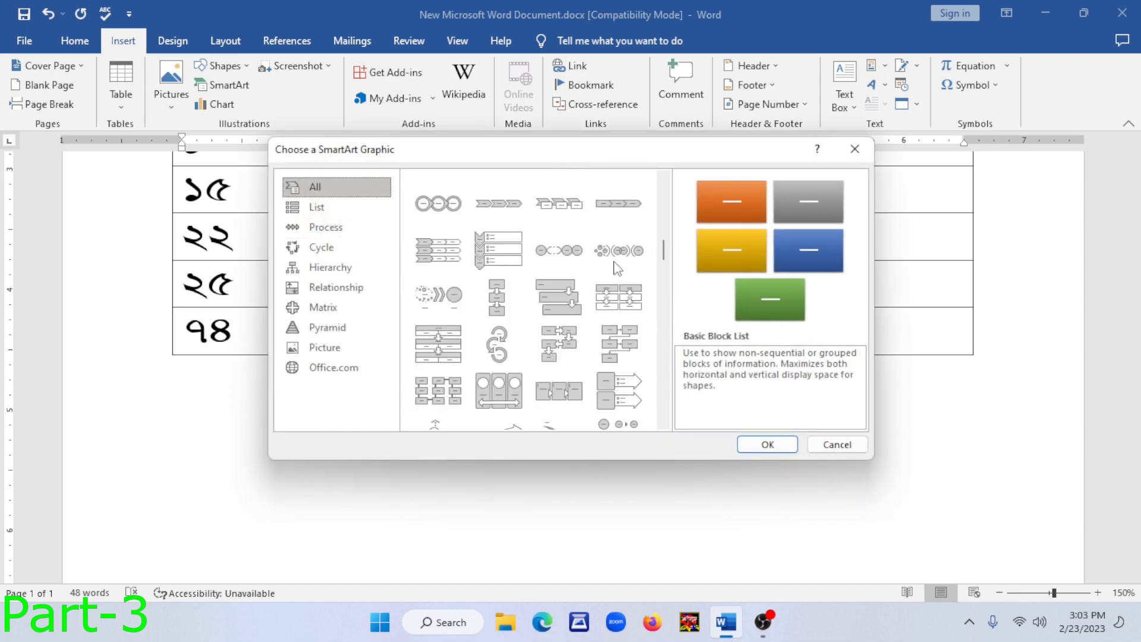
pyautogui.scroll(-4, 616, 267)
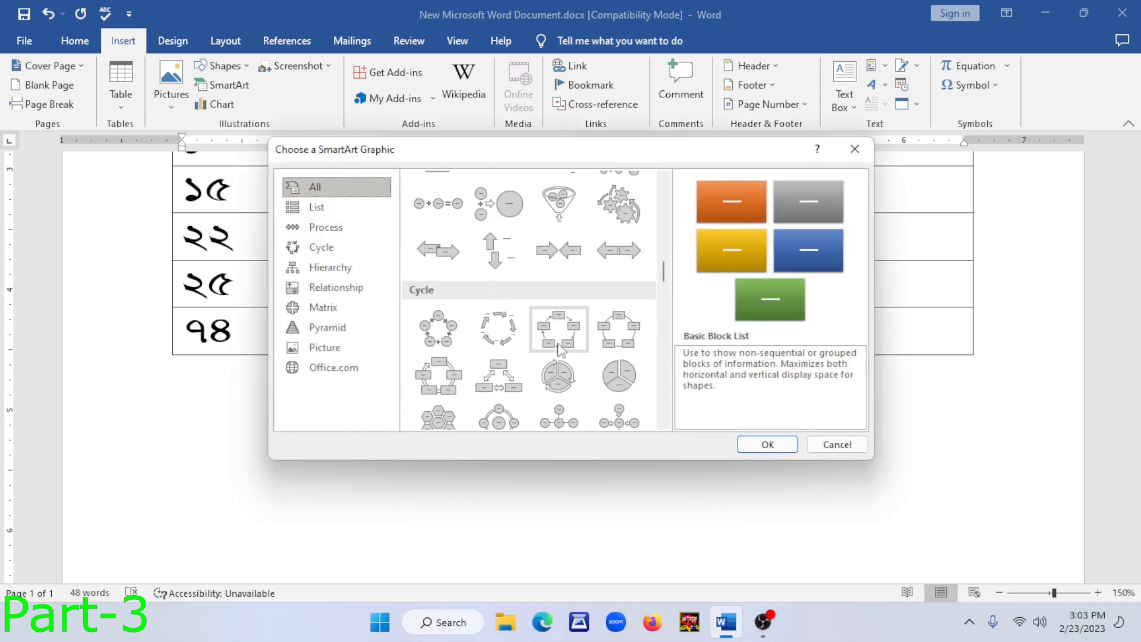
pyautogui.click(856, 450)
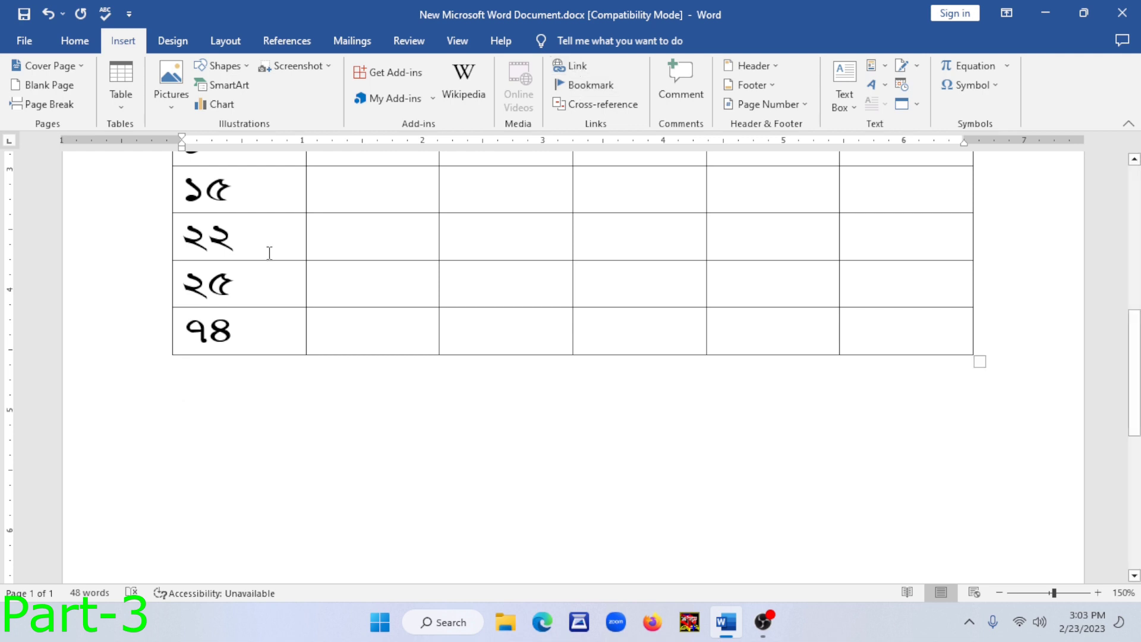
# Hyperlink the word আমার in the paragraph's last line to facebook.com/mansuritshop and try following the link
pyautogui.scroll(1, 268, 252)
pyautogui.scroll(2, 378, 205)
pyautogui.click(362, 270)
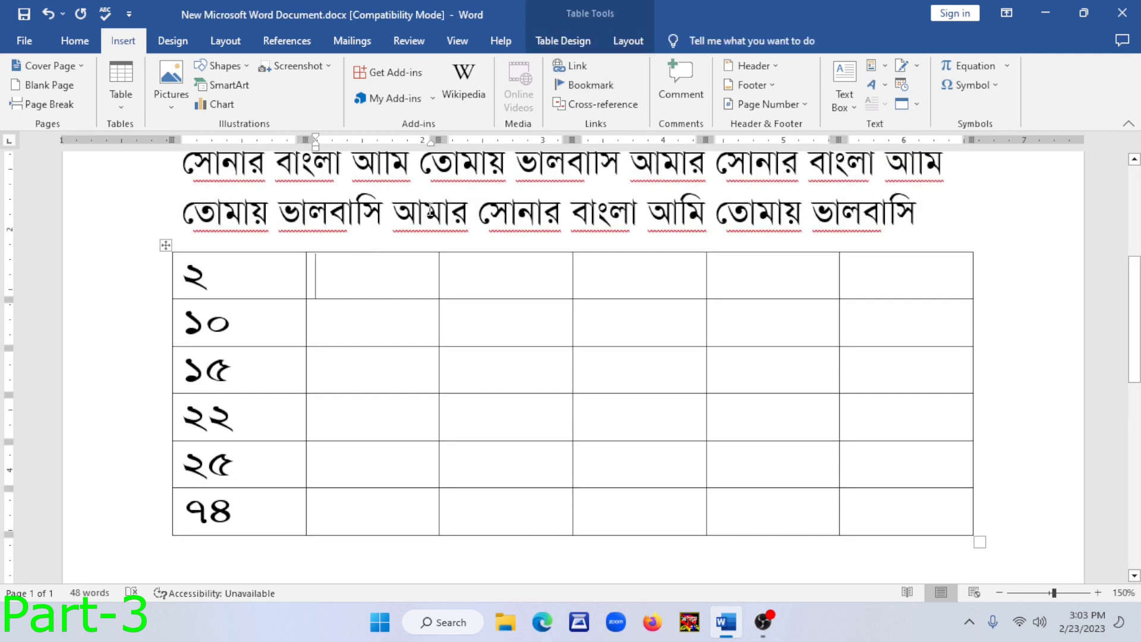
pyautogui.moveTo(476, 208); pyautogui.dragTo(393, 209)
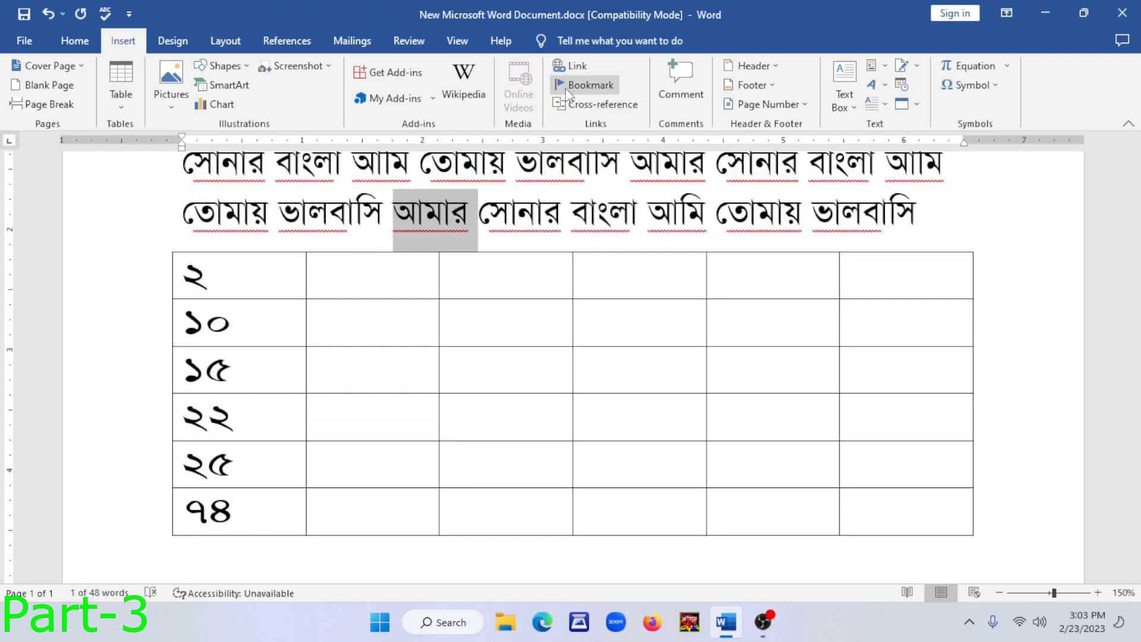
pyautogui.click(572, 66)
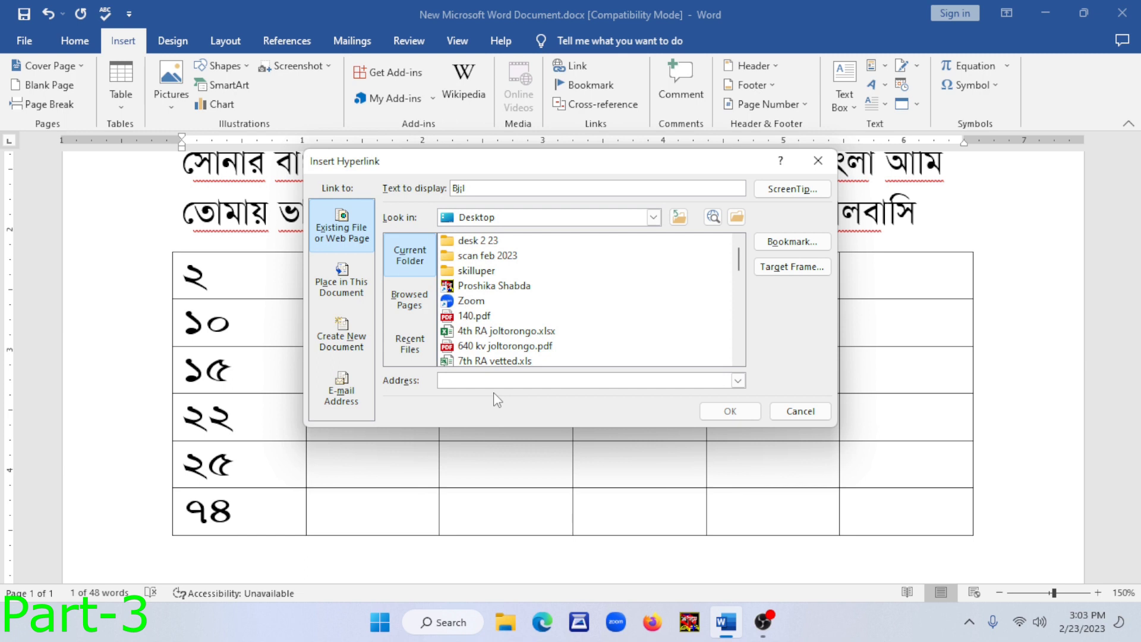
pyautogui.write('faceboo')
pyautogui.write('k.com/mansuritshop')
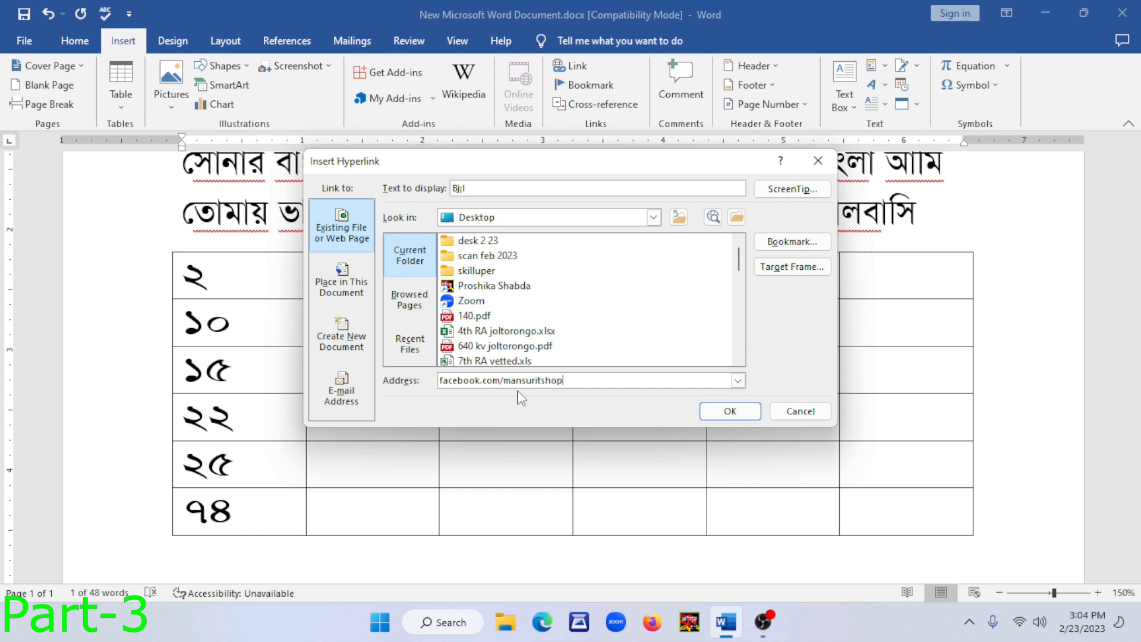
pyautogui.click(734, 412)
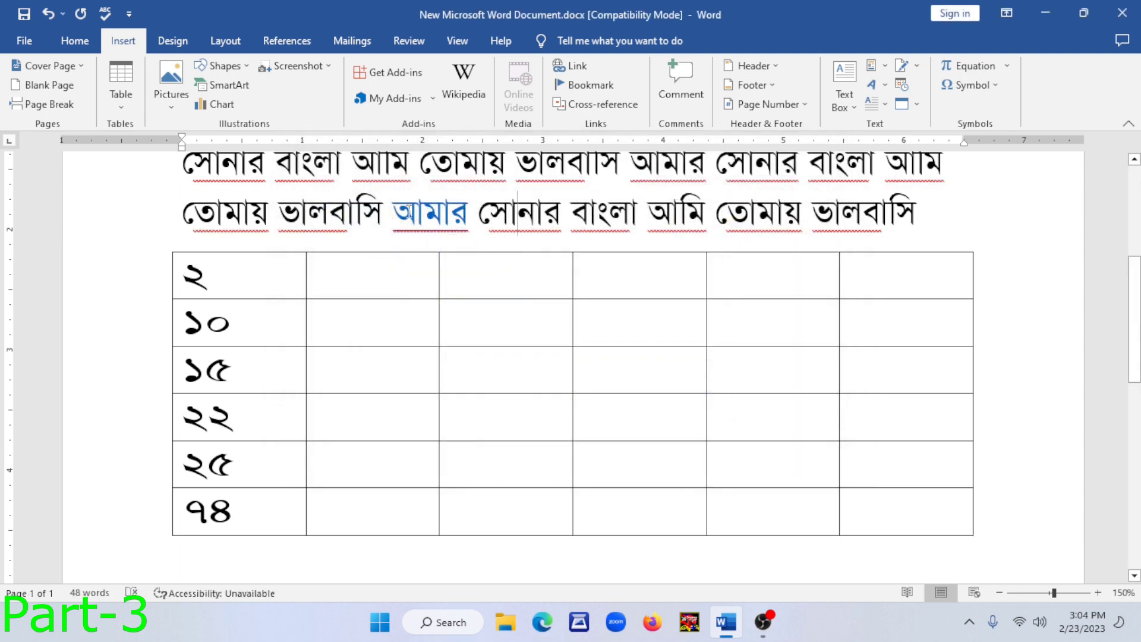
pyautogui.keyDown('ctrl'); pyautogui.click(427, 215); pyautogui.keyUp('ctrl')
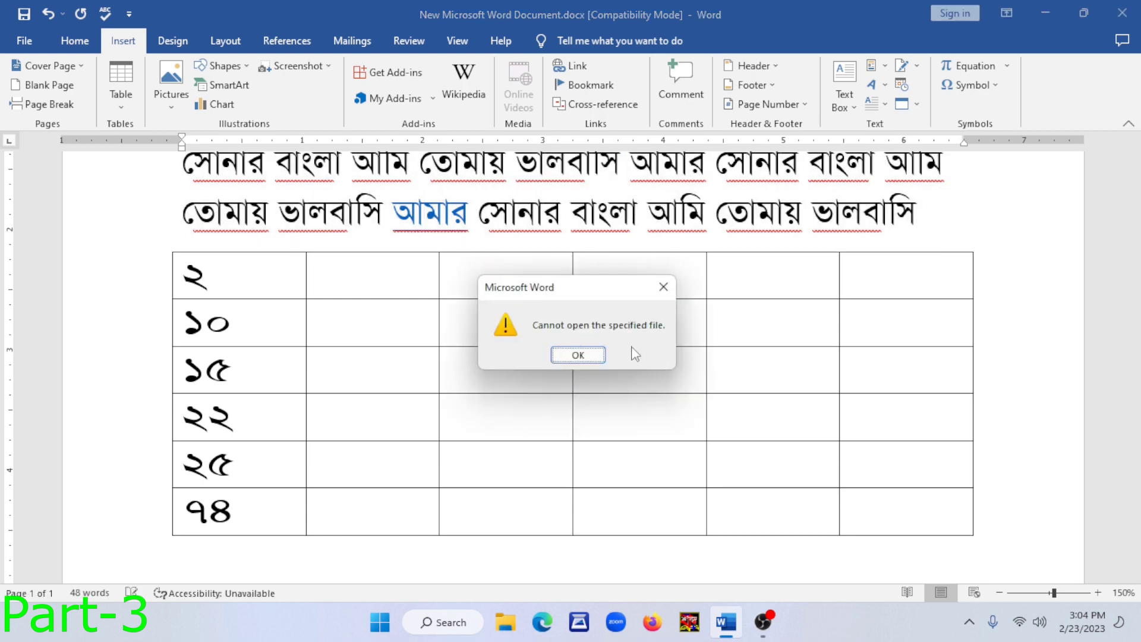
pyautogui.click(663, 287)
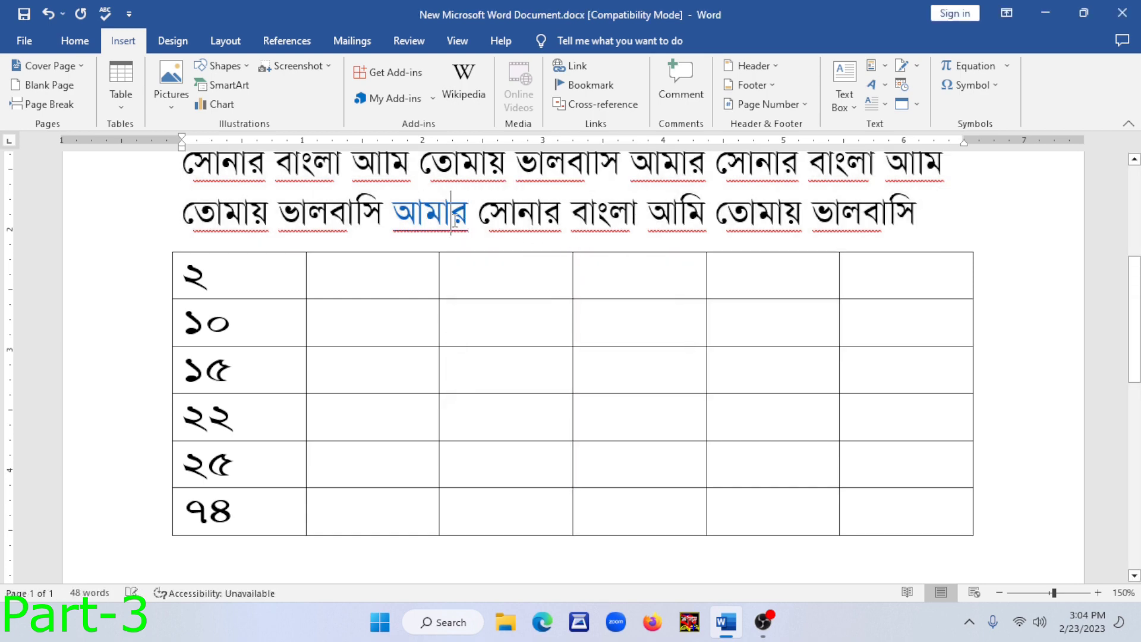
# Attach a comment to the hyperlinked word আমার and undo the insertion
pyautogui.click(426, 217)
pyautogui.click(681, 83)
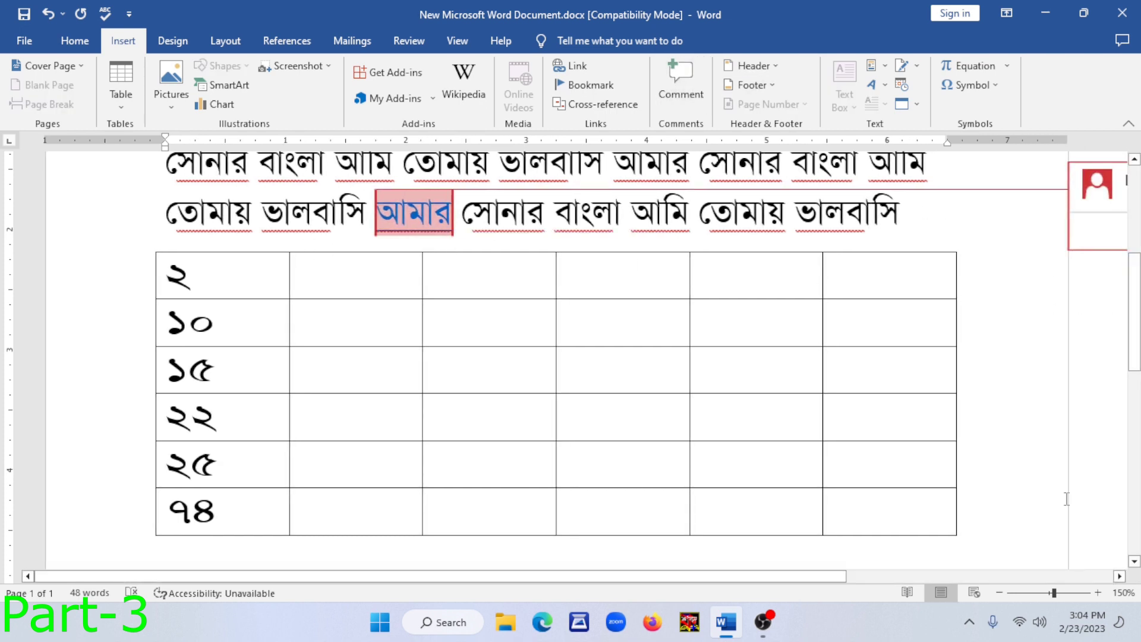
pyautogui.moveTo(824, 576)
pyautogui.mouseDown()
pyautogui.moveTo(1045, 581)
pyautogui.moveTo(827, 584)
pyautogui.mouseUp()
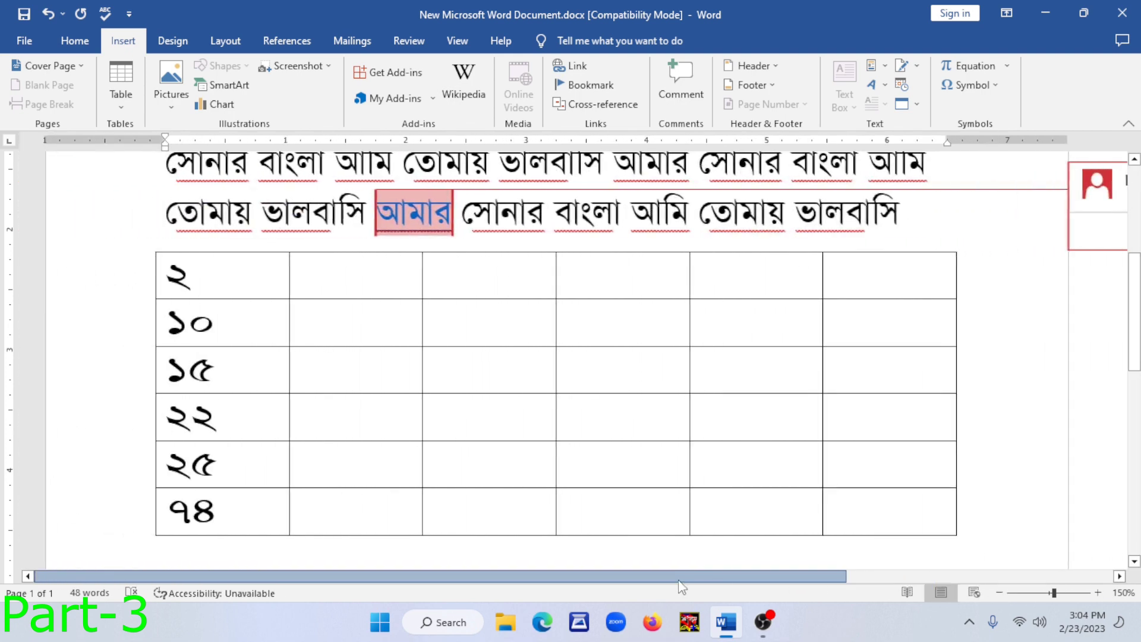
pyautogui.hotkey('ctrl', 'z')
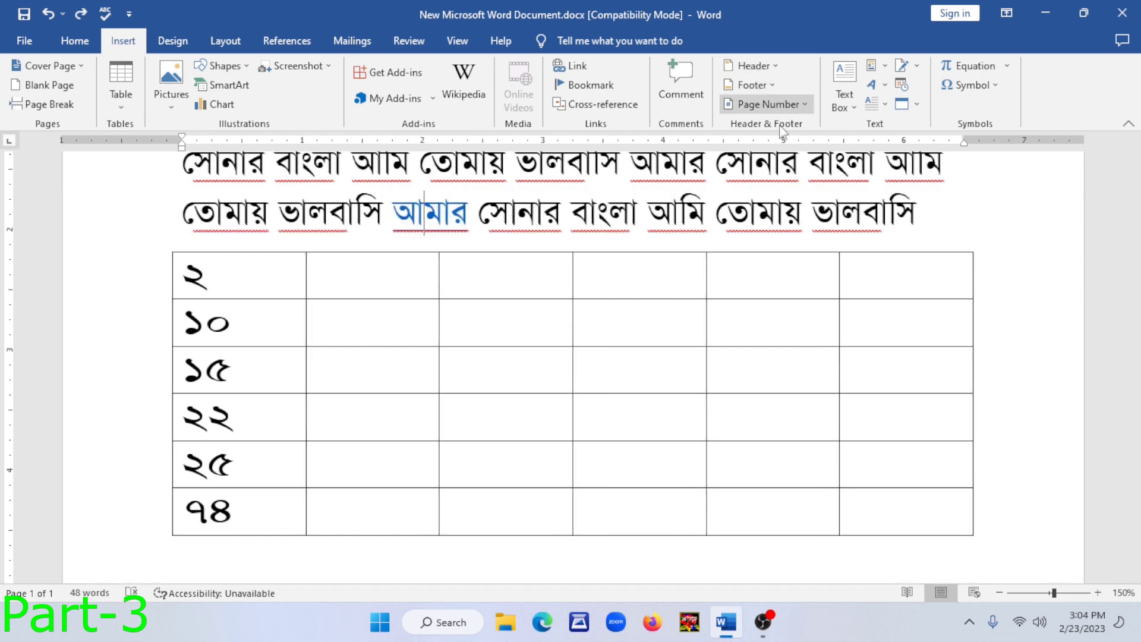
# Look through the built-in header designs without applying any of them
pyautogui.scroll(2, 741, 257)
pyautogui.scroll(4, 741, 256)
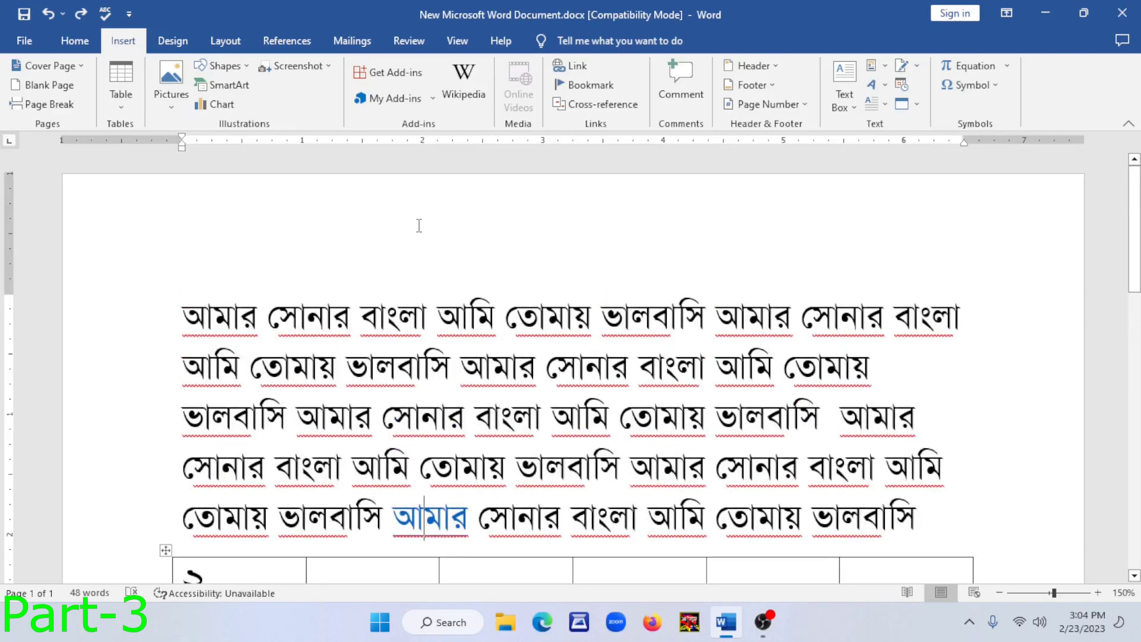
pyautogui.click(774, 70)
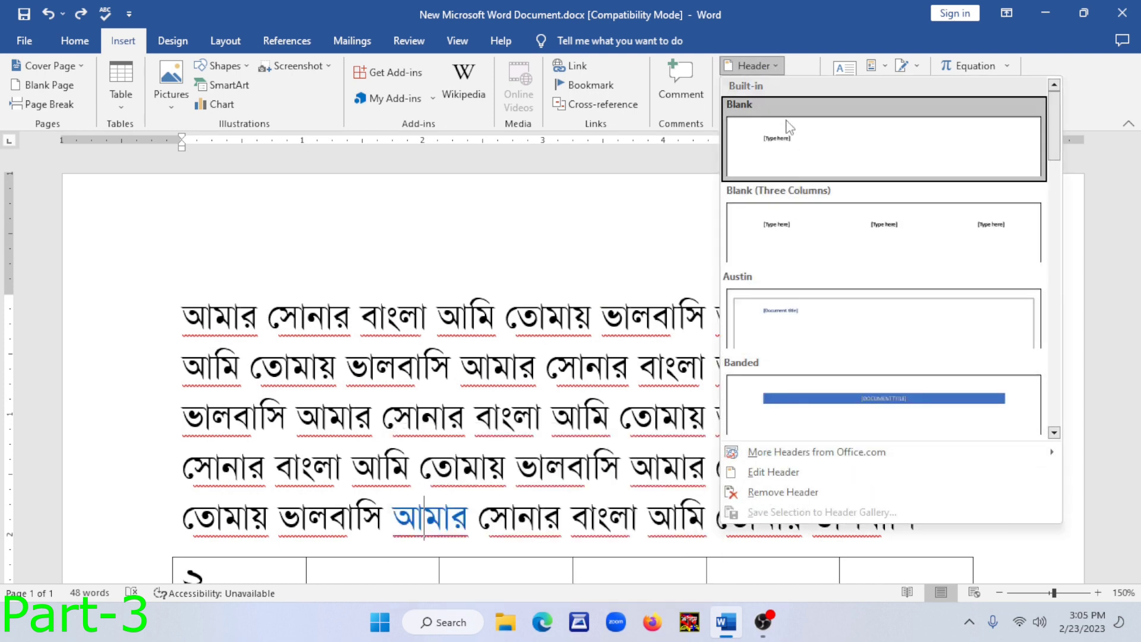
pyautogui.click(539, 214)
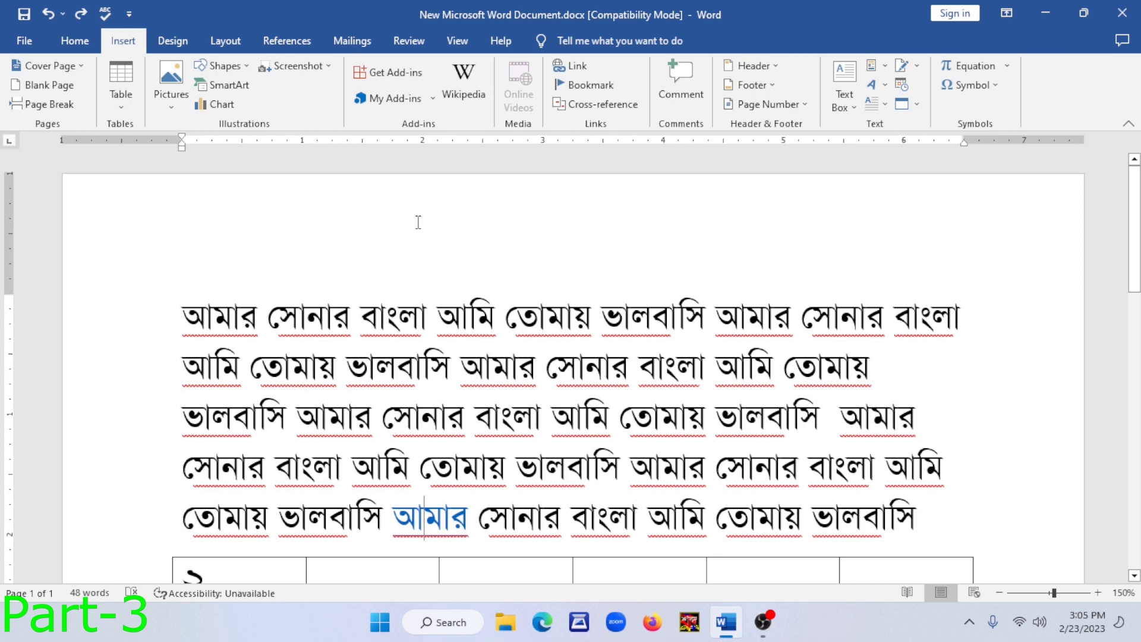
# Enter the text rrrrrrrr in the page header and return to the document body
pyautogui.click(453, 201)
pyautogui.doubleClick(452, 200)
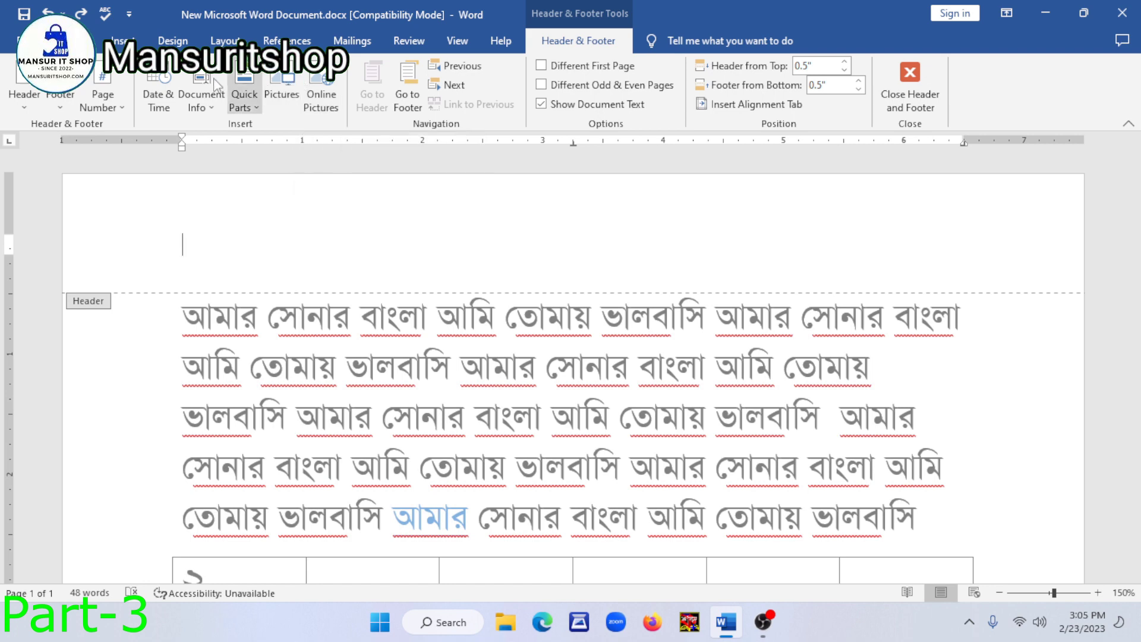
pyautogui.click(27, 102)
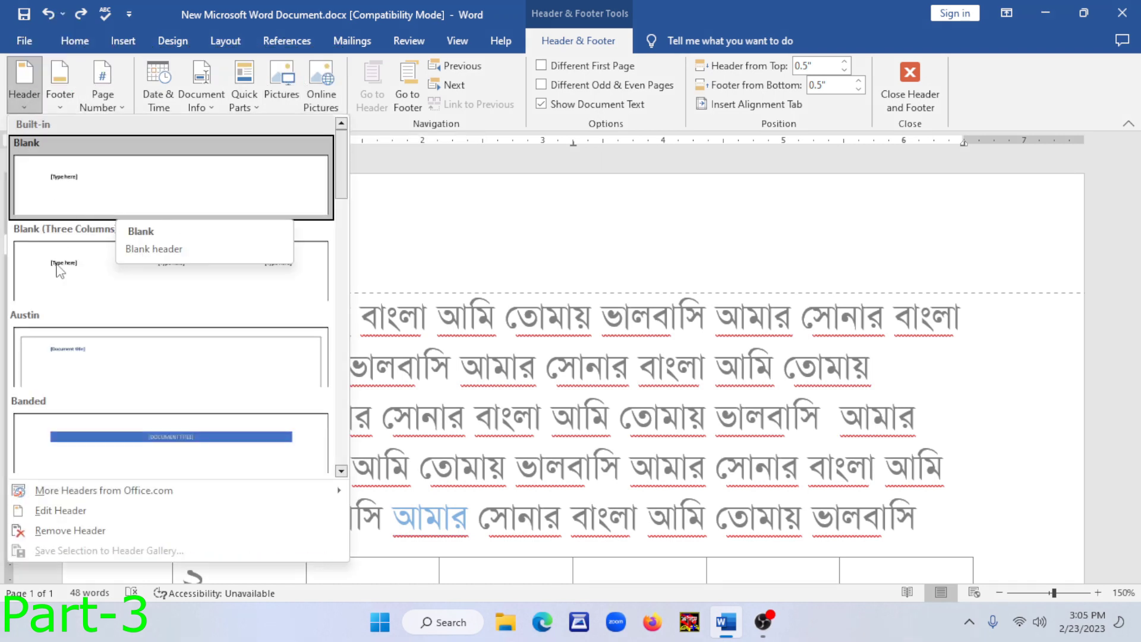
pyautogui.click(419, 209)
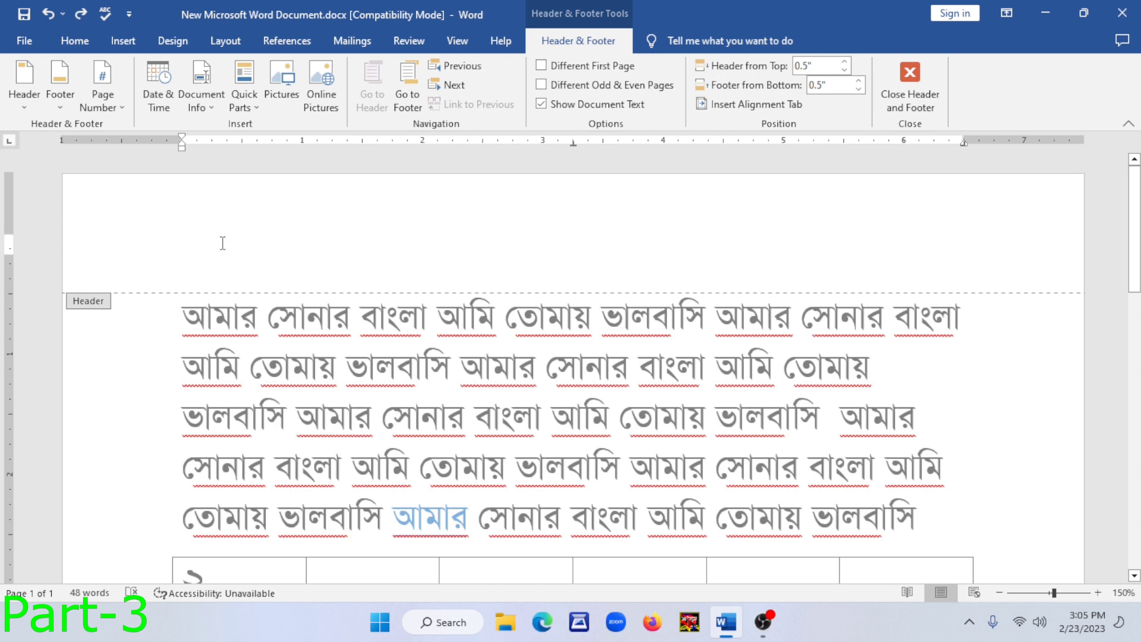
pyautogui.write('rrrrrrrr')
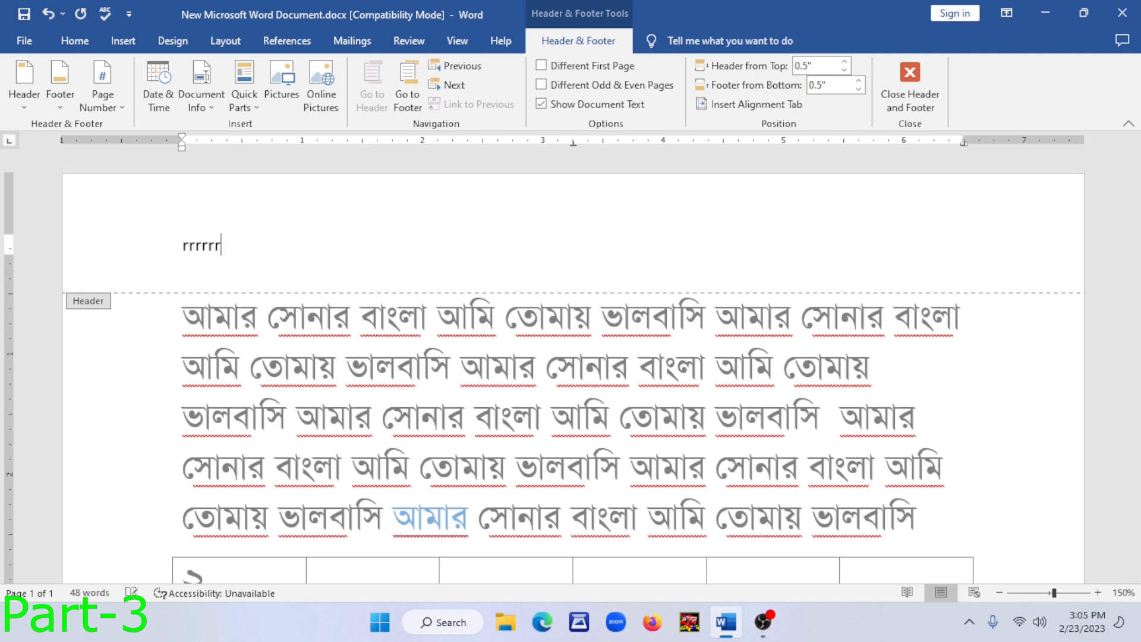
pyautogui.doubleClick(277, 374)
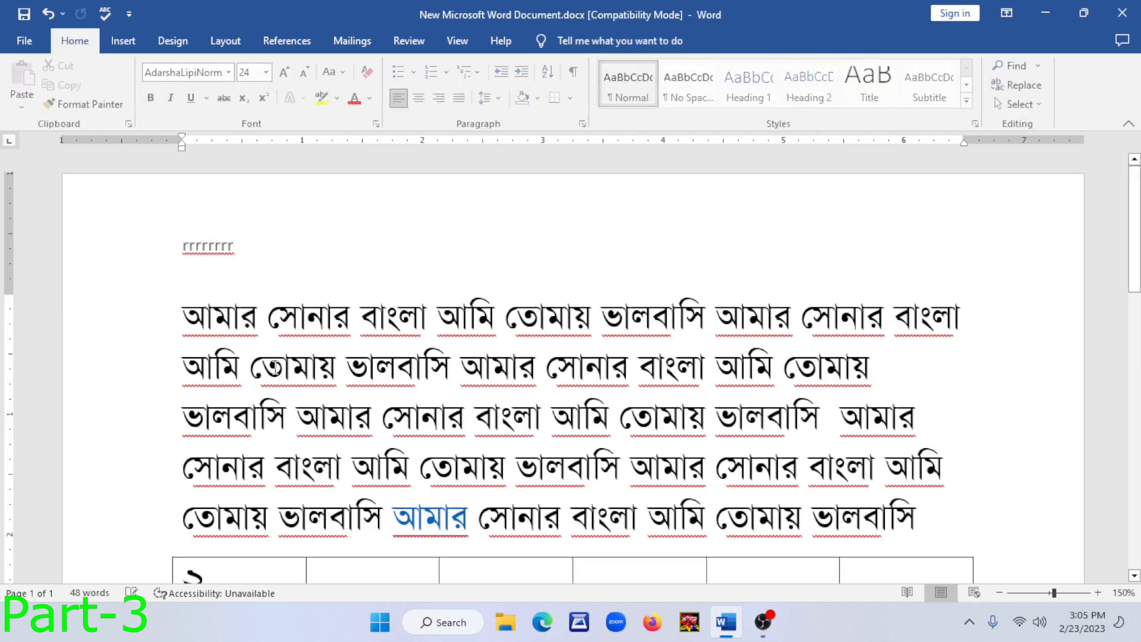
# Centre the rrrrrrrr text in the page header and return to the document body
pyautogui.doubleClick(222, 246)
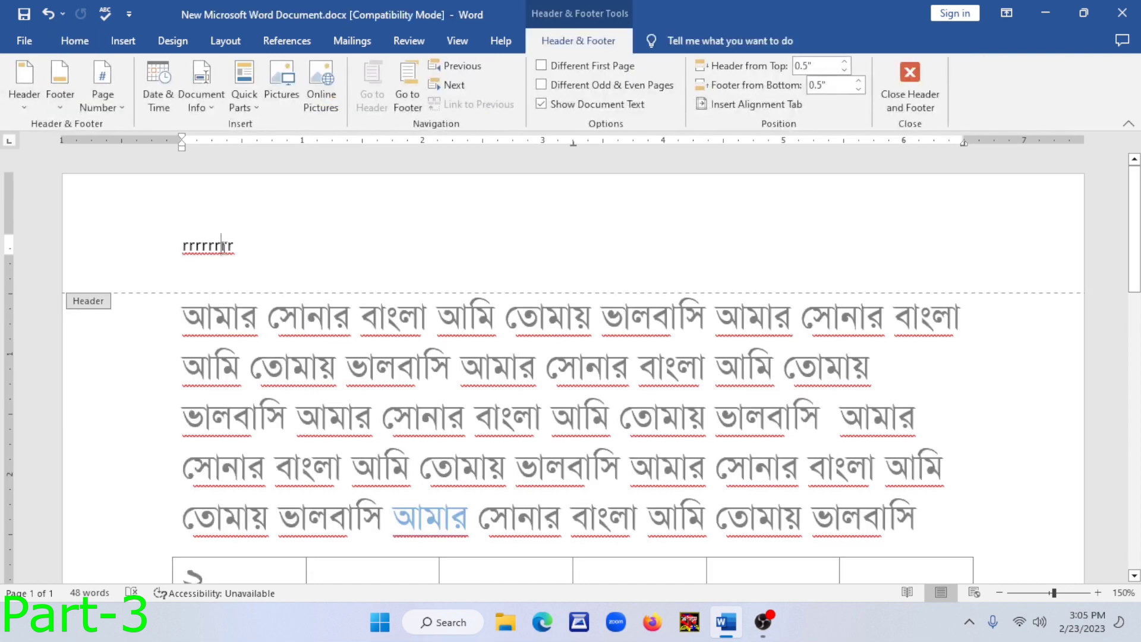
pyautogui.hotkey('ctrl', 'e')
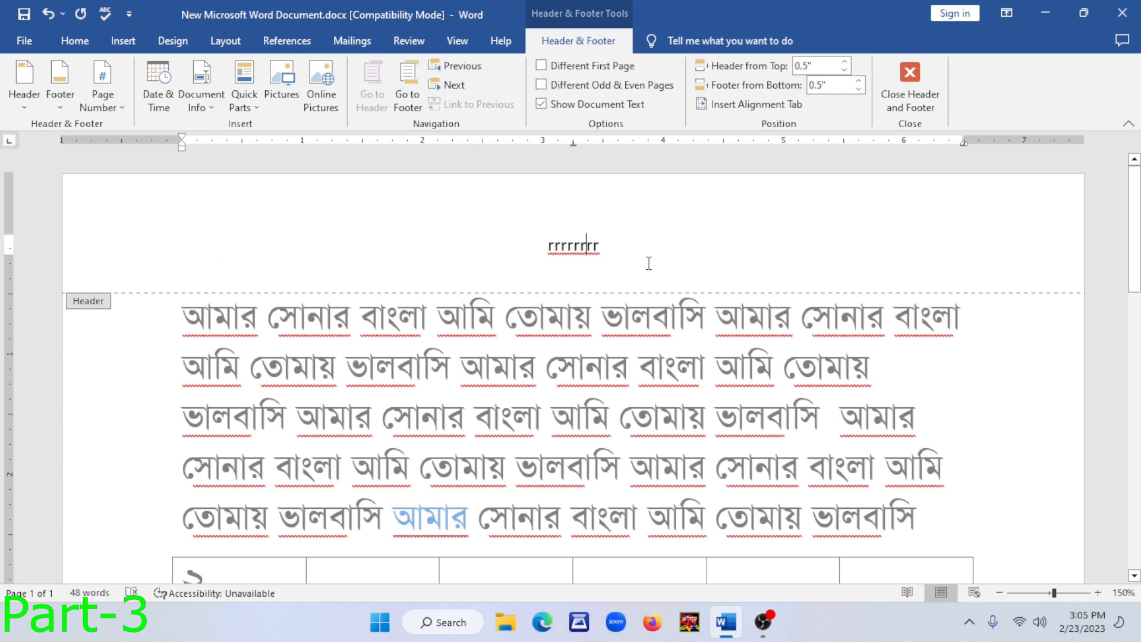
pyautogui.doubleClick(631, 326)
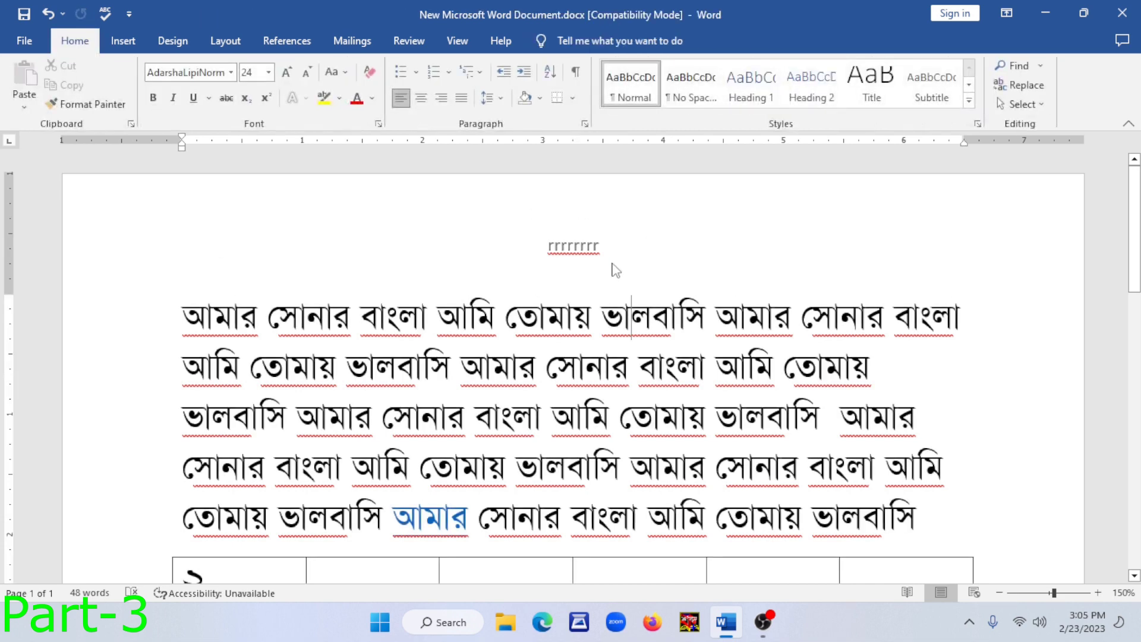
# Open the page footer for editing and look through the top-of-page number designs without applying one
pyautogui.scroll(-10, 617, 271)
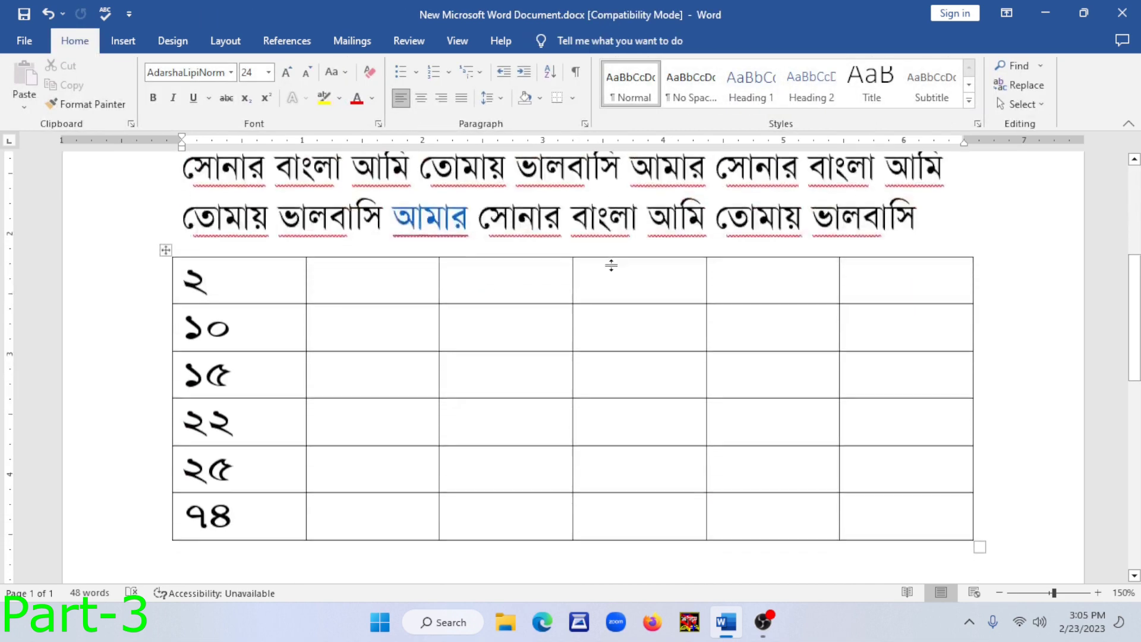
pyautogui.scroll(-3, 616, 268)
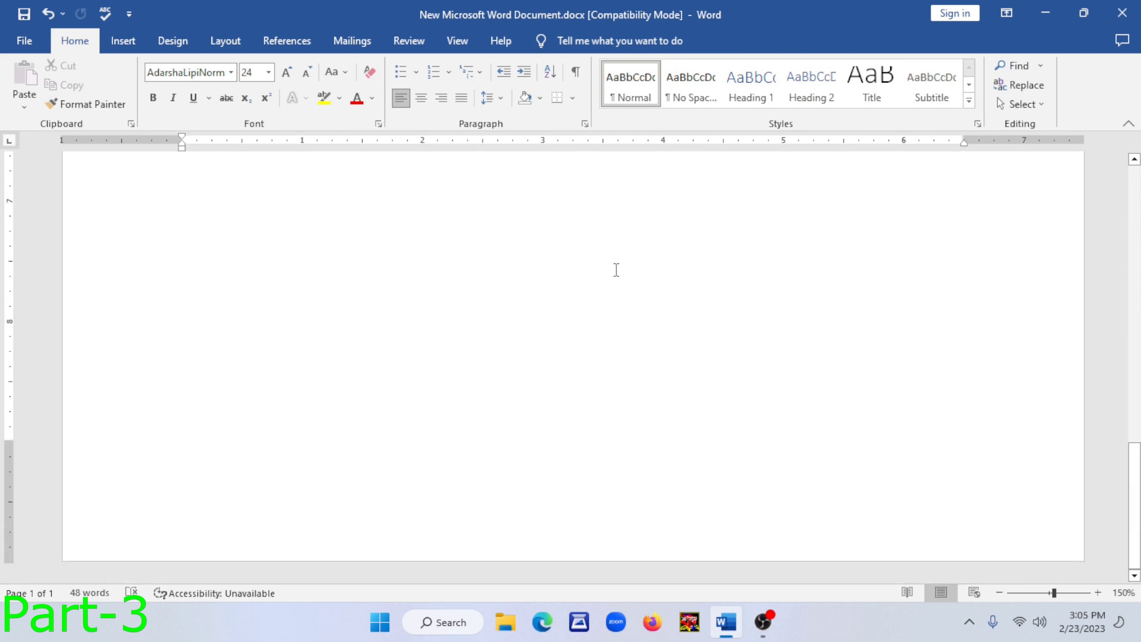
pyautogui.doubleClick(560, 544)
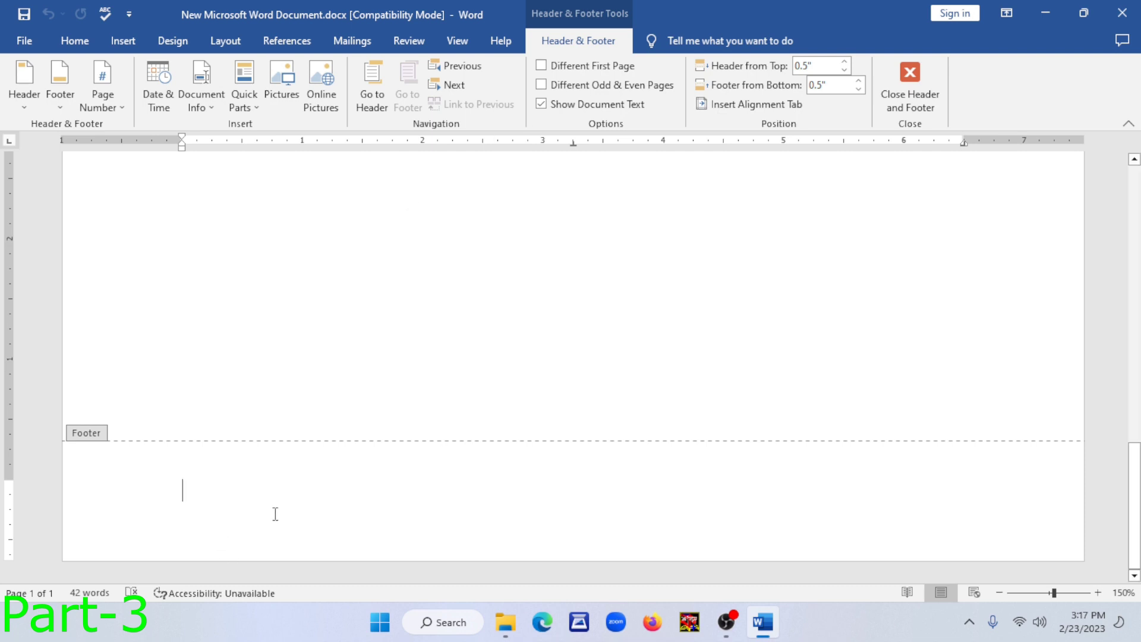
pyautogui.click(116, 100)
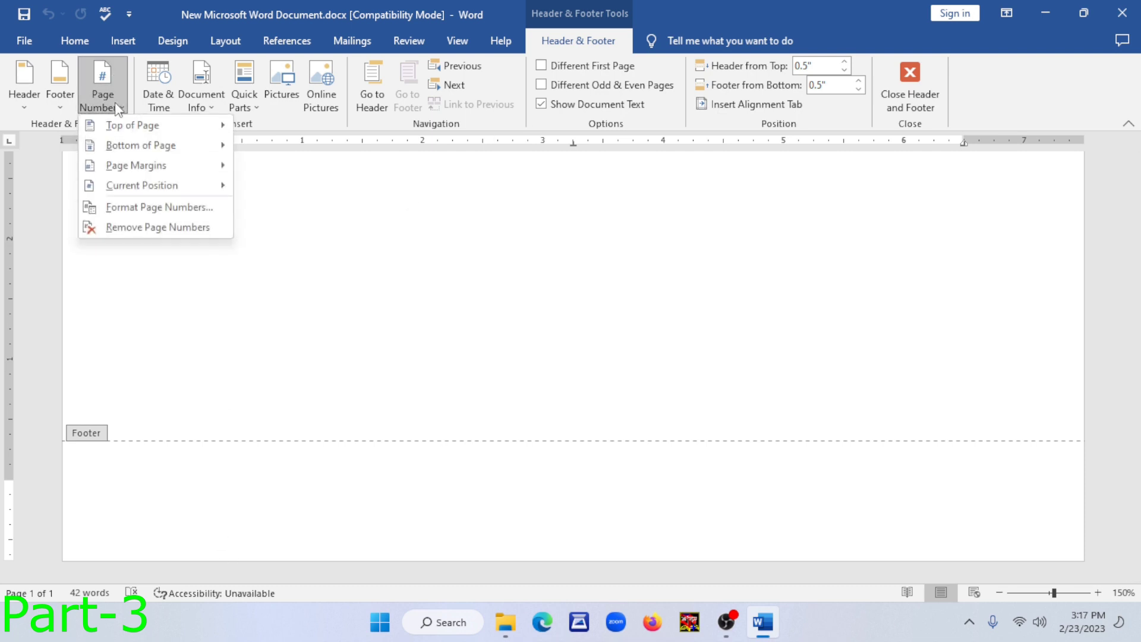
pyautogui.moveTo(178, 128)
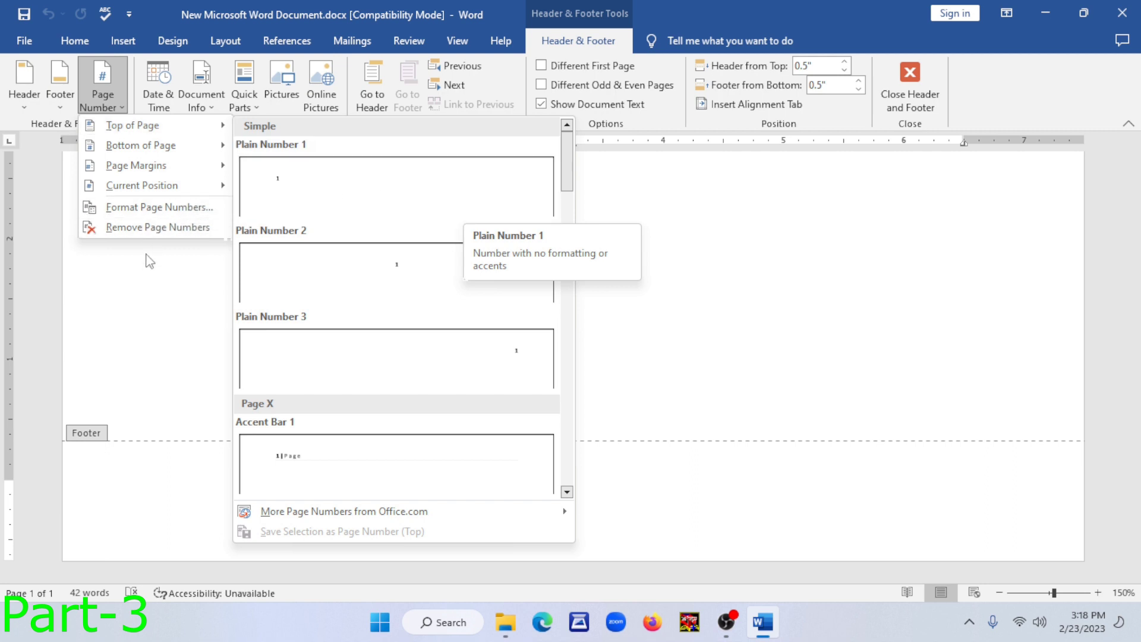
pyautogui.click(182, 472)
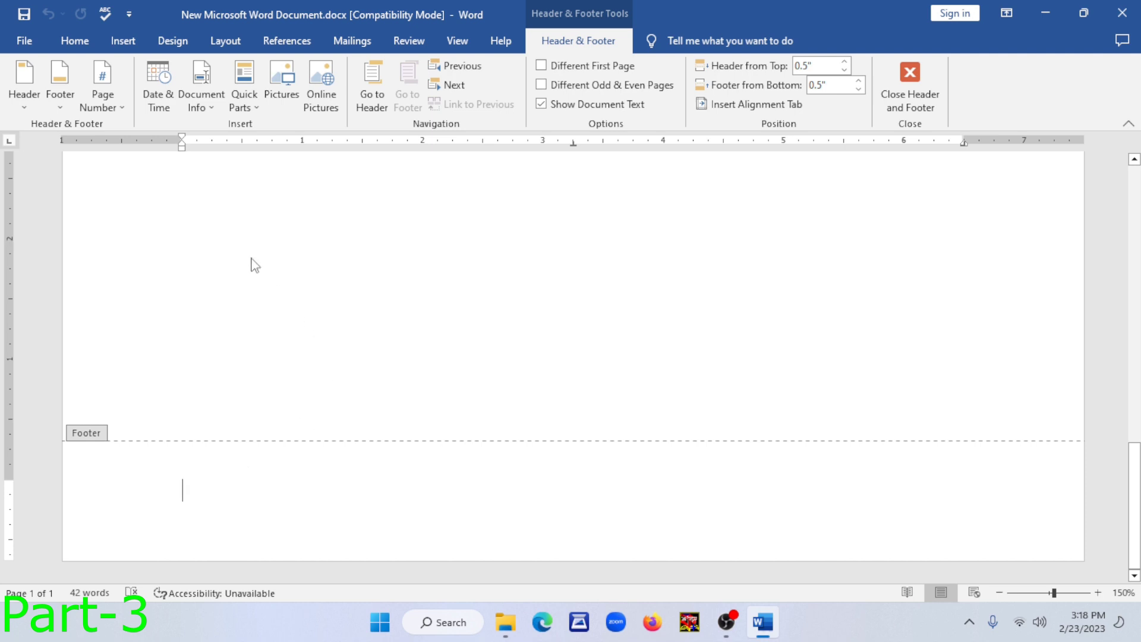
# Insert a FileName field in the footer with Lowercase format and the path added to the filename
pyautogui.click(248, 116)
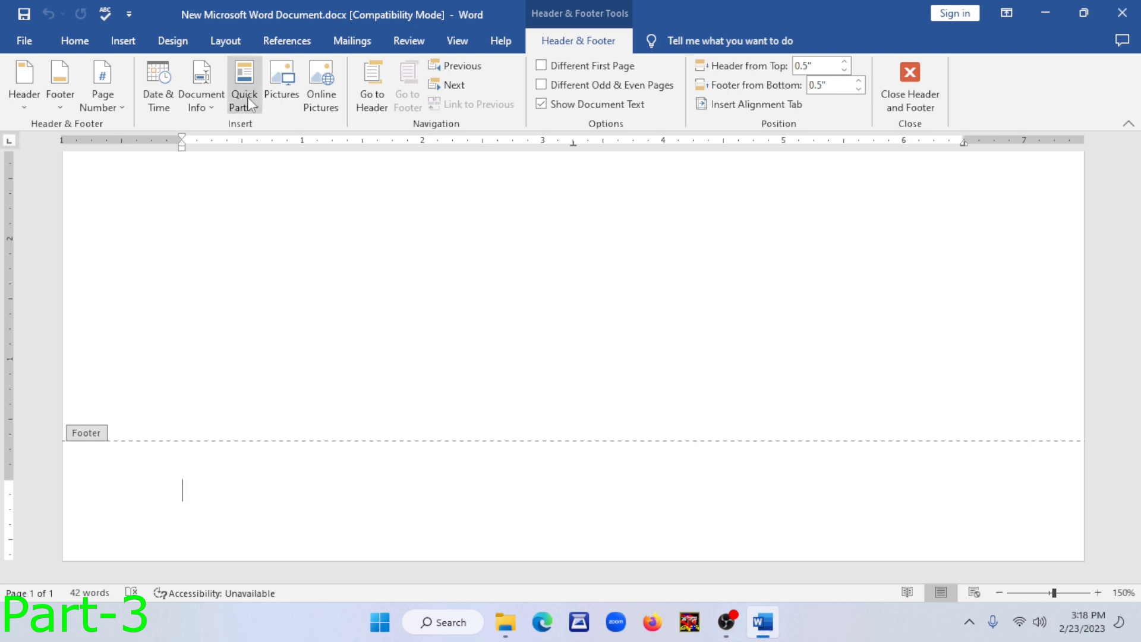
pyautogui.click(275, 168)
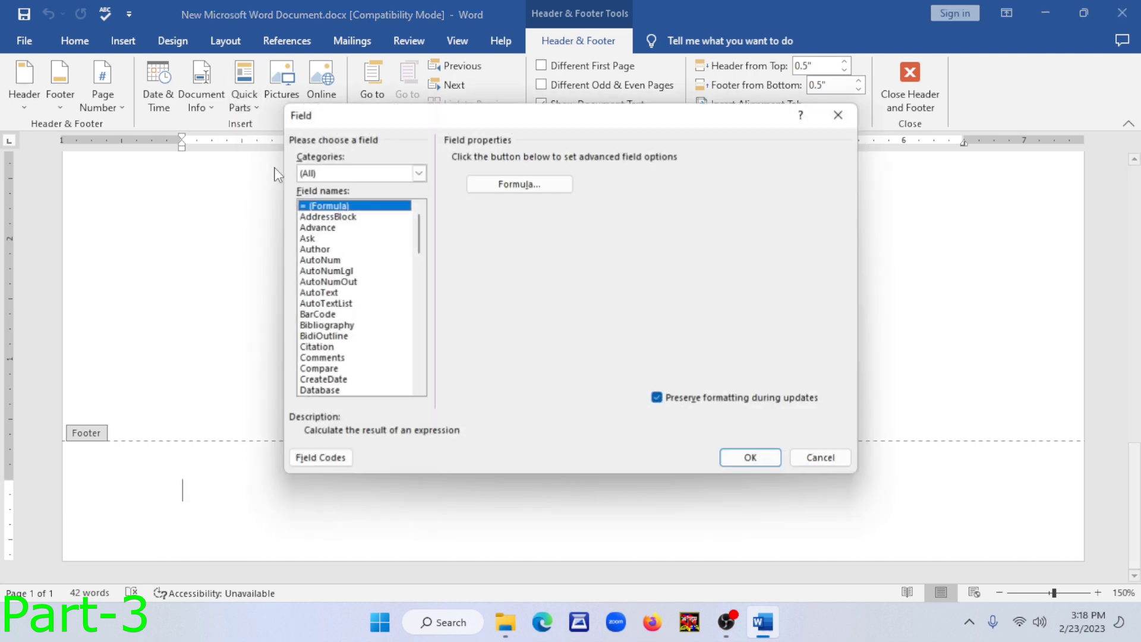
pyautogui.moveTo(420, 225); pyautogui.dragTo(426, 269)
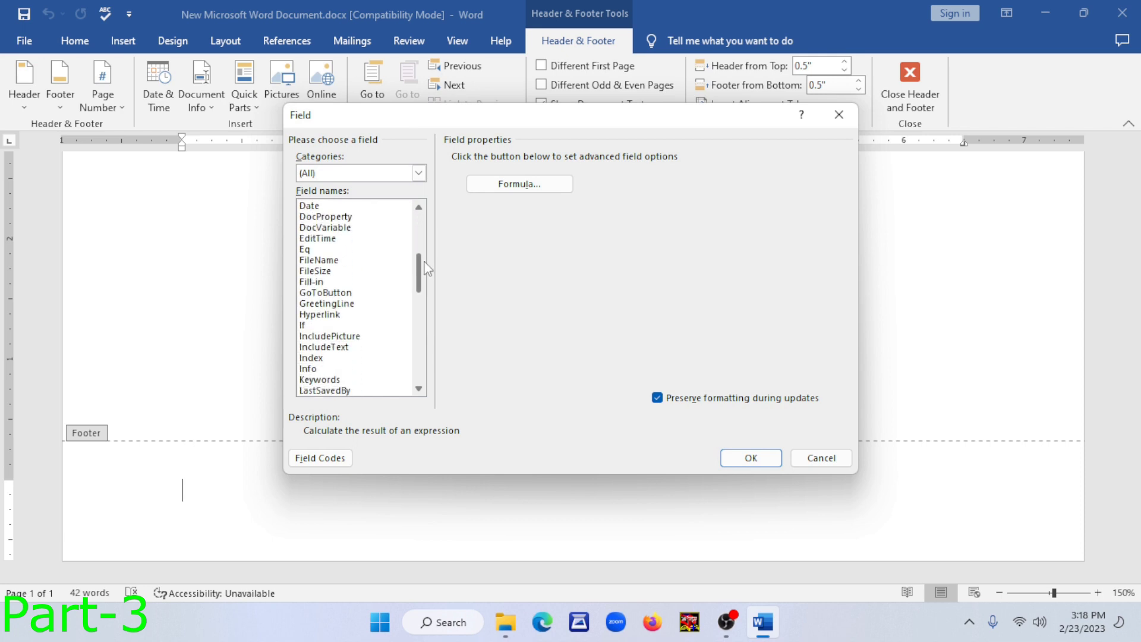
pyautogui.click(327, 262)
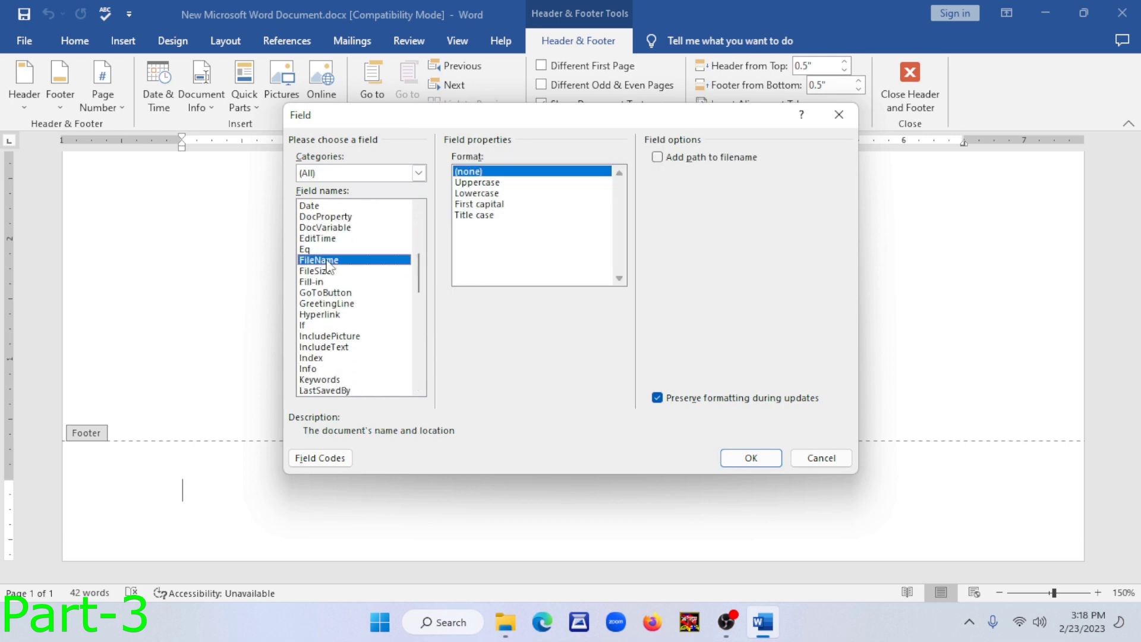
pyautogui.click(478, 182)
pyautogui.click(478, 192)
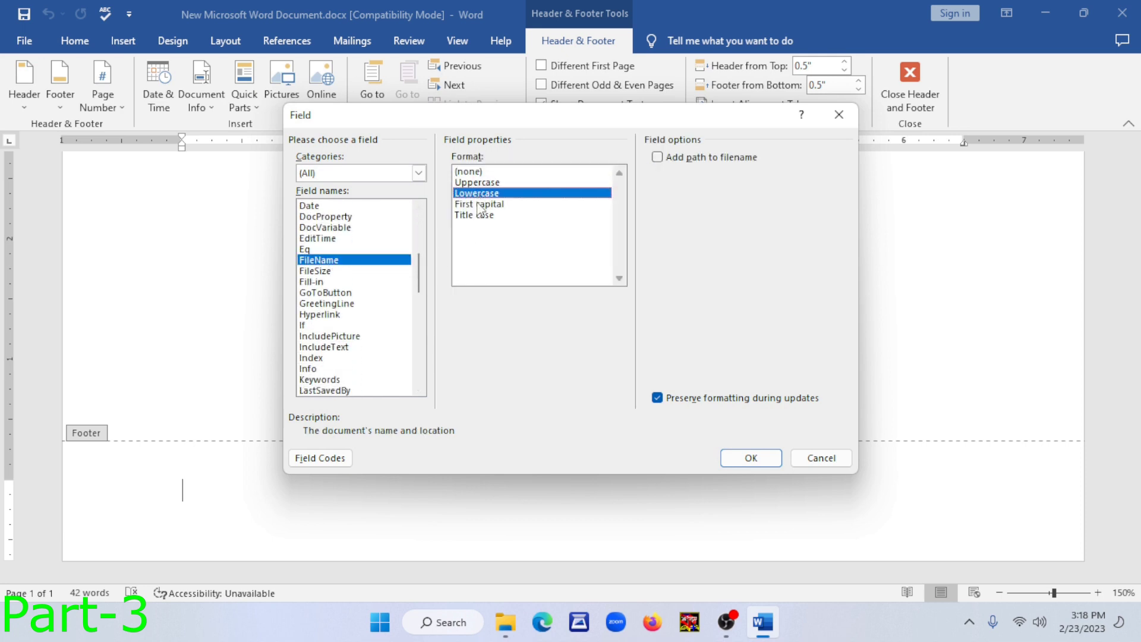
pyautogui.click(477, 202)
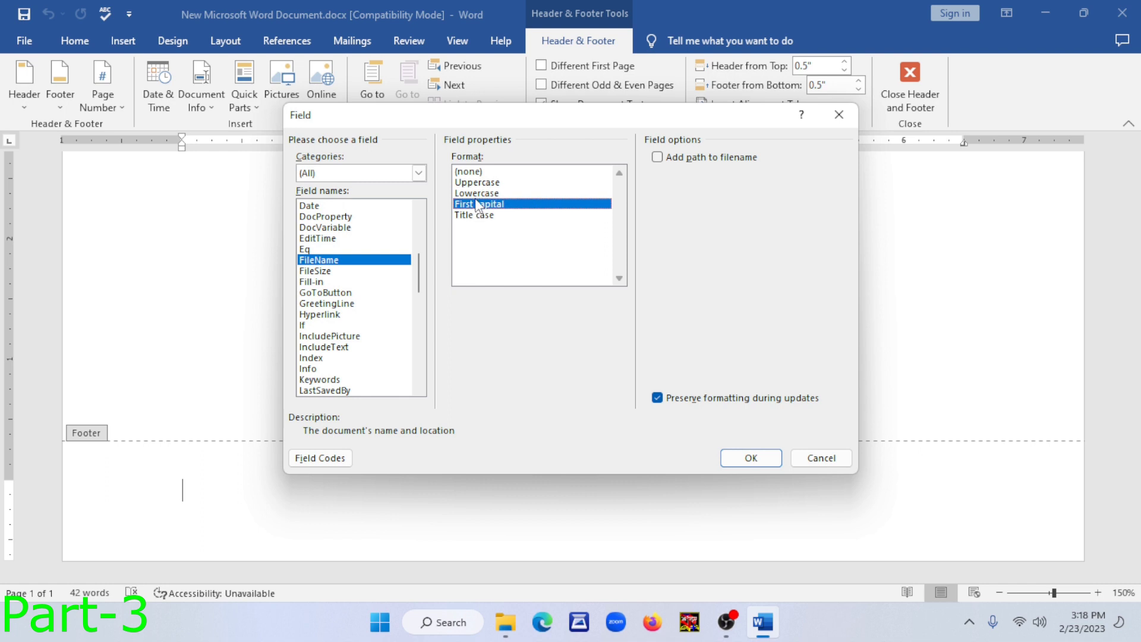
pyautogui.click(479, 194)
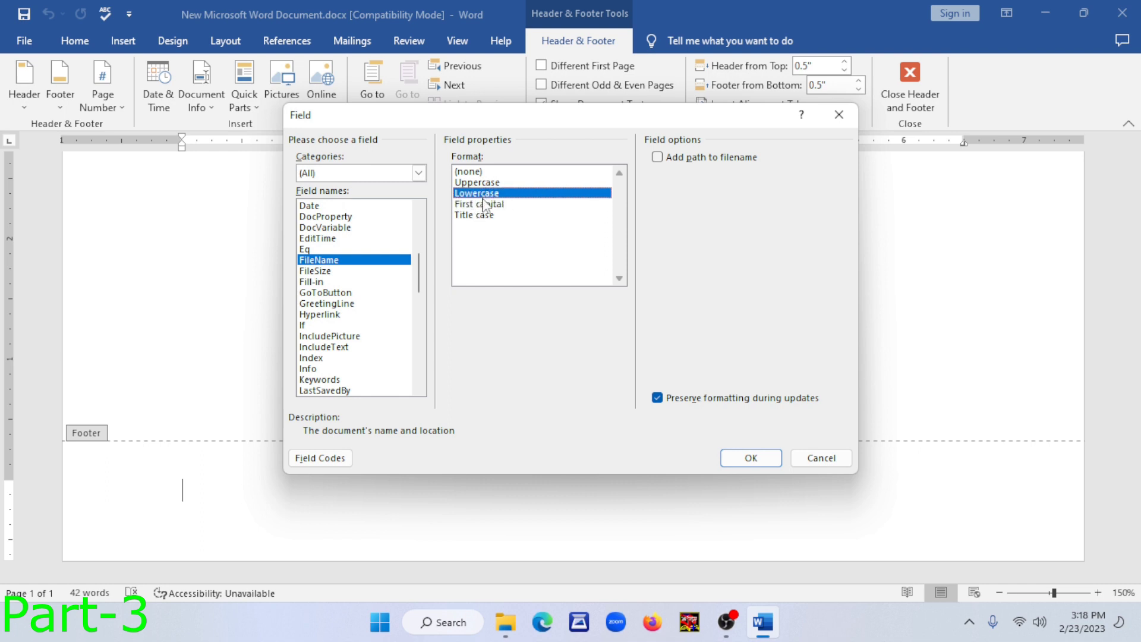
pyautogui.click(658, 158)
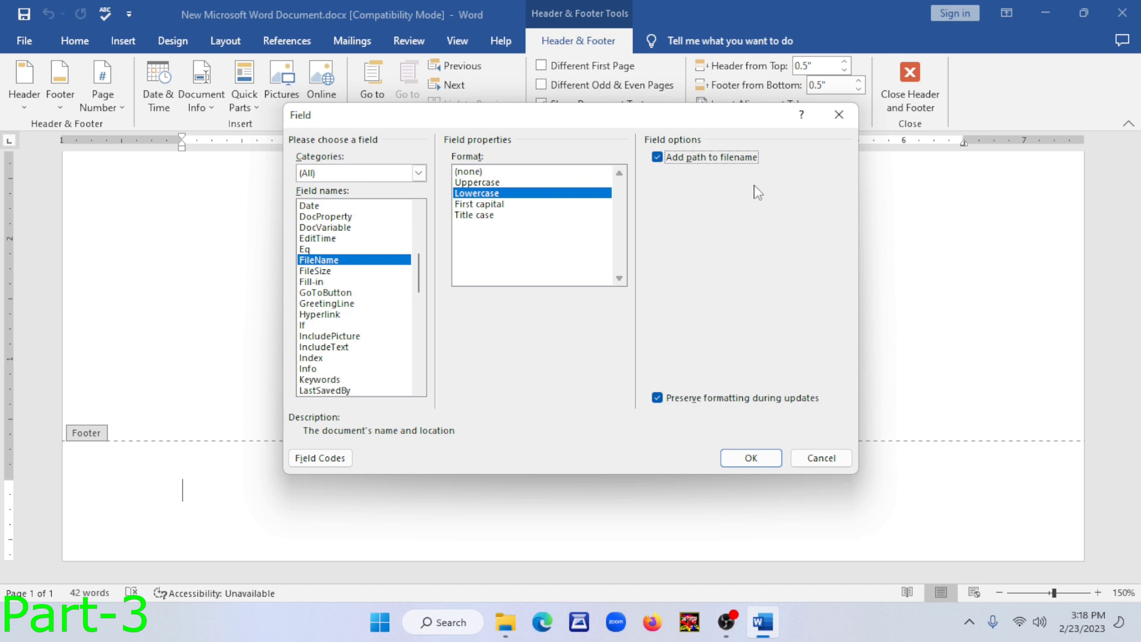
pyautogui.click(755, 458)
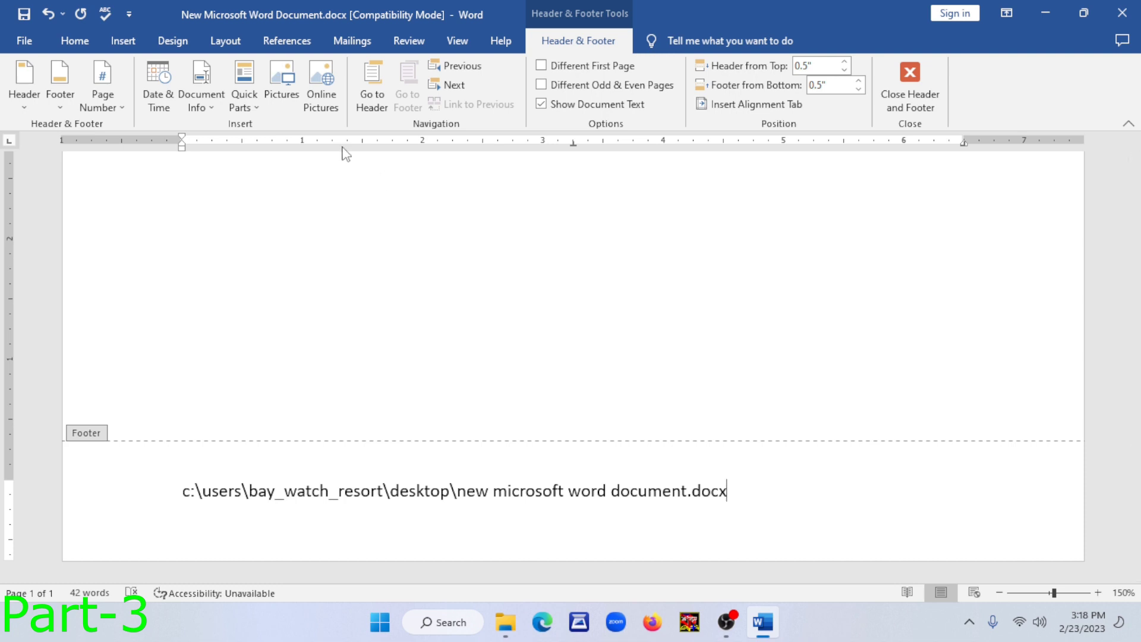
# Select the file path line in the footer and set the header's distance from the top to 0.7"
pyautogui.tripleClick(341, 499)
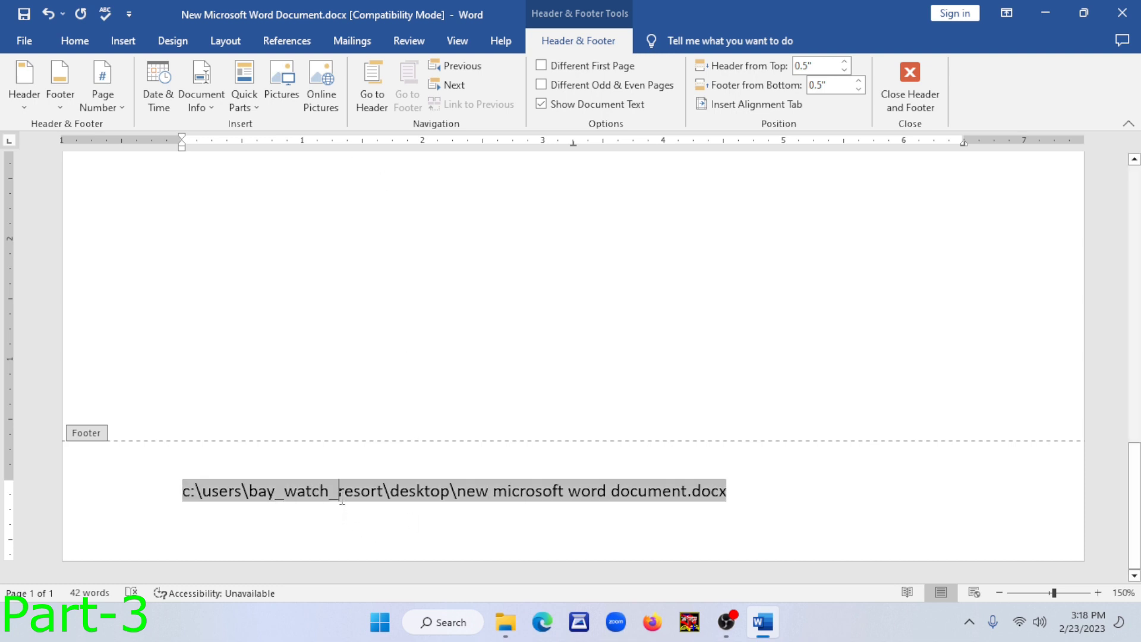
pyautogui.moveTo(740, 491); pyautogui.dragTo(77, 492)
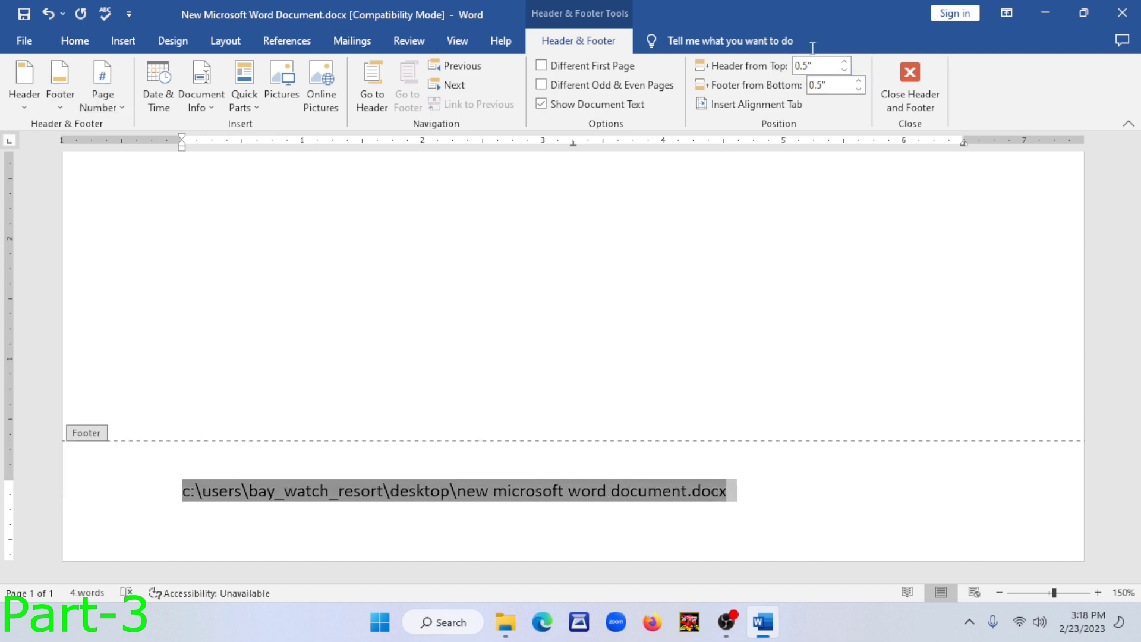
pyautogui.click(844, 62)
pyautogui.click(844, 62)
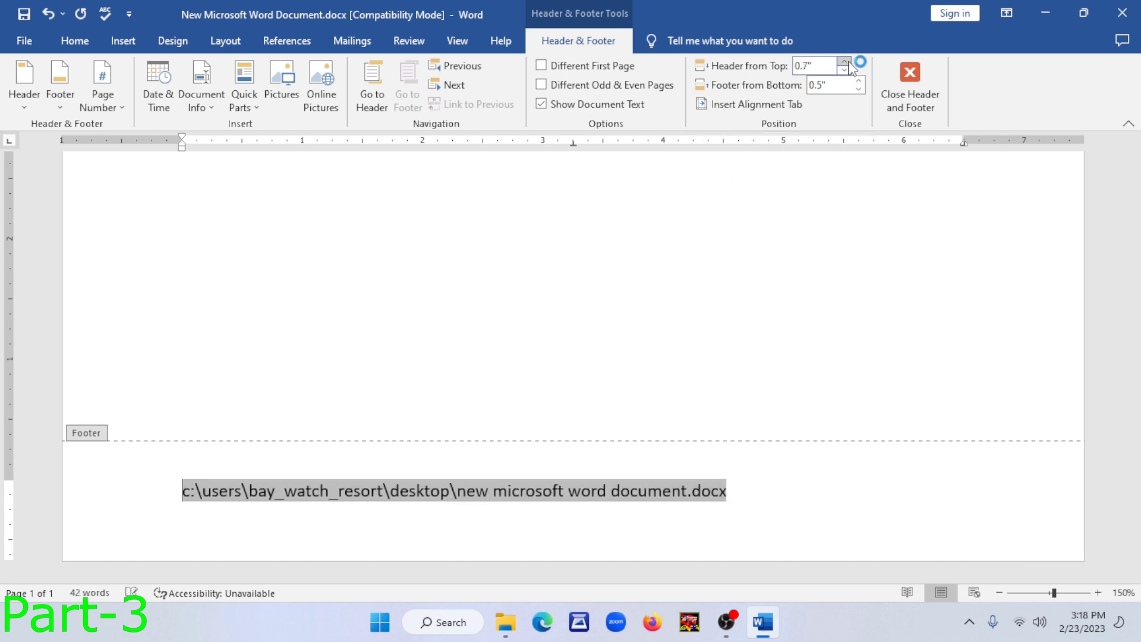
# Set the footer's distance from the bottom of the page to 0.8"
pyautogui.click(162, 493)
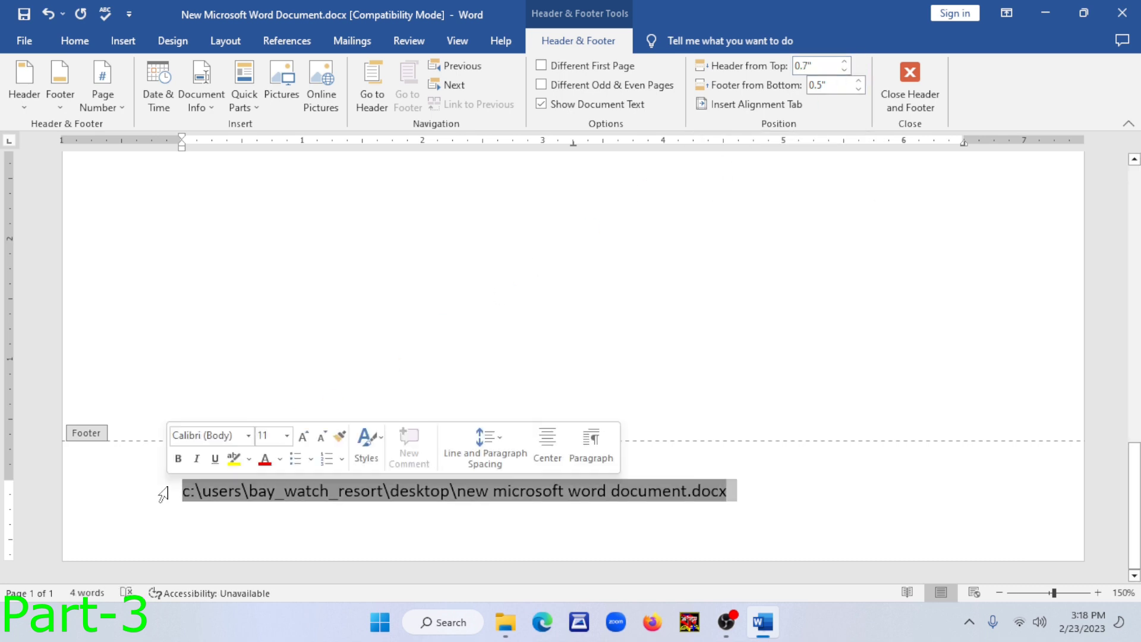
pyautogui.click(858, 89)
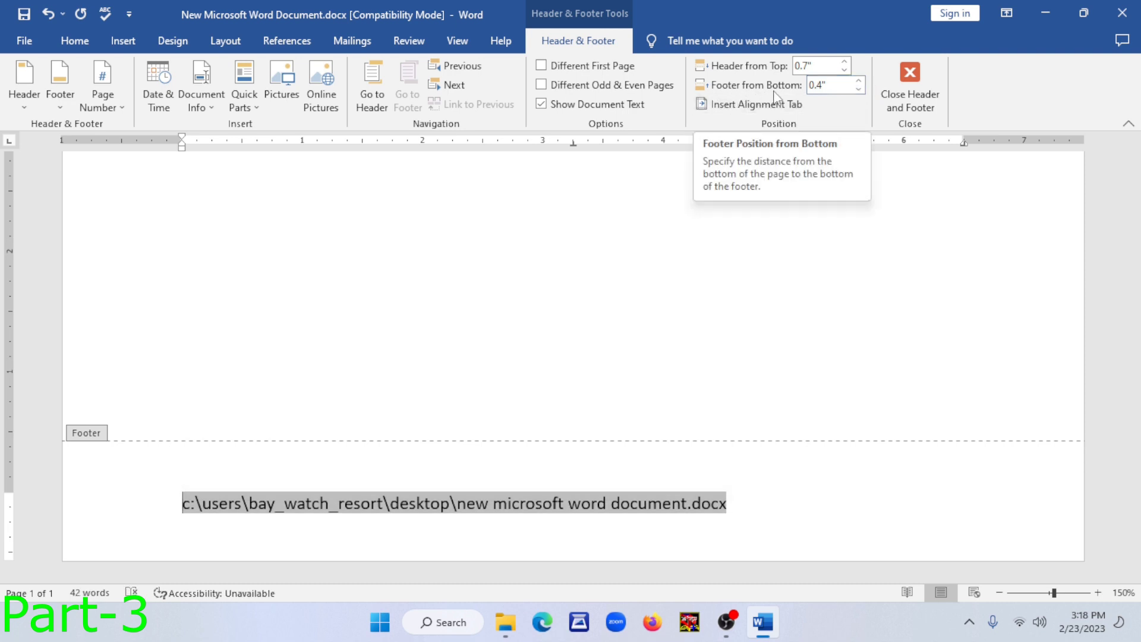
pyautogui.click(859, 81)
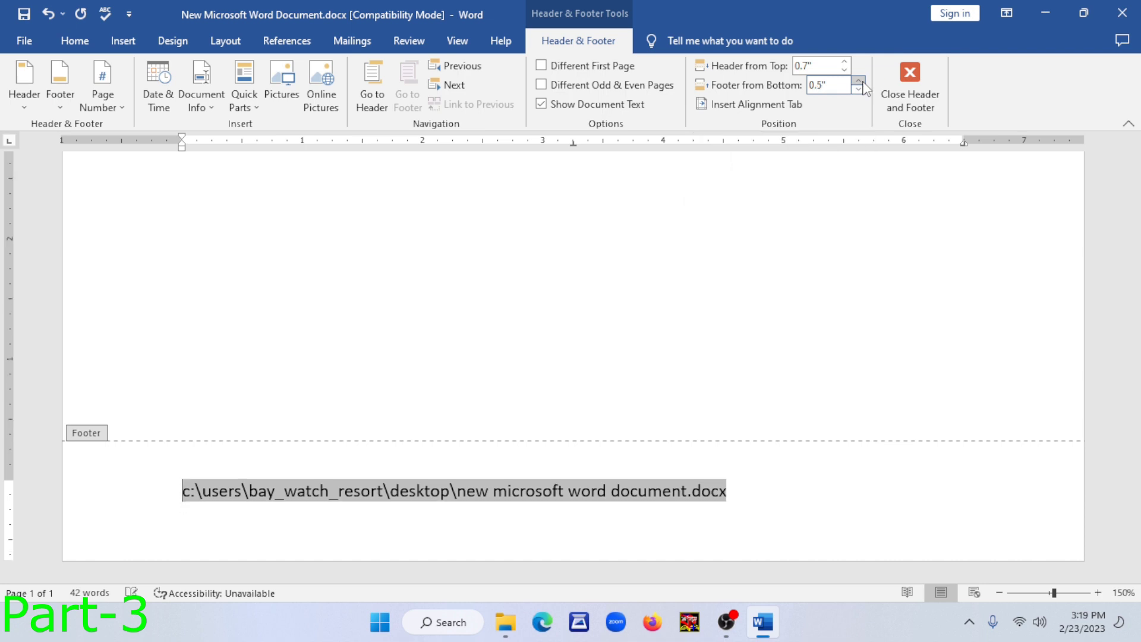
pyautogui.click(860, 81)
pyautogui.click(859, 81)
pyautogui.click(859, 80)
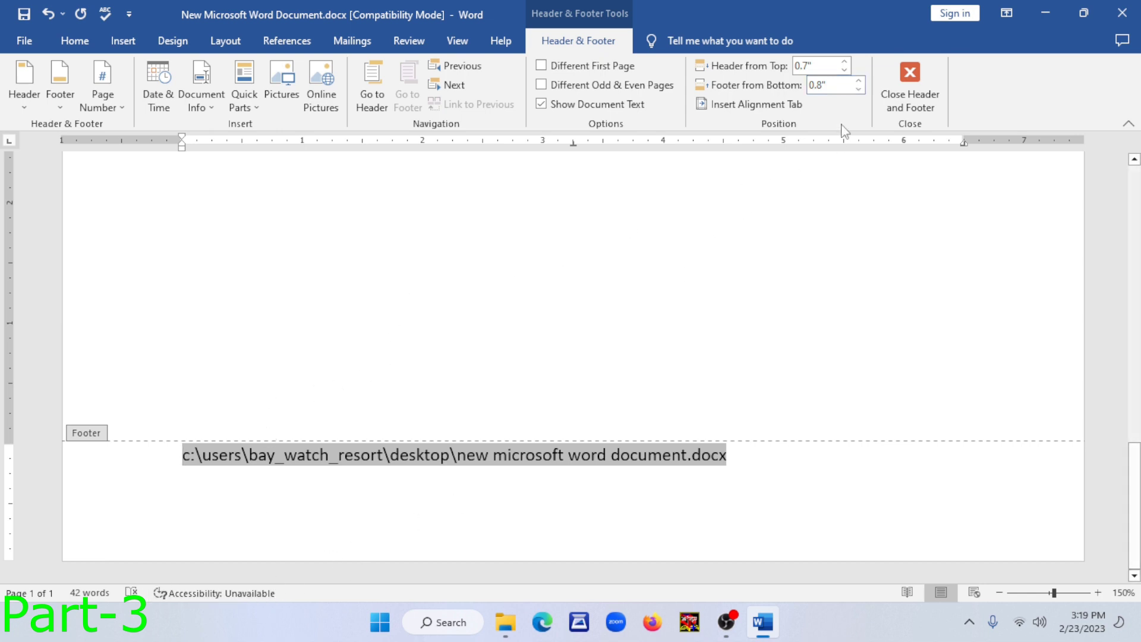
# Reduce the footer's distance from the page bottom to 0.4" and bring it back to 0.8"
pyautogui.click(859, 88)
pyautogui.click(859, 89)
pyautogui.click(859, 89)
pyautogui.click(859, 88)
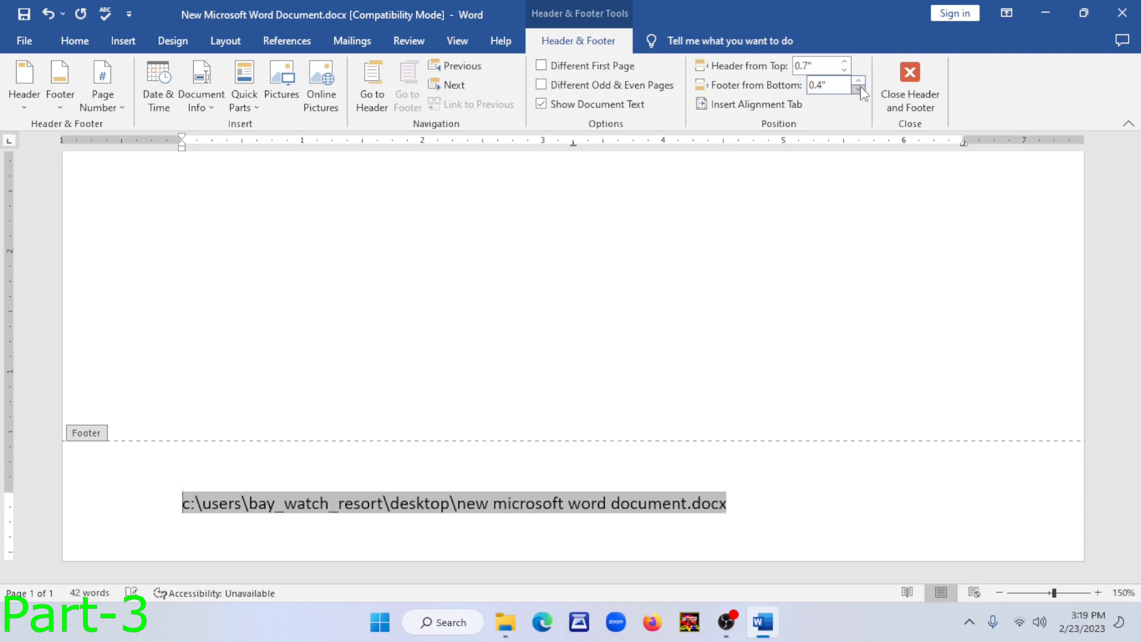
pyautogui.click(859, 82)
pyautogui.click(859, 82)
pyautogui.click(859, 82)
pyautogui.click(859, 82)
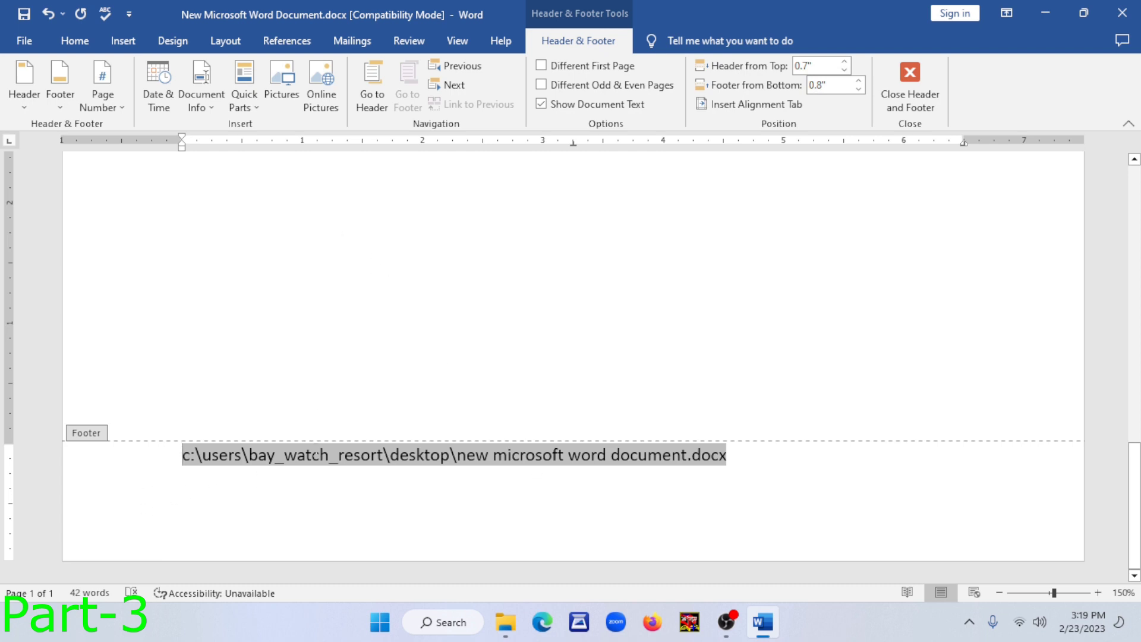
# Set the font size of the footer's file path to 7 and return to the document body
pyautogui.moveTo(318, 454); pyautogui.dragTo(770, 438)
pyautogui.click(70, 43)
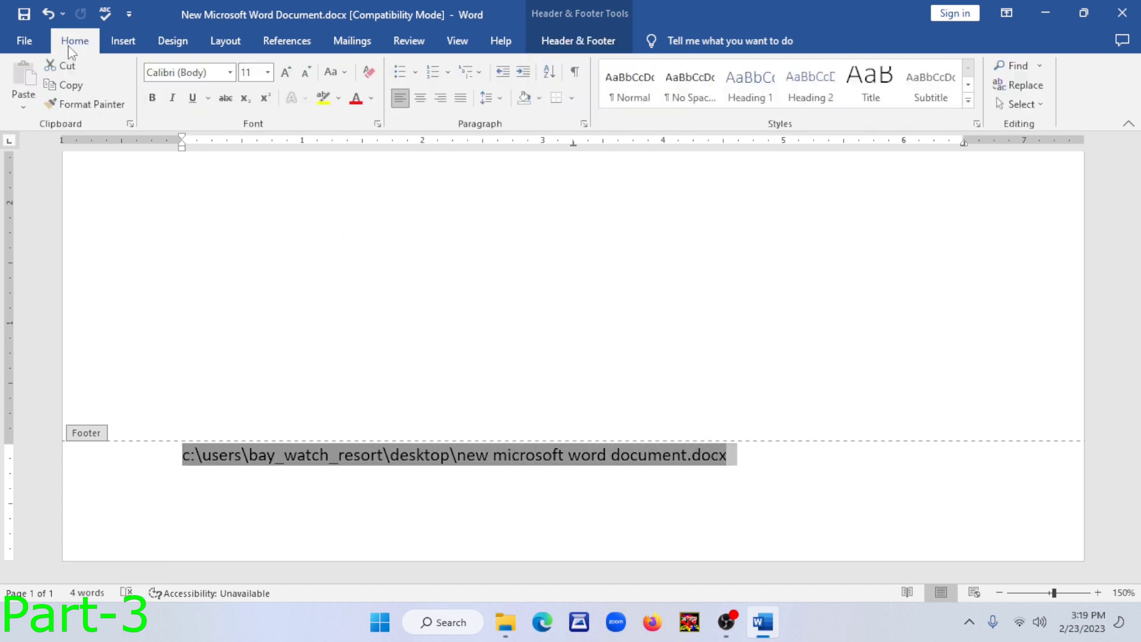
pyautogui.click(253, 72)
pyautogui.scroll(10, 422, 275)
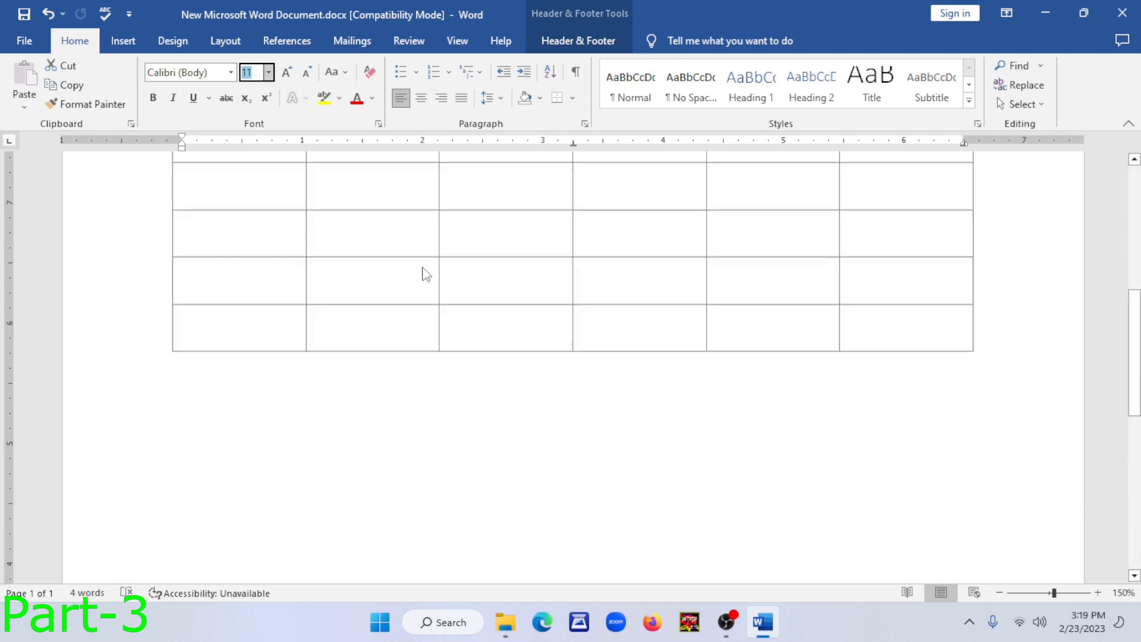
pyautogui.scroll(5, 426, 274)
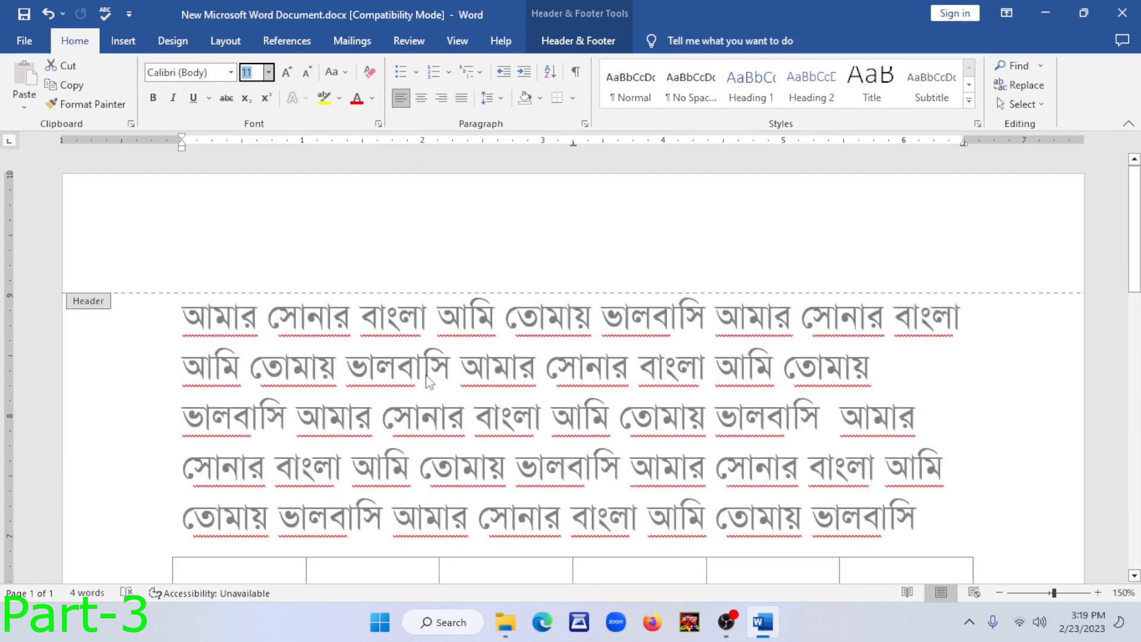
pyautogui.scroll(-12, 471, 374)
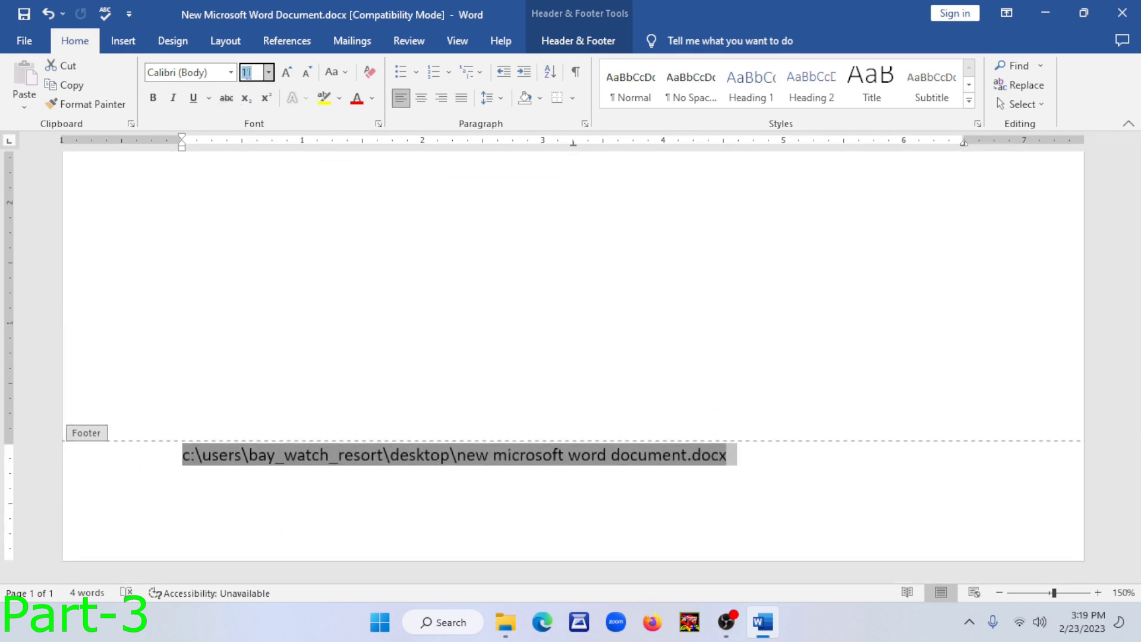
pyautogui.write('7')
pyautogui.press('Return')
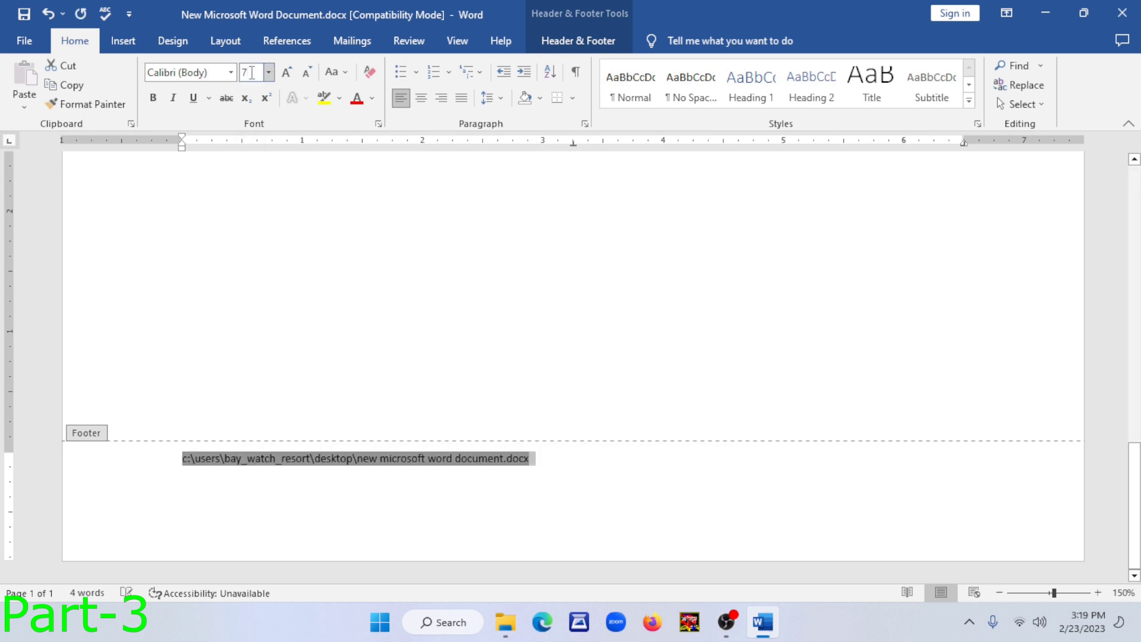
pyautogui.doubleClick(346, 291)
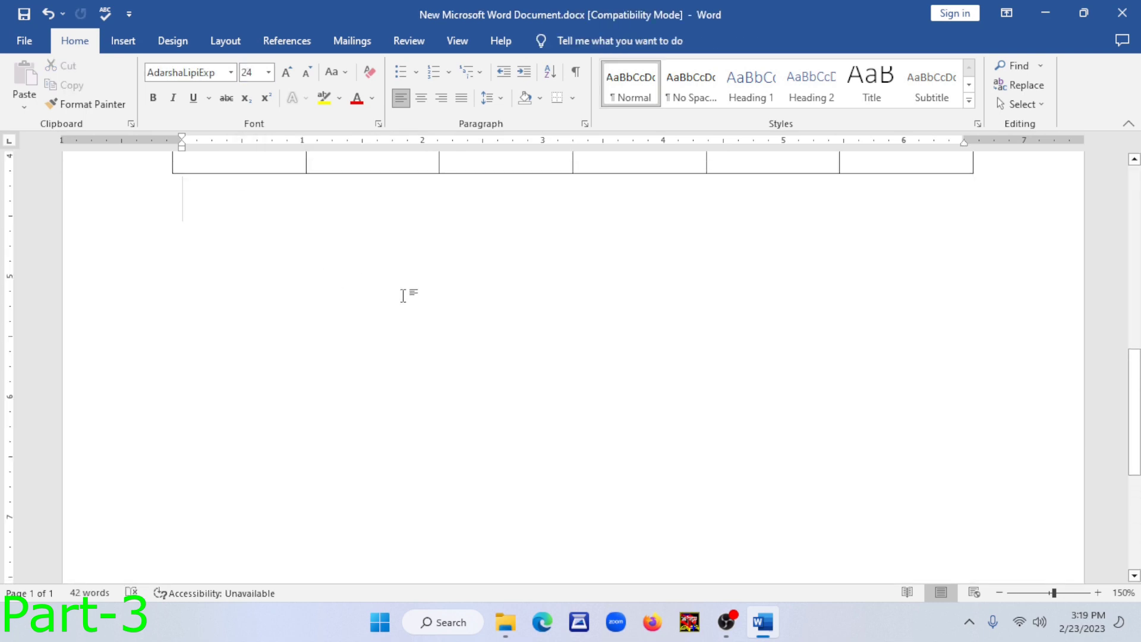
pyautogui.scroll(-5, 403, 295)
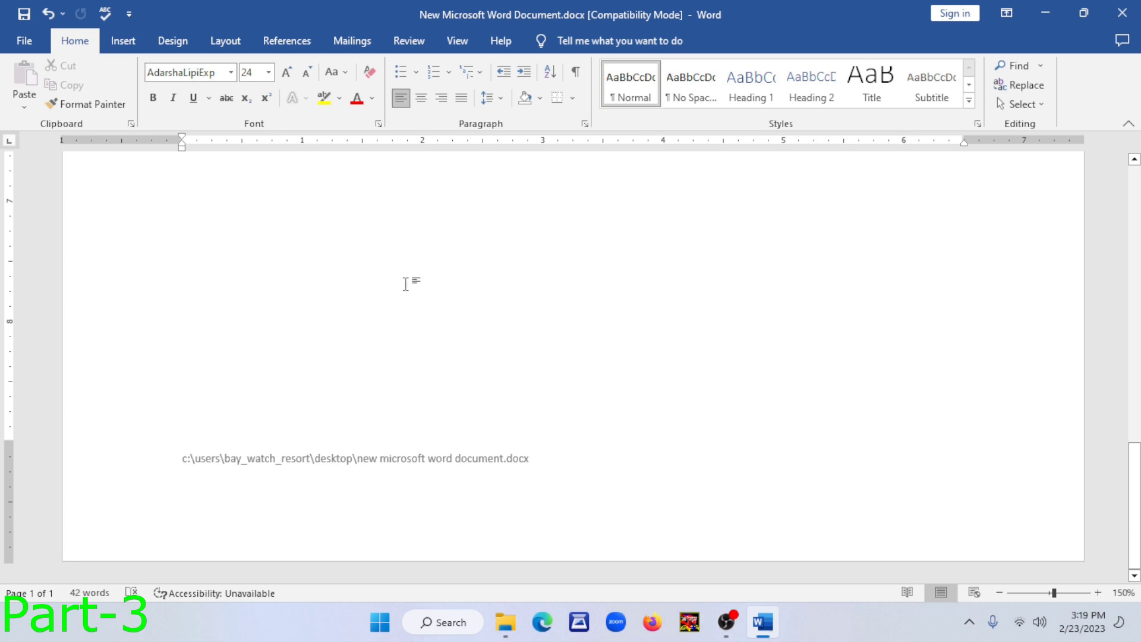
pyautogui.click(123, 41)
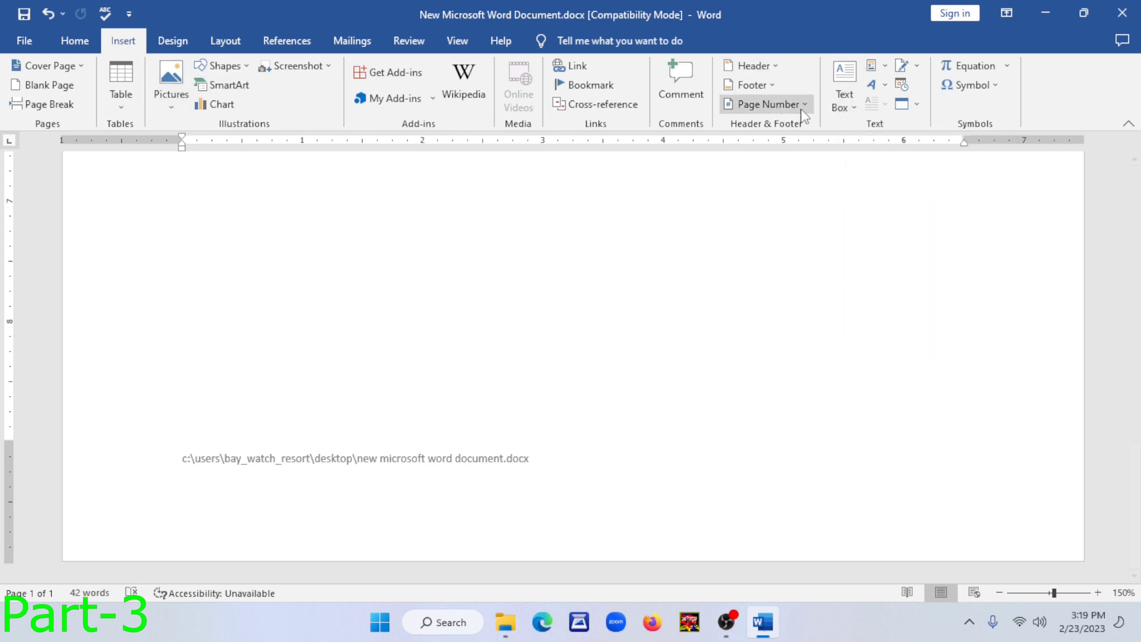
pyautogui.scroll(3, 822, 198)
pyautogui.scroll(3, 822, 198)
pyautogui.scroll(-4, 746, 202)
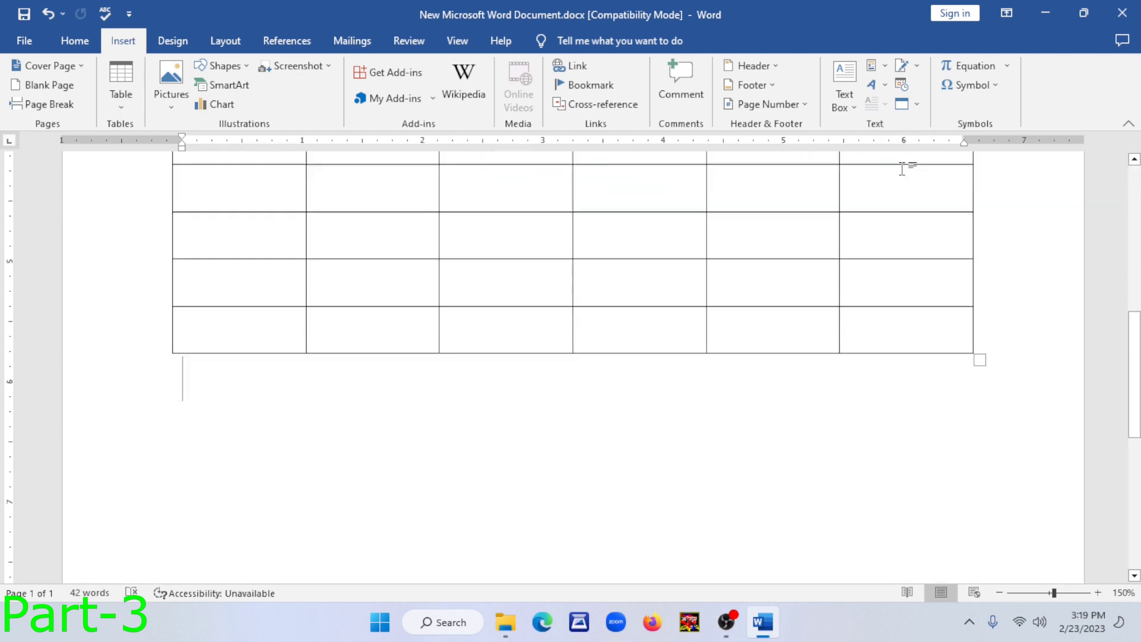
pyautogui.scroll(5, 545, 257)
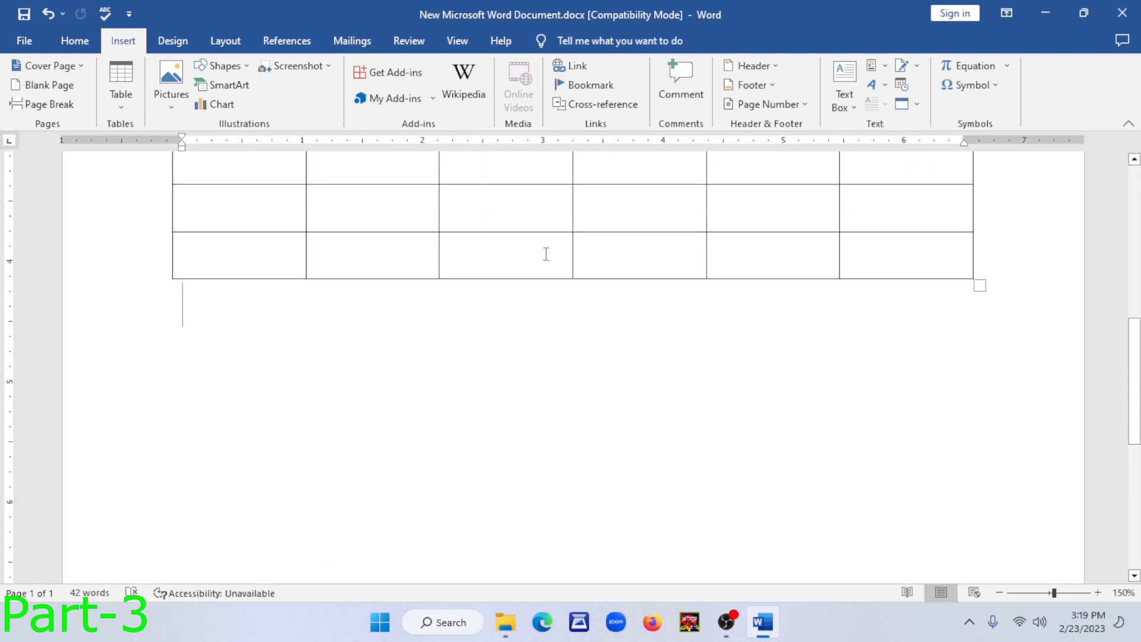
pyautogui.scroll(8, 555, 262)
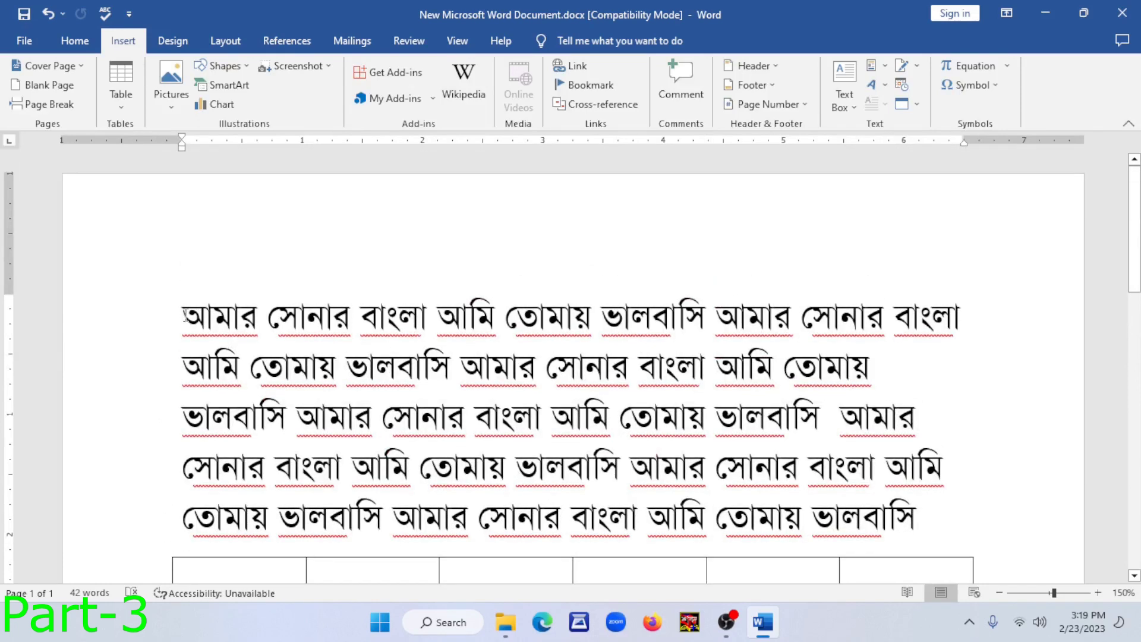
# Add an empty line above the Bengali text and split it into five paragraphs with breaks near the ends of its first four lines
pyautogui.click(184, 315)
pyautogui.press('Return')
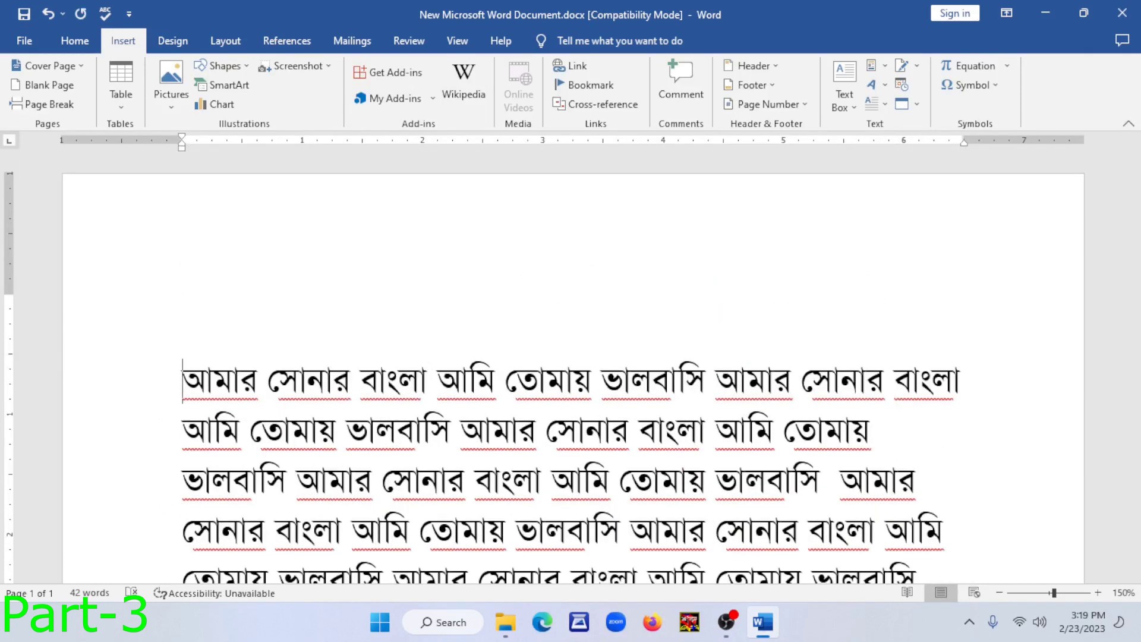
pyautogui.click(670, 380)
pyautogui.press('Return')
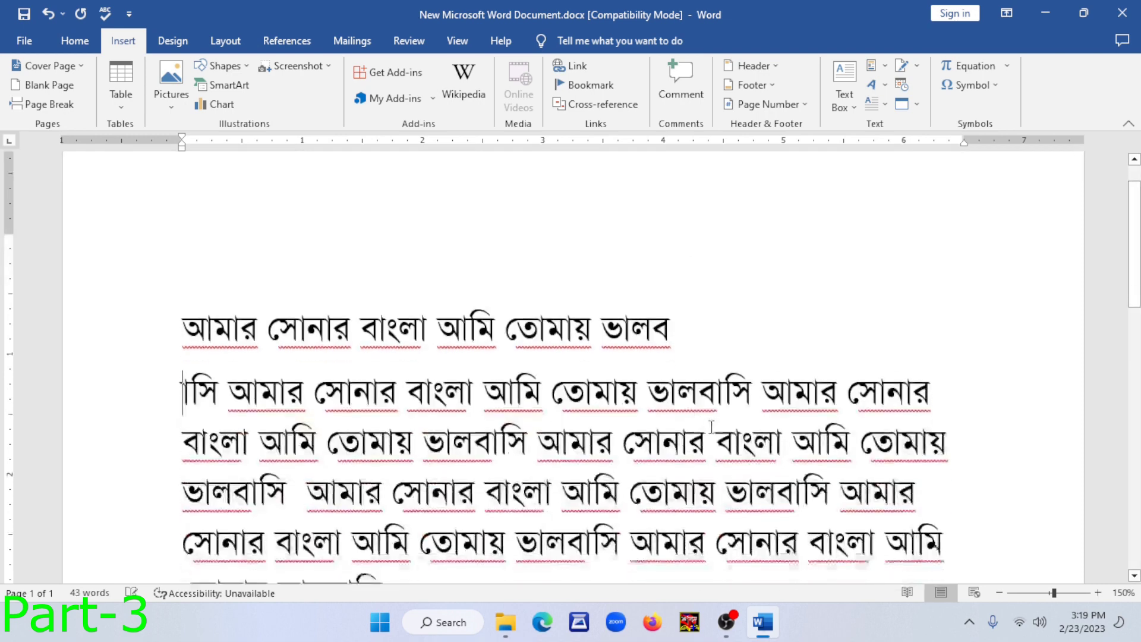
pyautogui.click(737, 387)
pyautogui.press('Return')
pyautogui.click(745, 470)
pyautogui.press('Return')
pyautogui.click(738, 506)
pyautogui.press('Return')
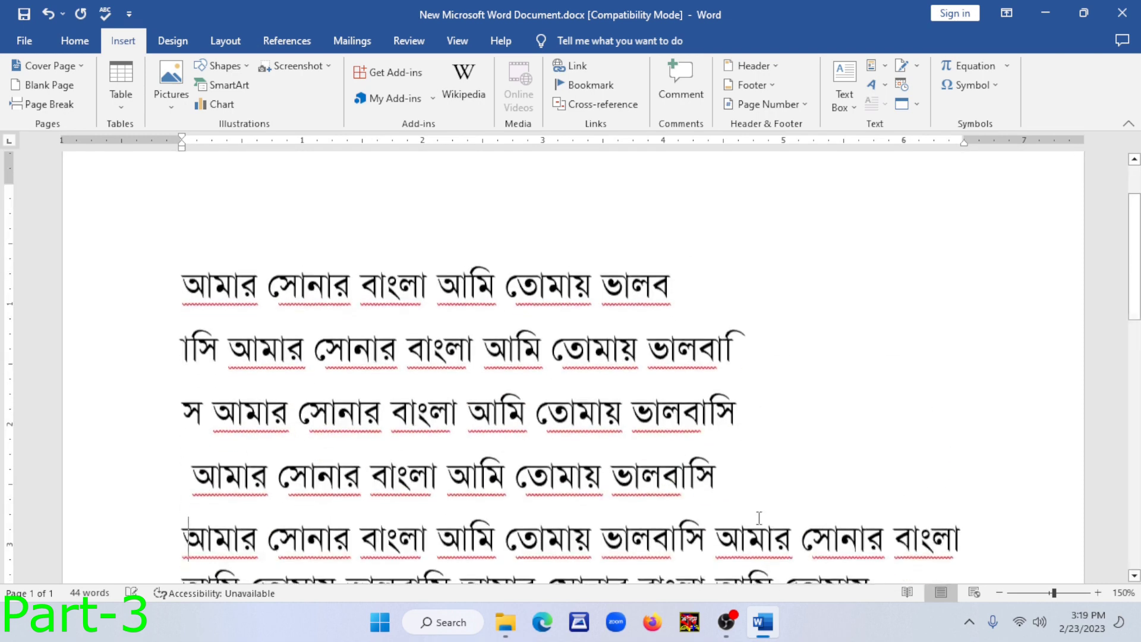
# Draw a text box about 1.38" high and 0.96" wide in the page's upper-right corner and shift it slightly toward the text
pyautogui.scroll(2, 910, 320)
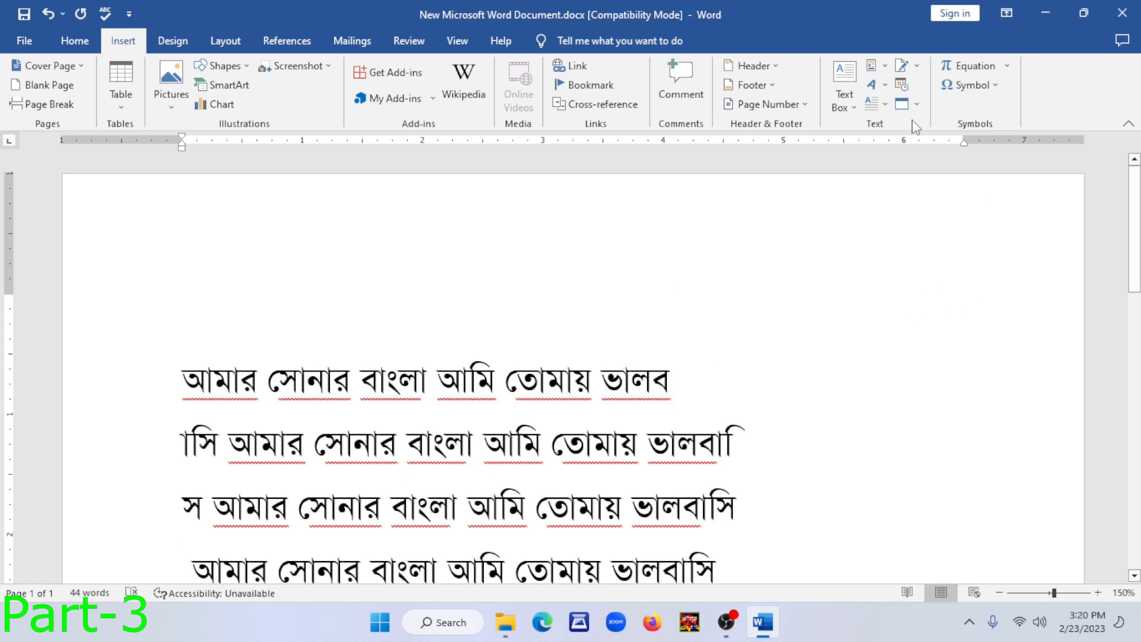
pyautogui.click(845, 89)
pyautogui.click(838, 461)
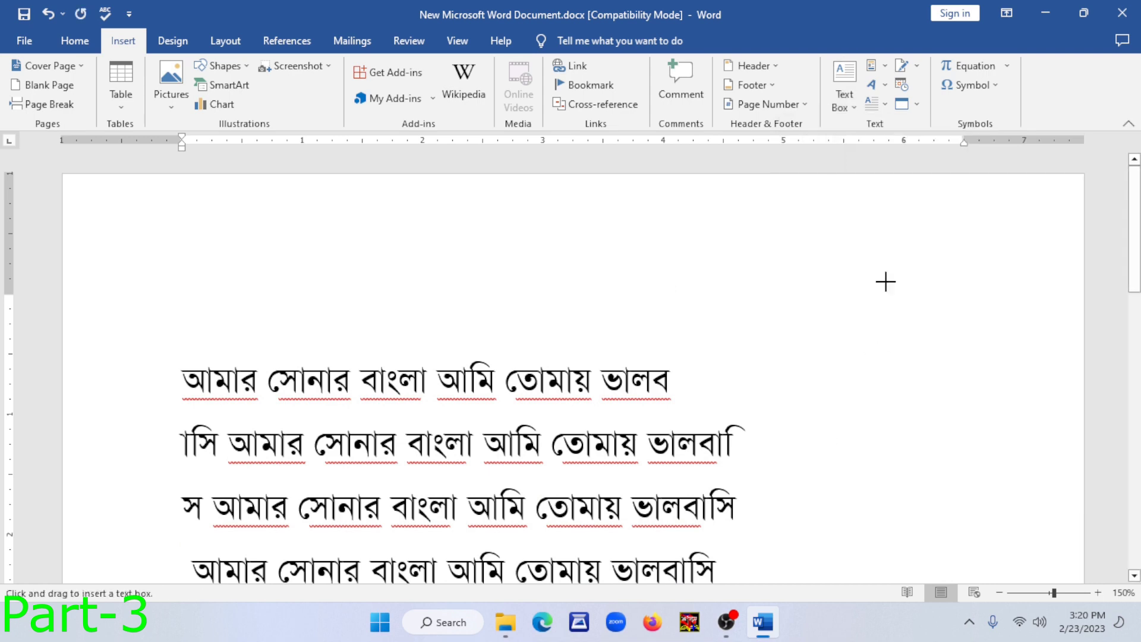
pyautogui.moveTo(893, 238); pyautogui.dragTo(1012, 407)
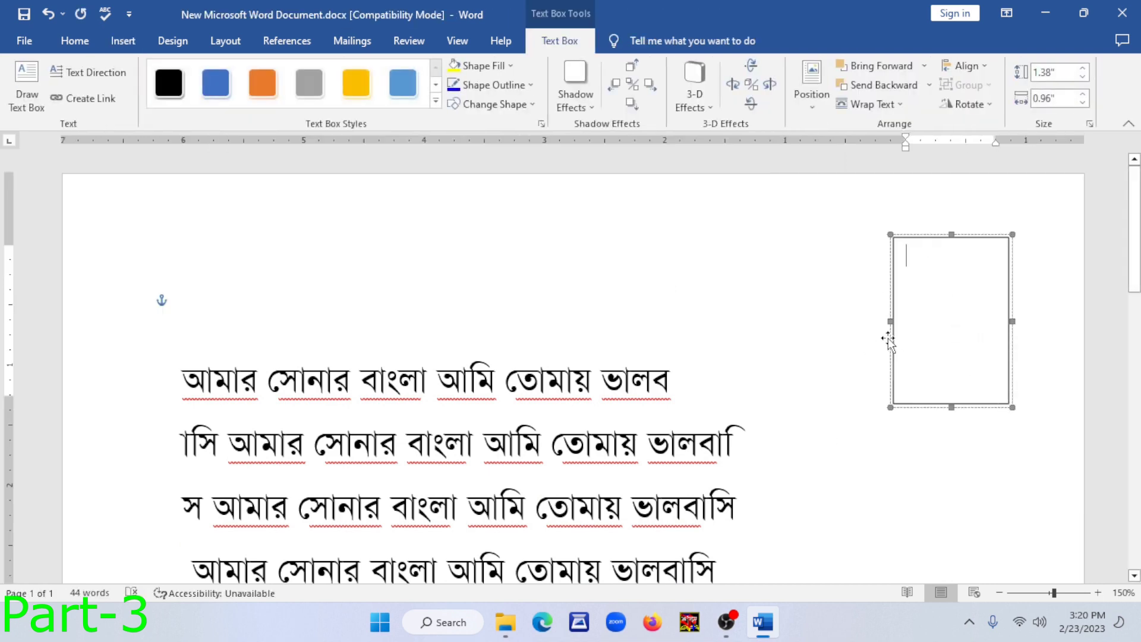
pyautogui.moveTo(890, 327); pyautogui.dragTo(849, 323)
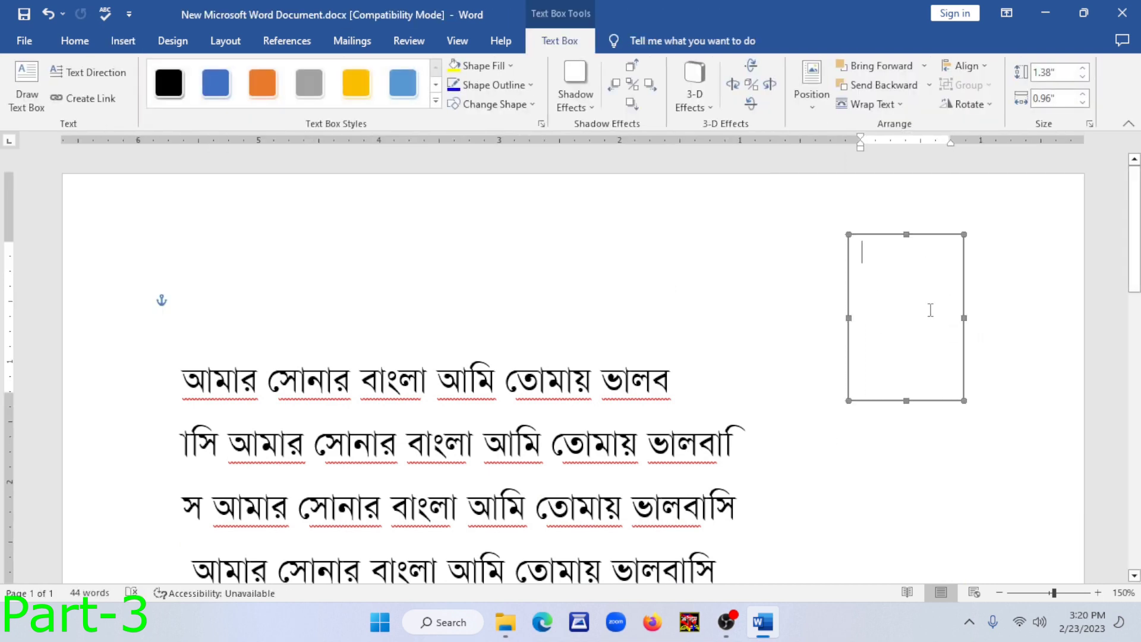
# Copy the word "ভালব" from the end of the first text line into the text box
pyautogui.doubleClick(636, 383)
pyautogui.hotkey('ctrl', 'c')
pyautogui.click(895, 306)
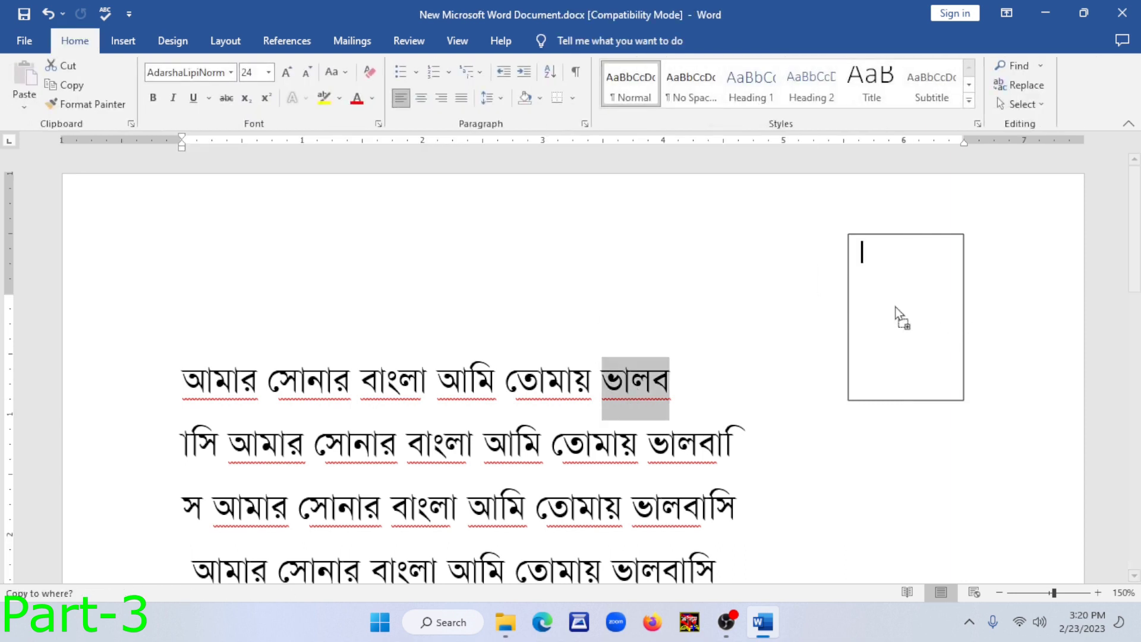
pyautogui.hotkey('ctrl', 'v')
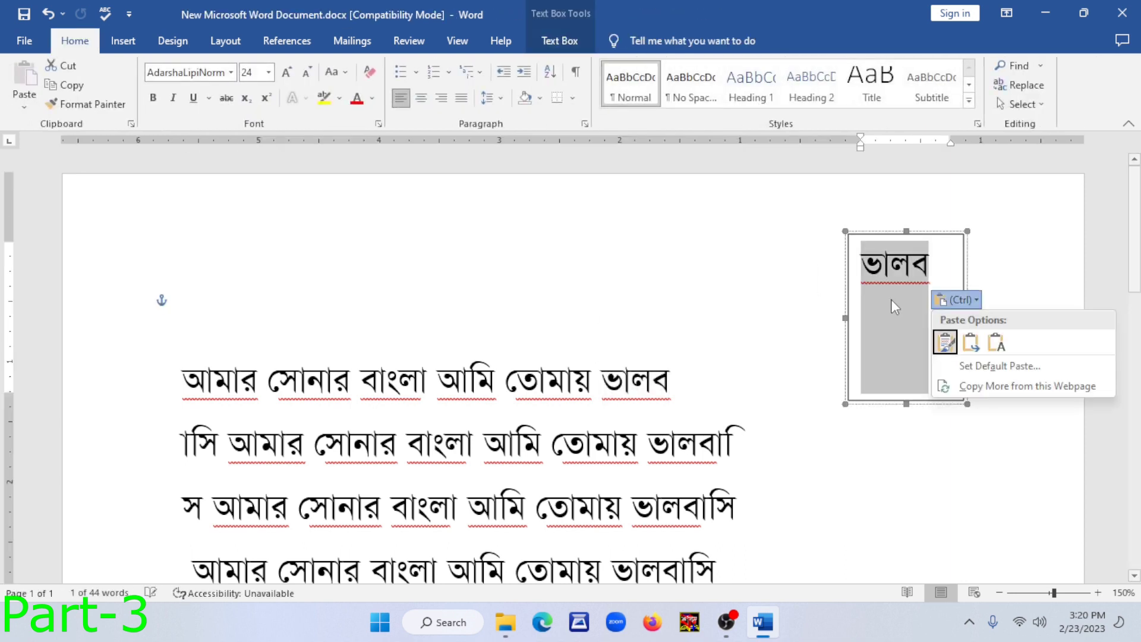
# Overwrite the pasted word in the text box with a few other characters and clear them again
pyautogui.rightClick(963, 256)
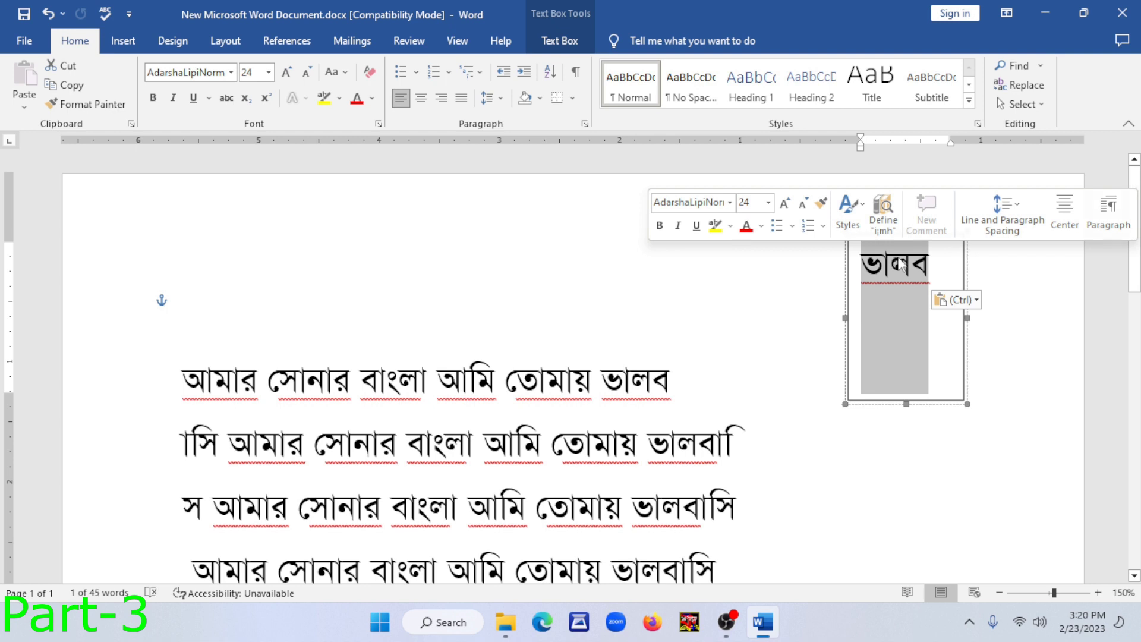
pyautogui.click(953, 267)
pyautogui.hotkey('ctrl', 'a')
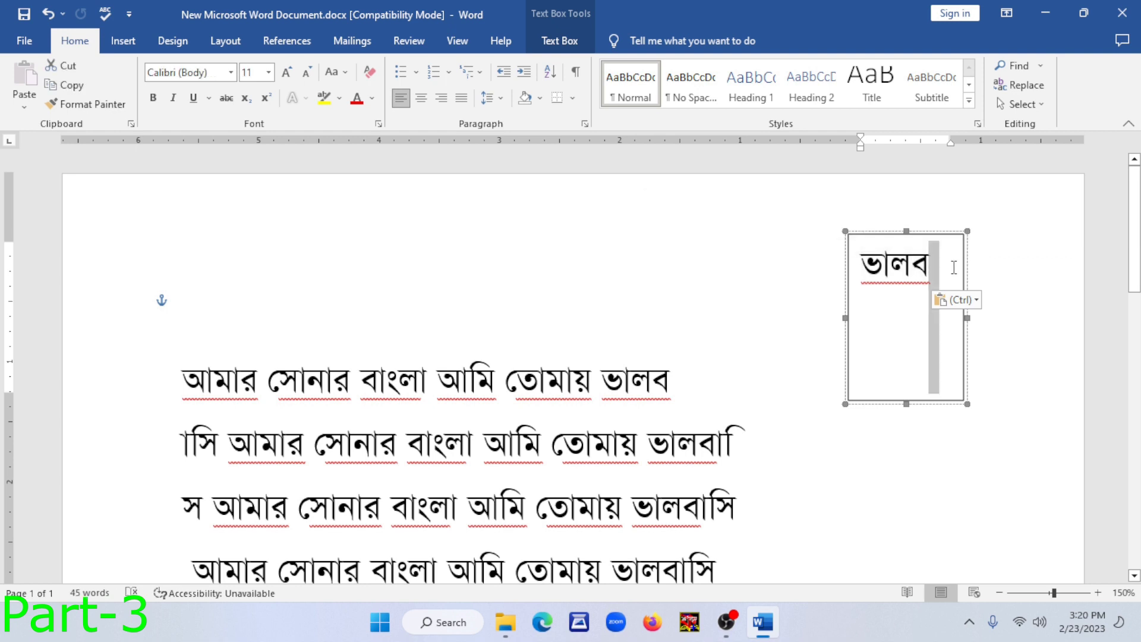
pyautogui.write('ঢধব')
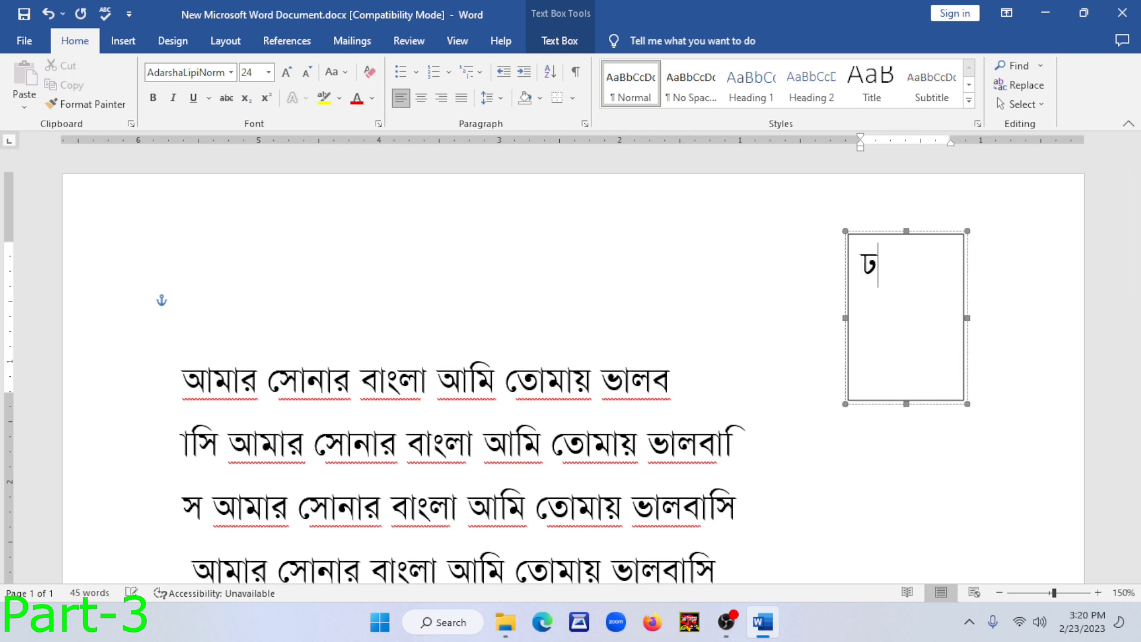
pyautogui.press('BackSpace')
pyautogui.press('BackSpace')
pyautogui.press('BackSpace')
# Add two blank lines in the text box and move the word "ভালব" from the first text line below them
pyautogui.press('Return')
pyautogui.press('Return')
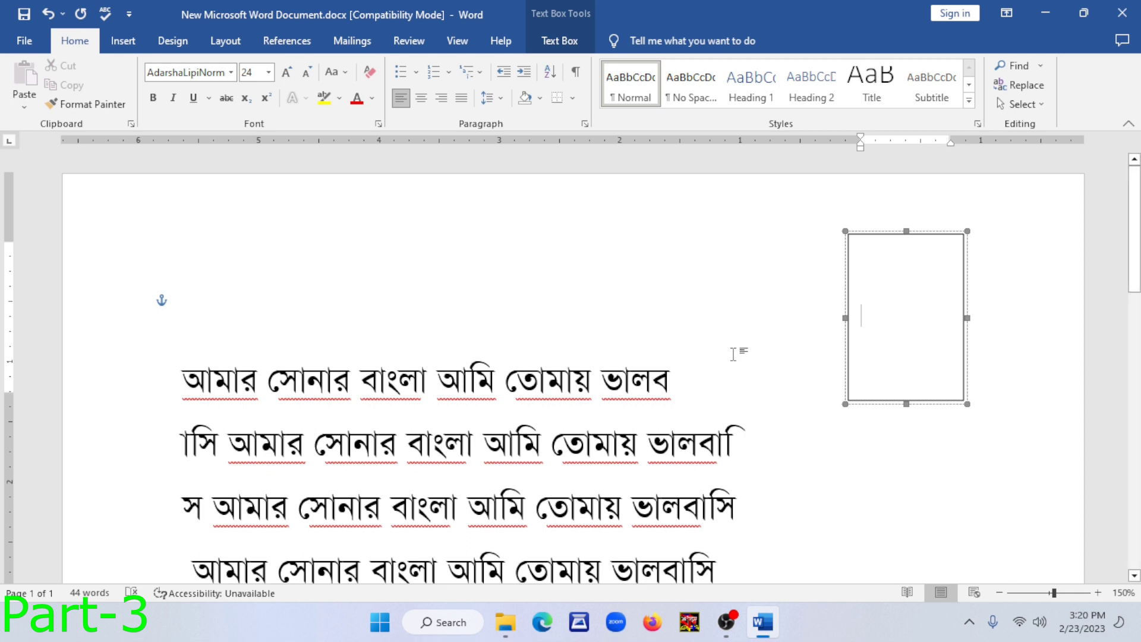
pyautogui.doubleClick(678, 382)
pyautogui.moveTo(666, 384); pyautogui.dragTo(867, 345)
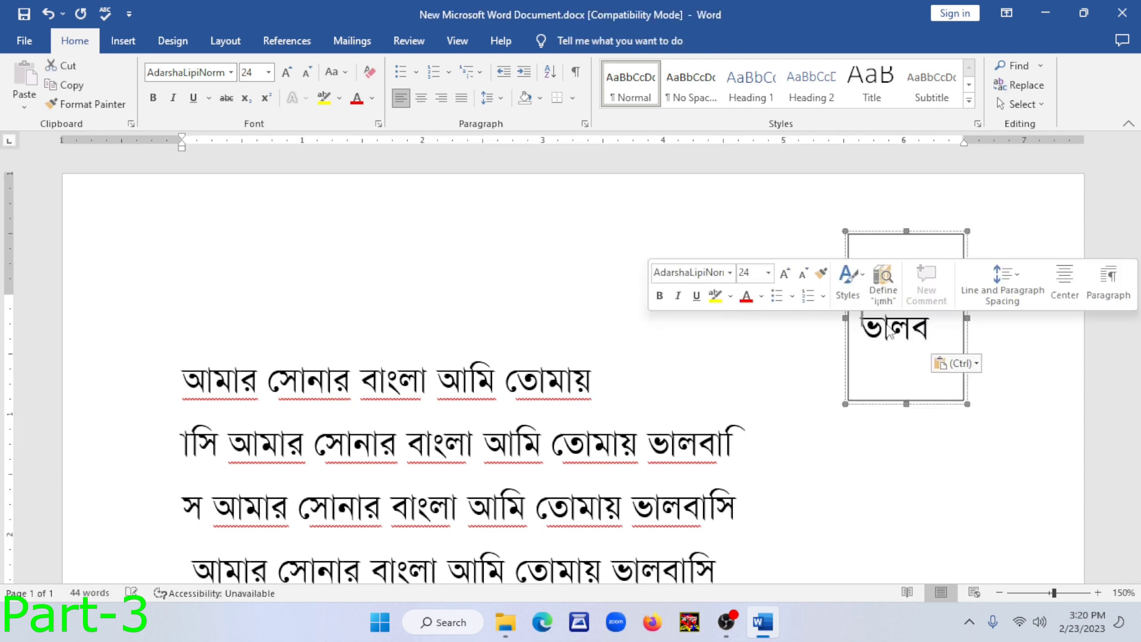
pyautogui.click(916, 331)
pyautogui.click(772, 267)
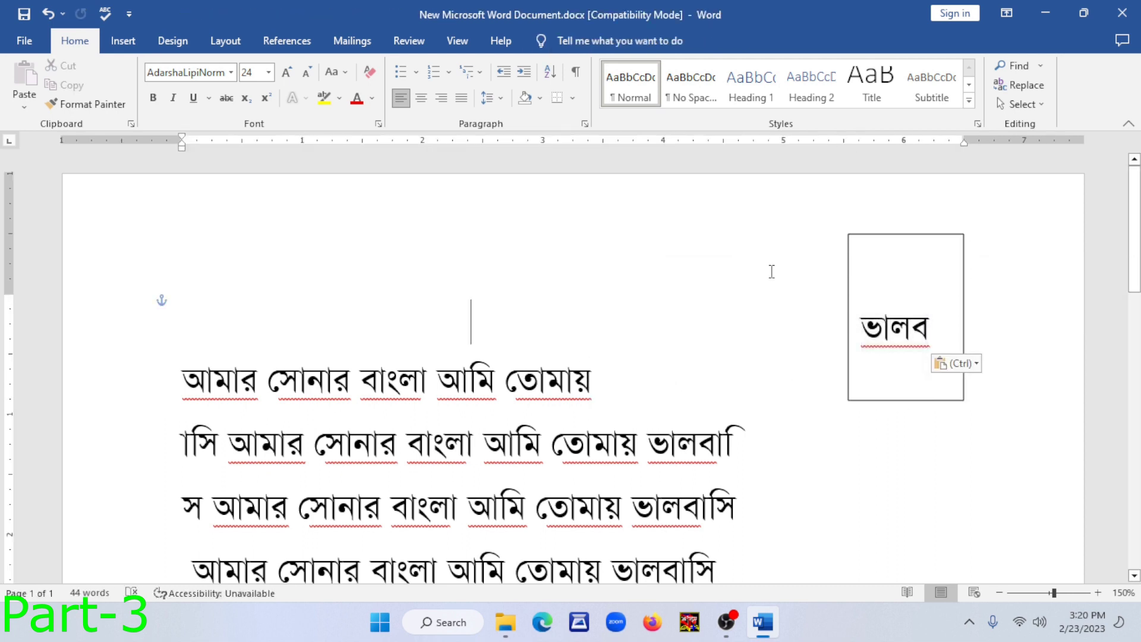
# Change the outline of the text box to the standard green color and return to the document body
pyautogui.click(892, 234)
pyautogui.doubleClick(892, 234)
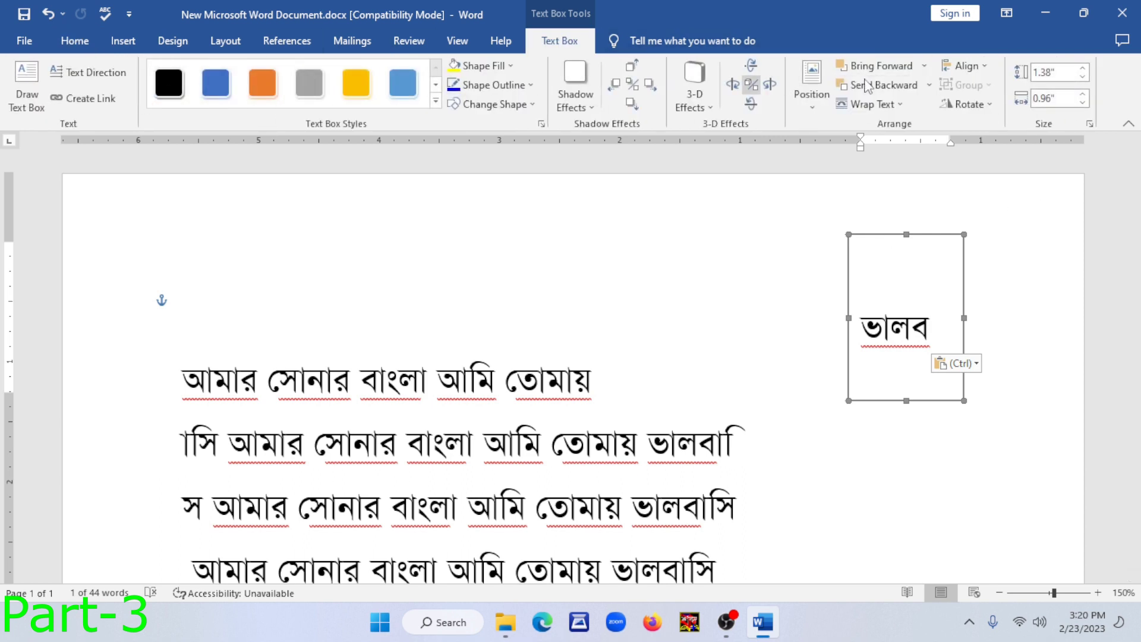
pyautogui.click(531, 85)
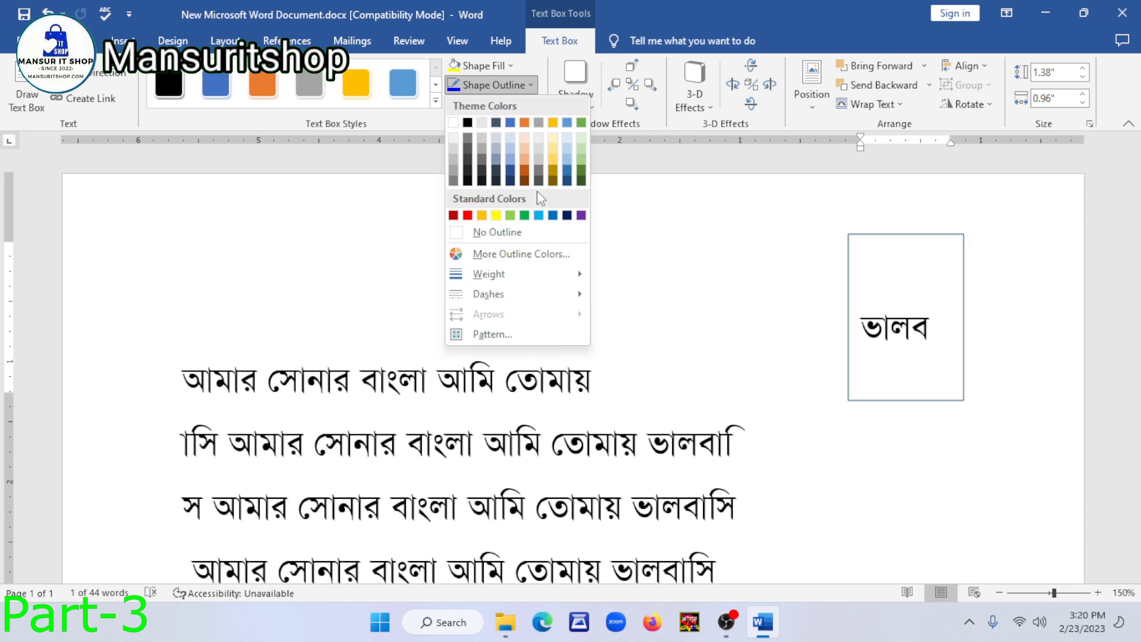
pyautogui.click(524, 215)
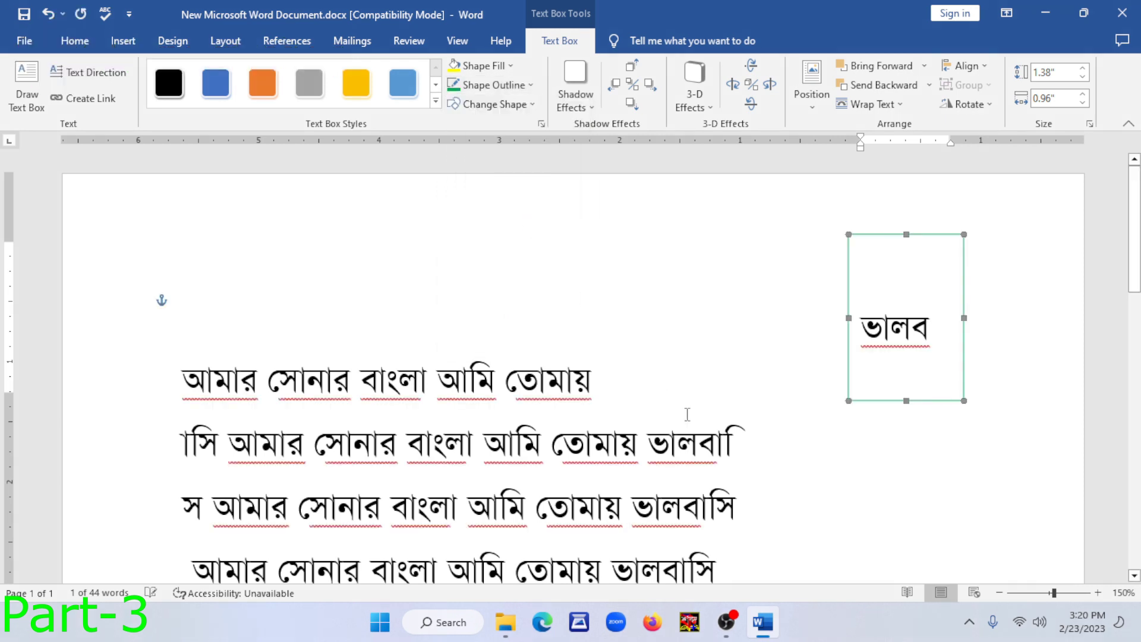
pyautogui.click(649, 407)
pyautogui.click(123, 40)
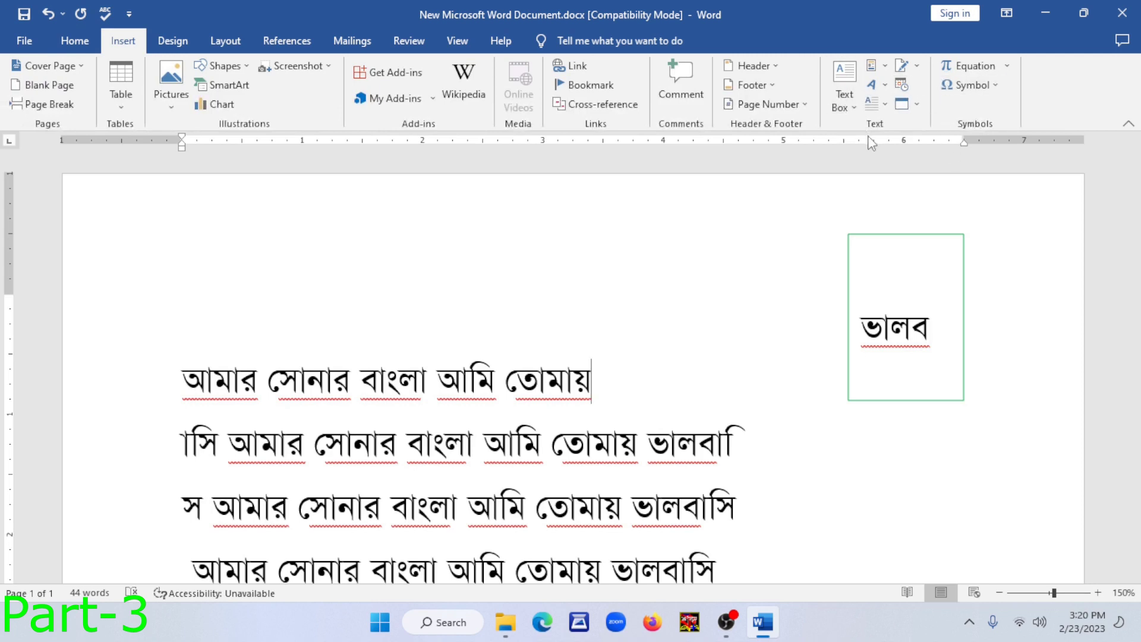
pyautogui.click(888, 67)
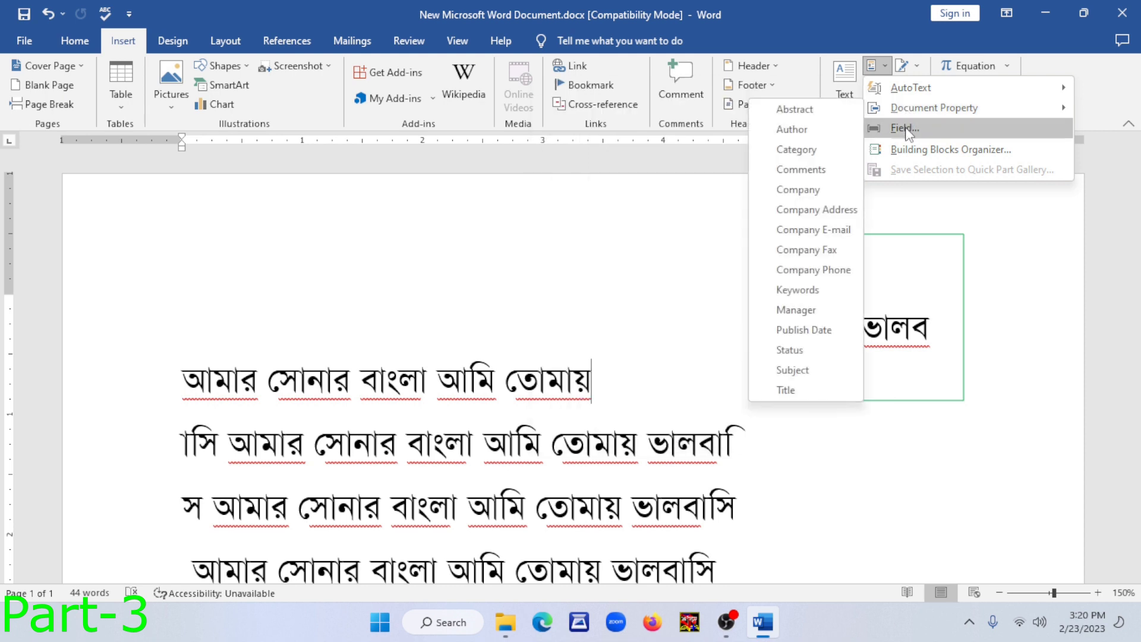
pyautogui.click(899, 16)
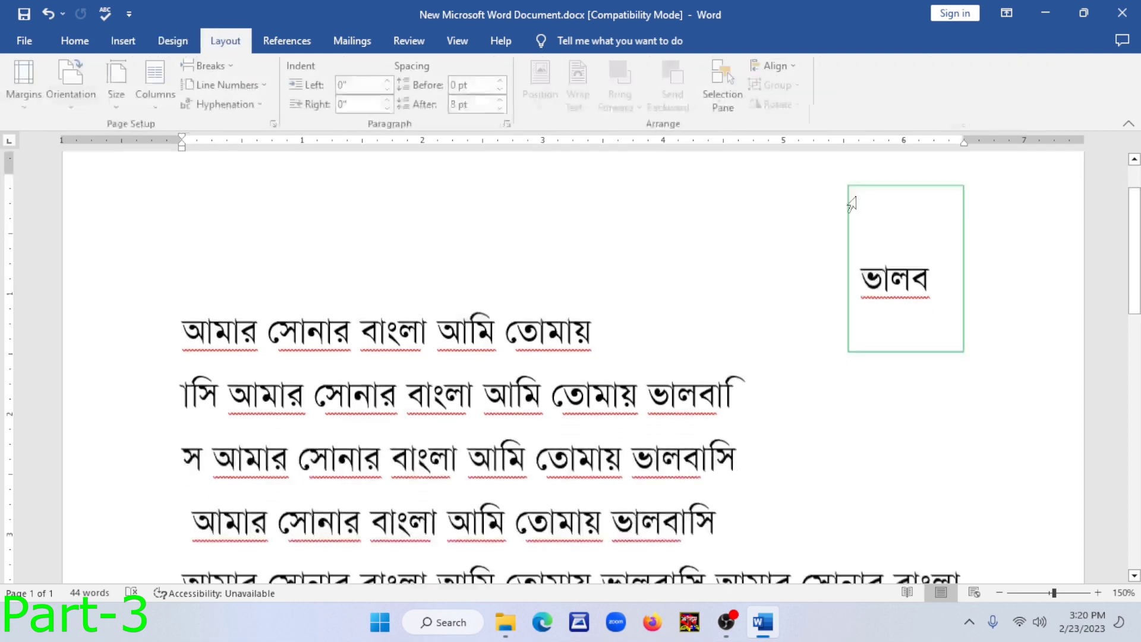
# Insert a new blank equation below the table and undo the insertion
pyautogui.scroll(-15, 844, 214)
pyautogui.scroll(5, 388, 258)
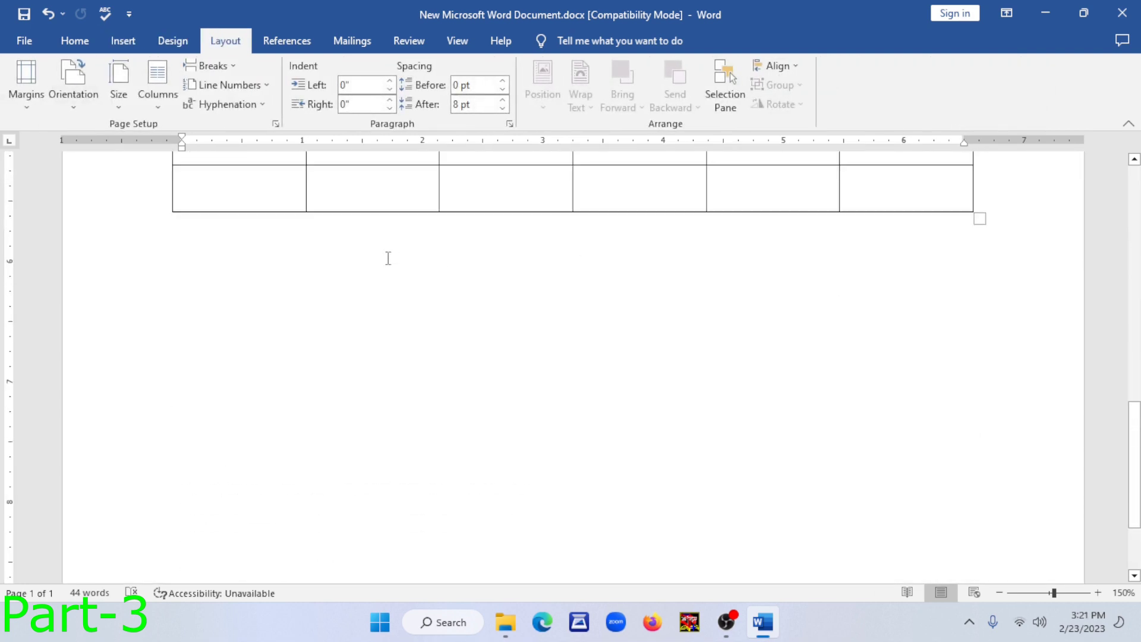
pyautogui.click(209, 317)
pyautogui.scroll(1, 904, 292)
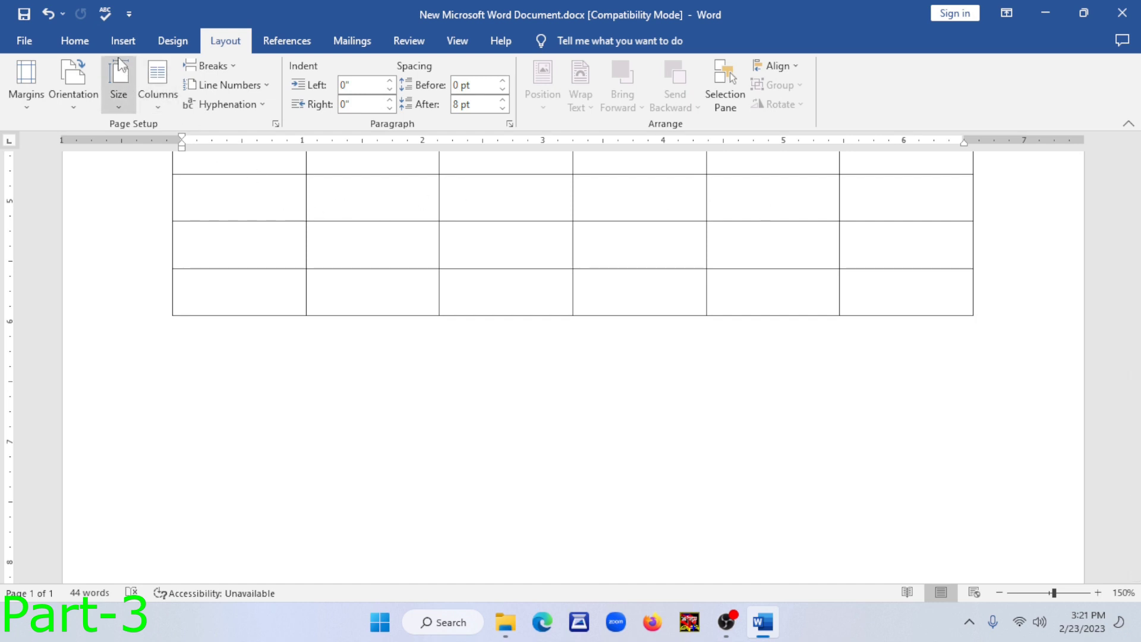
pyautogui.click(123, 40)
pyautogui.click(992, 66)
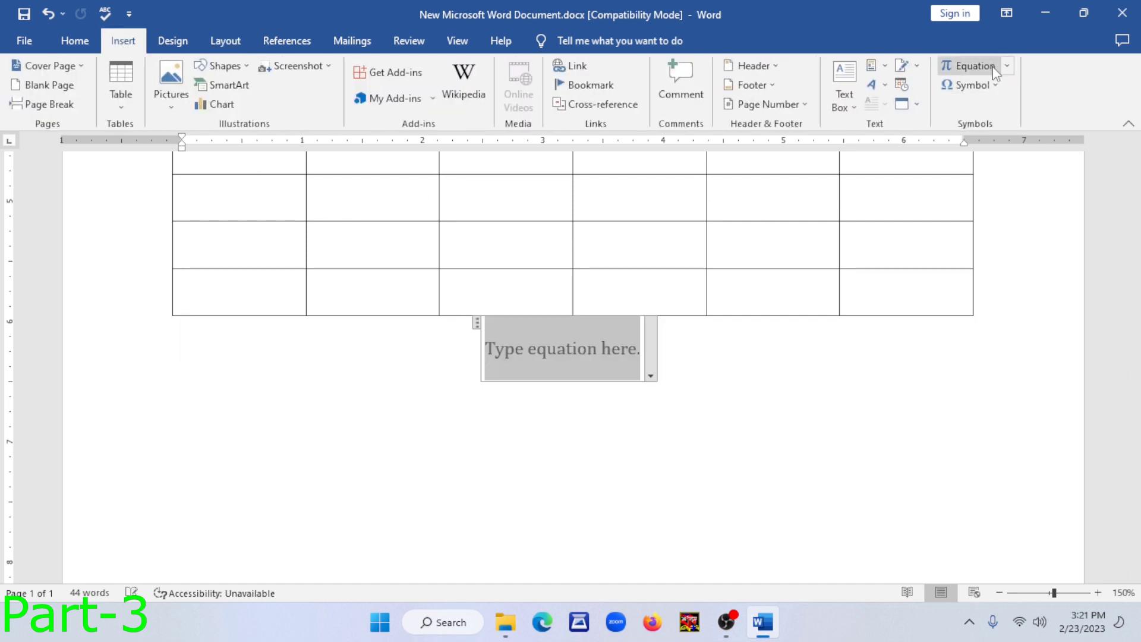
pyautogui.hotkey('ctrl', 'z')
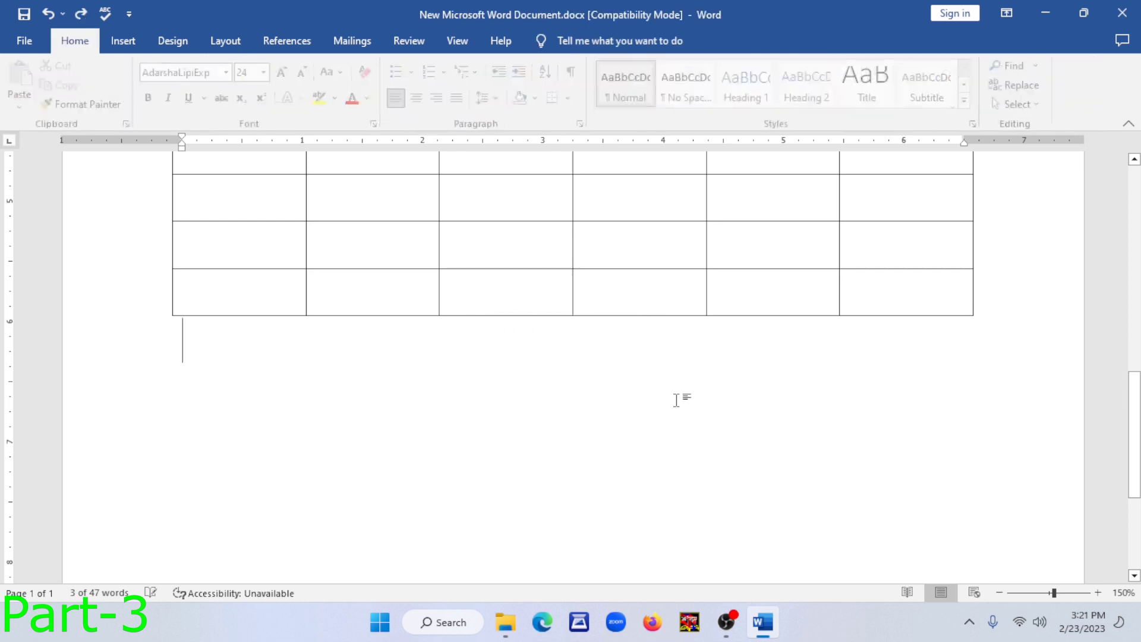
# Look through the built-in equations without choosing one, and add an empty line below the table
pyautogui.click(104, 41)
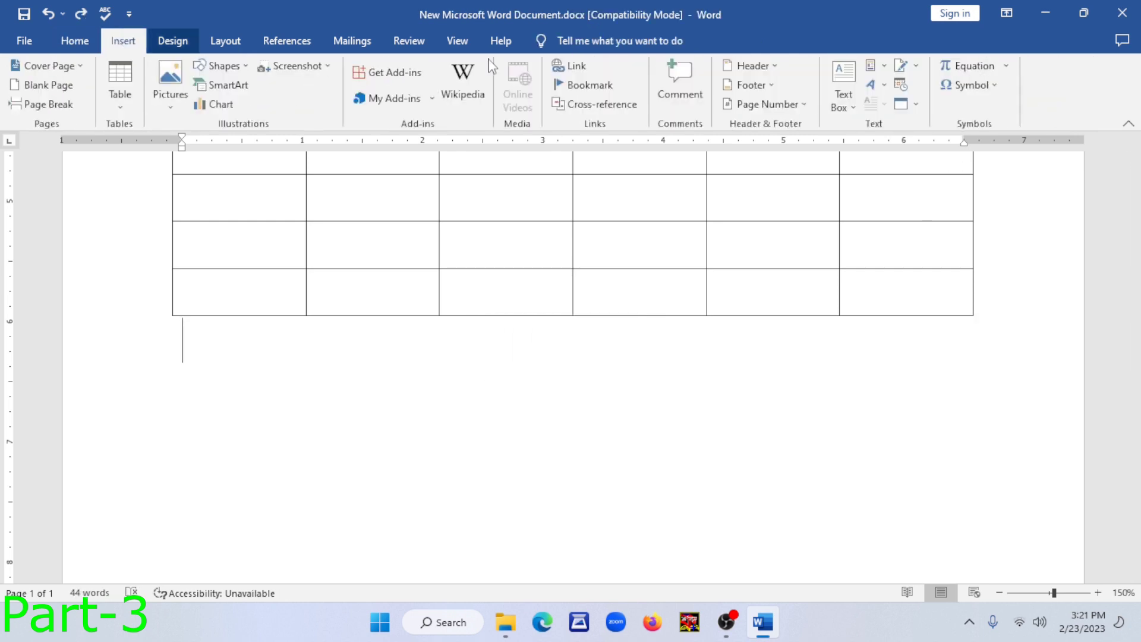
pyautogui.click(1008, 66)
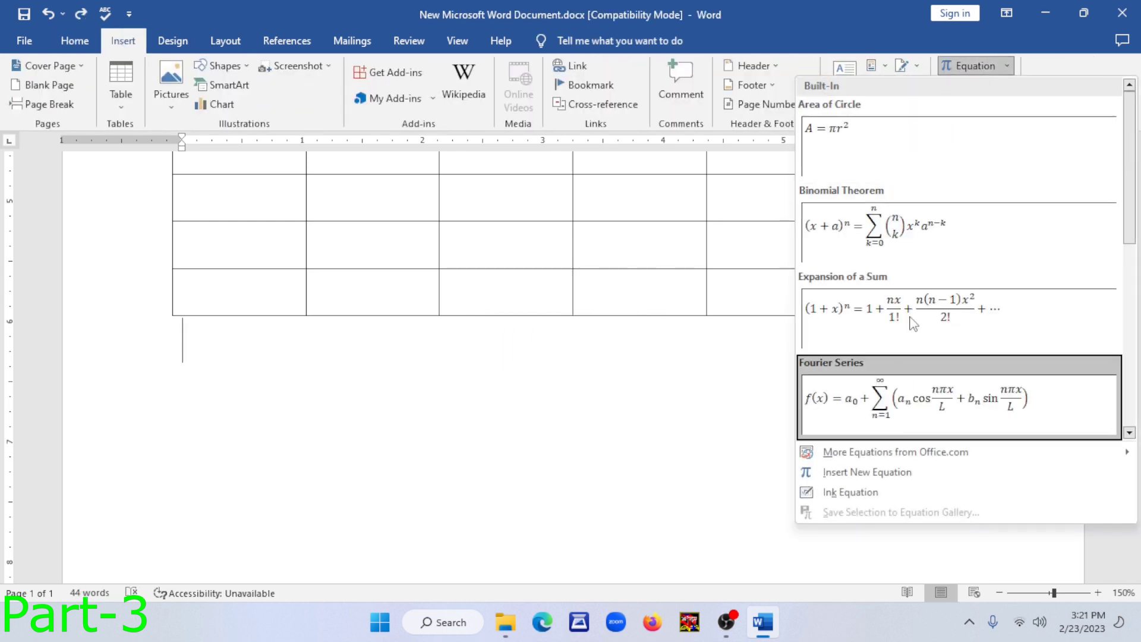
pyautogui.scroll(-3, 918, 324)
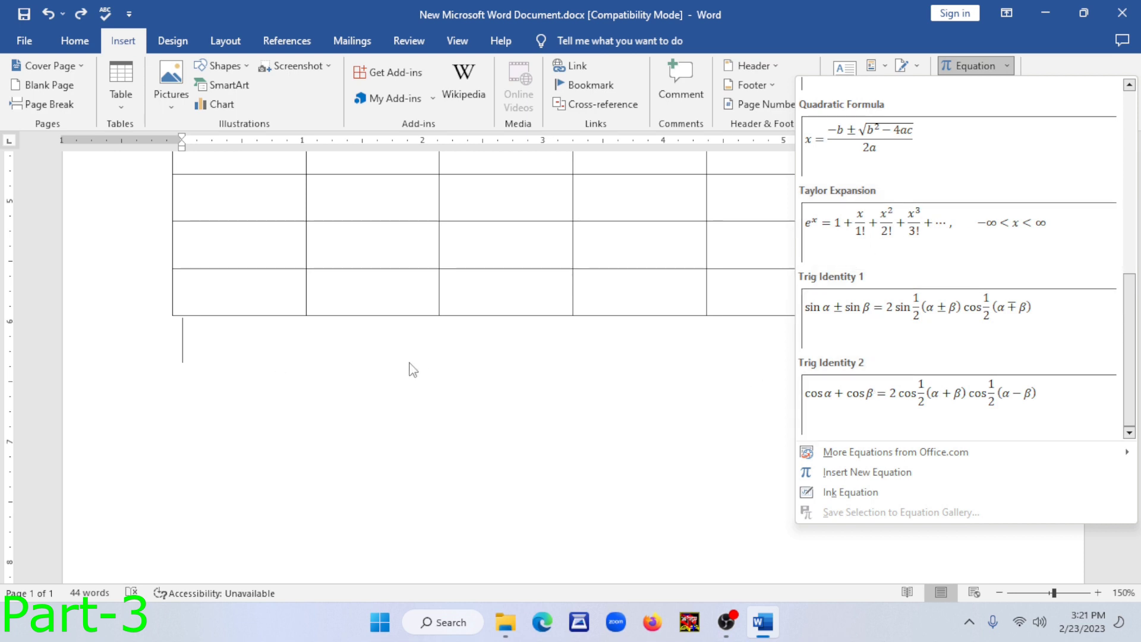
pyautogui.click(285, 351)
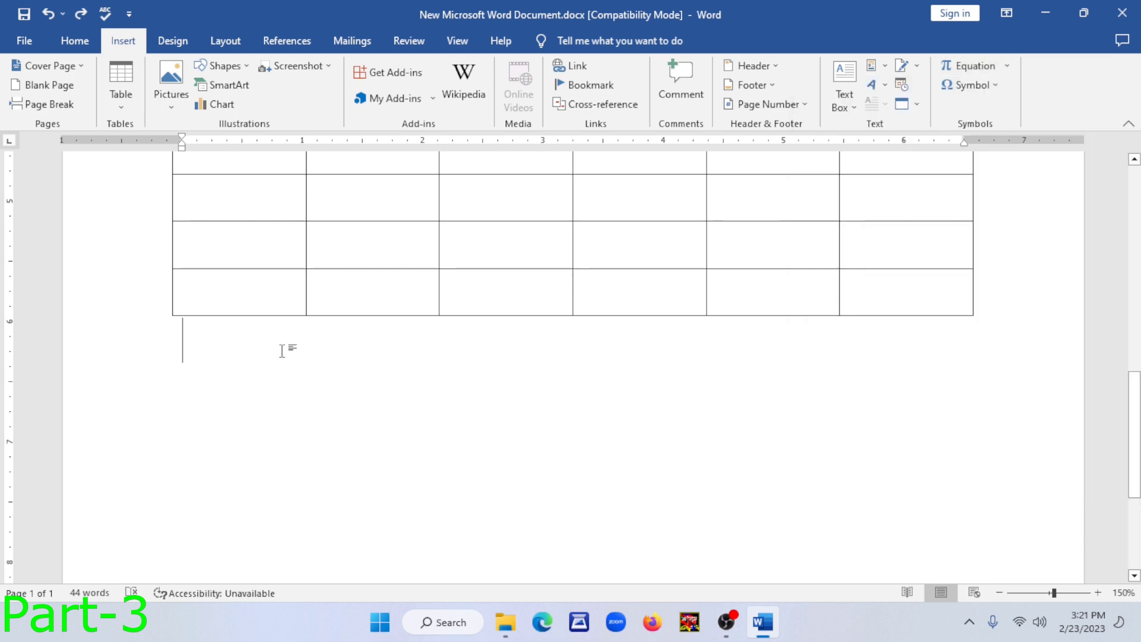
pyautogui.press('Return')
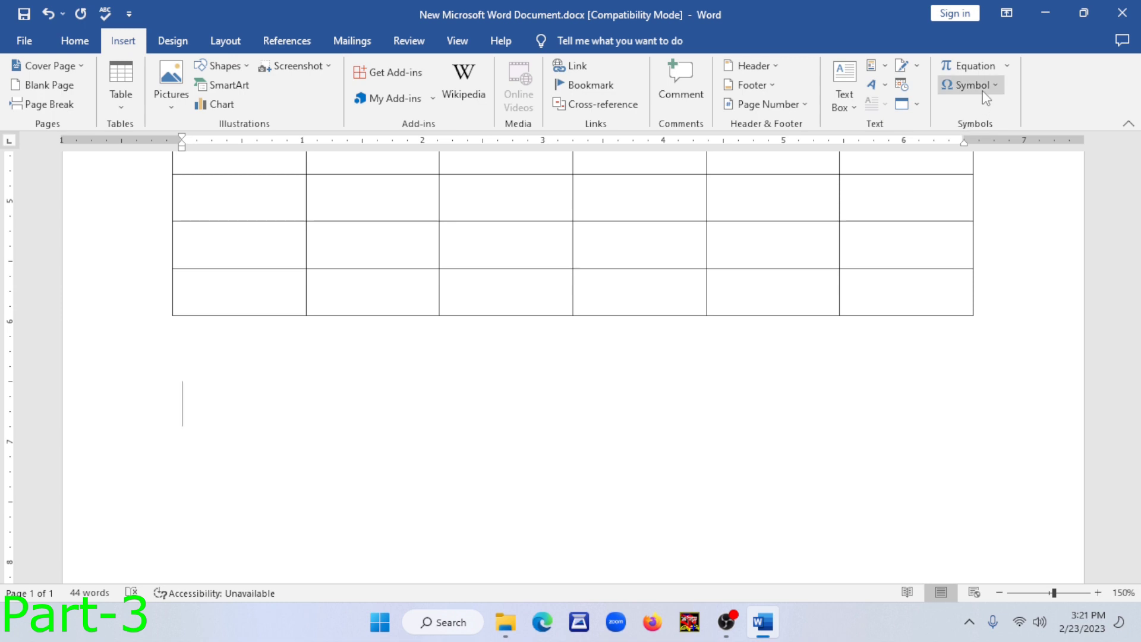
# Bring up the full symbol list, select the Circumflex Accent (005E), and leave without inserting it
pyautogui.click(994, 86)
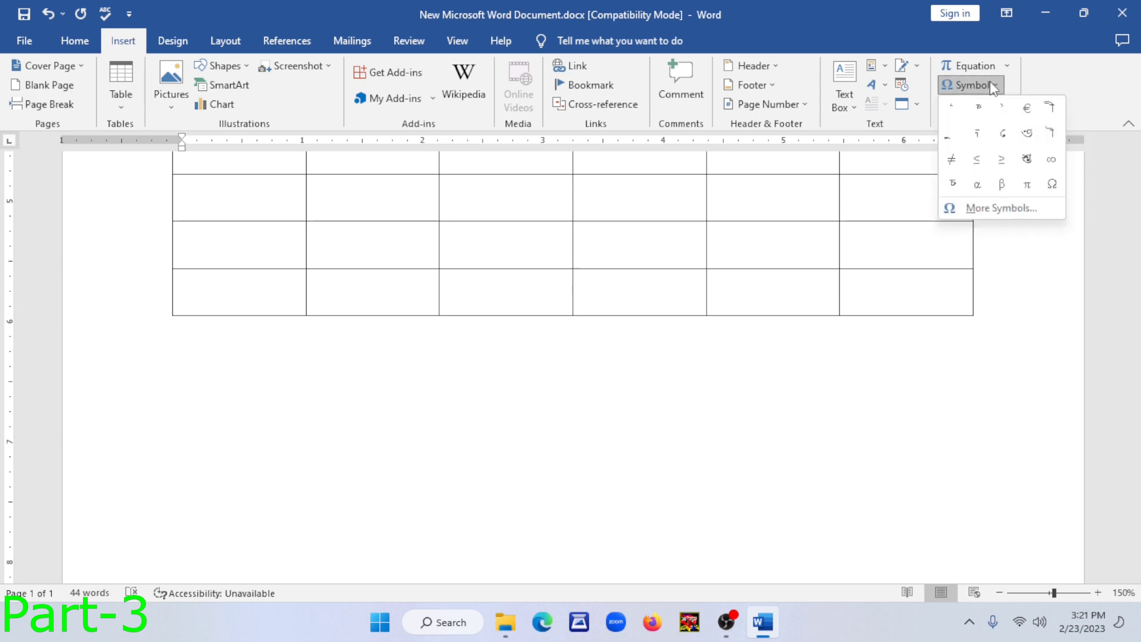
pyautogui.click(1001, 88)
pyautogui.click(1000, 86)
pyautogui.click(1002, 208)
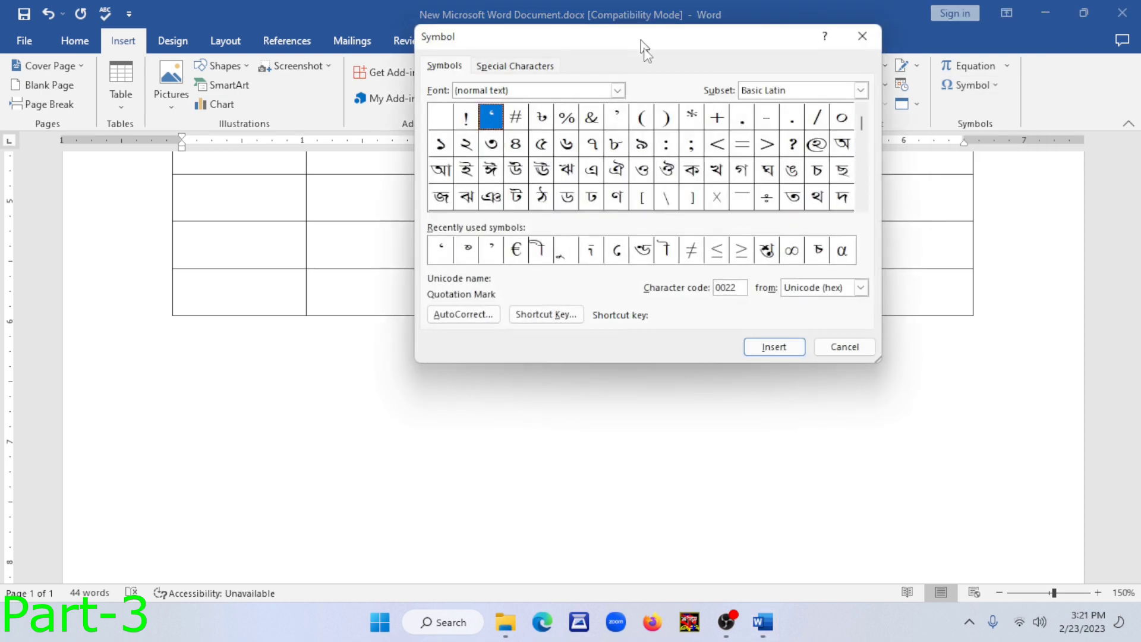
pyautogui.moveTo(644, 48); pyautogui.dragTo(661, 95)
pyautogui.click(734, 259)
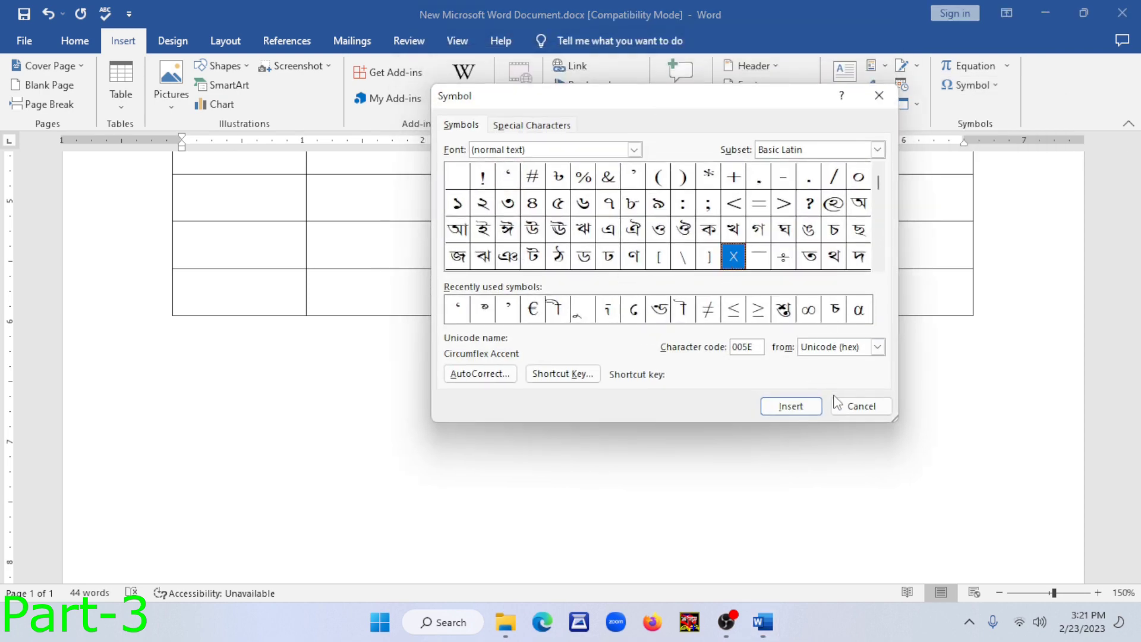
pyautogui.click(850, 406)
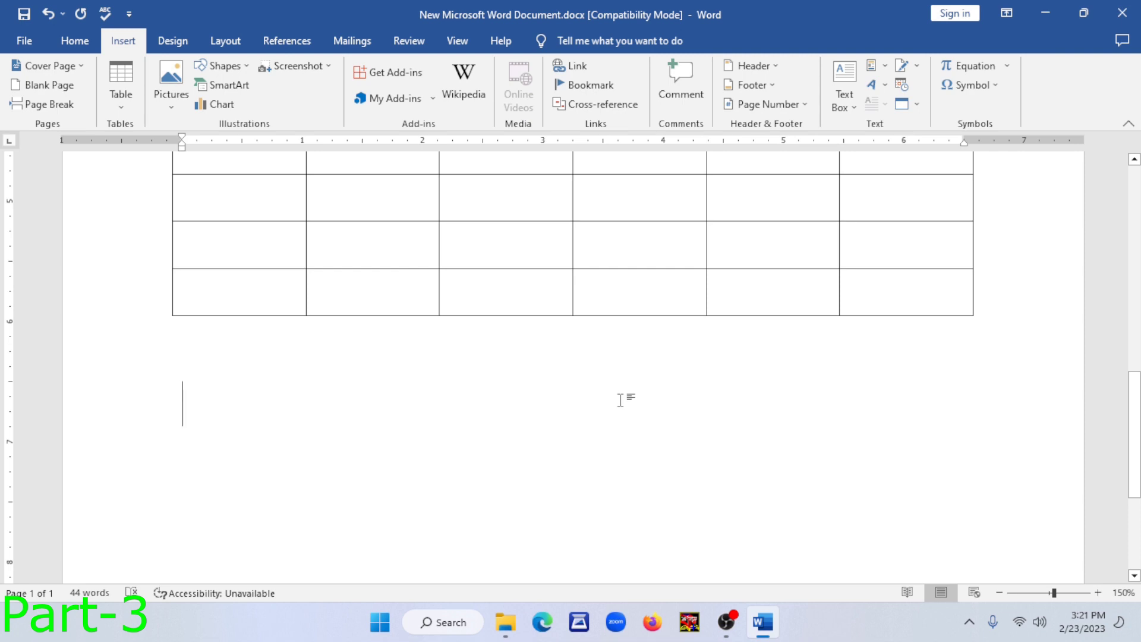
# Bring up the full symbol list and compare the AdarshaLipiCon, AdarshaLipiBold and AcadEref fonts, ending on AdarshaLipiNormal
pyautogui.hotkey('alt', 'i')
pyautogui.press('s')
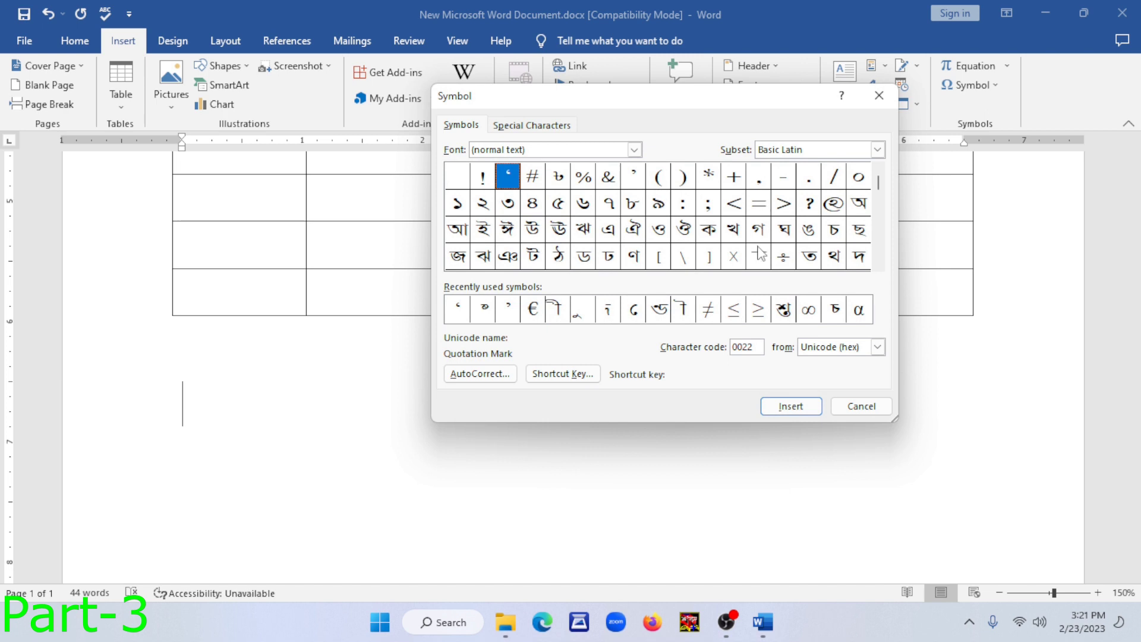
pyautogui.click(634, 149)
pyautogui.click(505, 187)
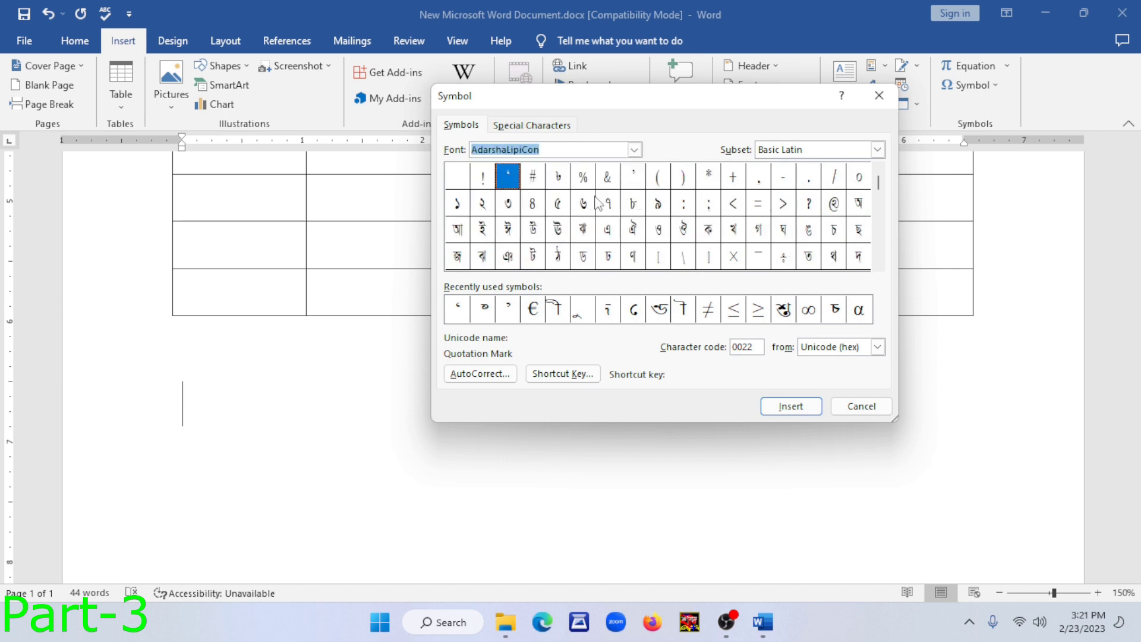
pyautogui.click(634, 149)
pyautogui.click(575, 187)
pyautogui.click(635, 151)
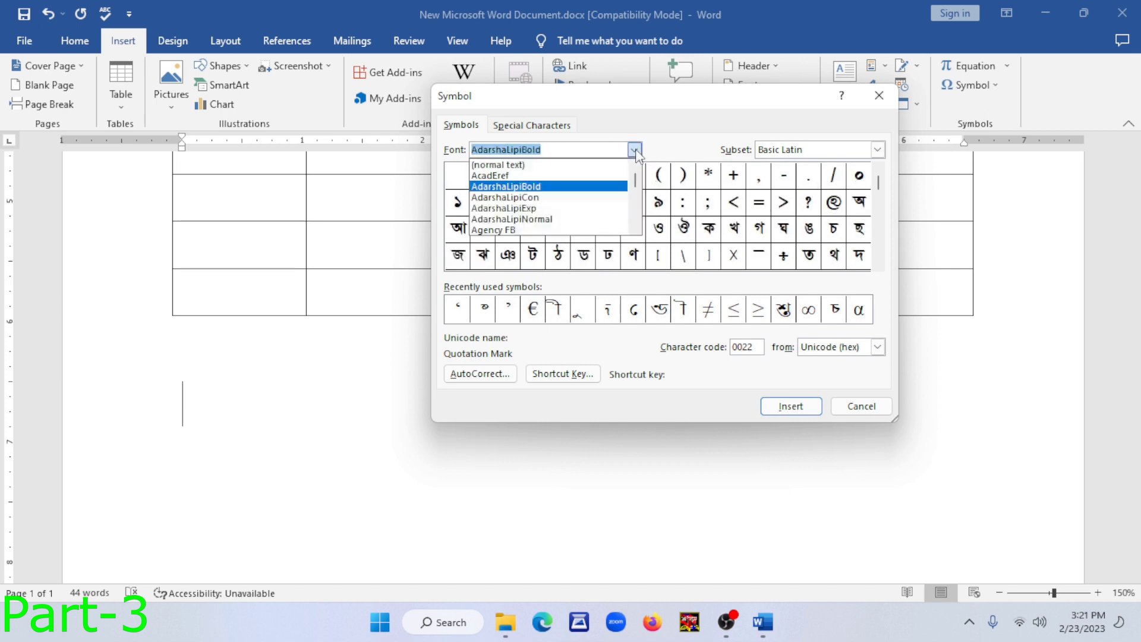
pyautogui.click(581, 177)
pyautogui.click(633, 149)
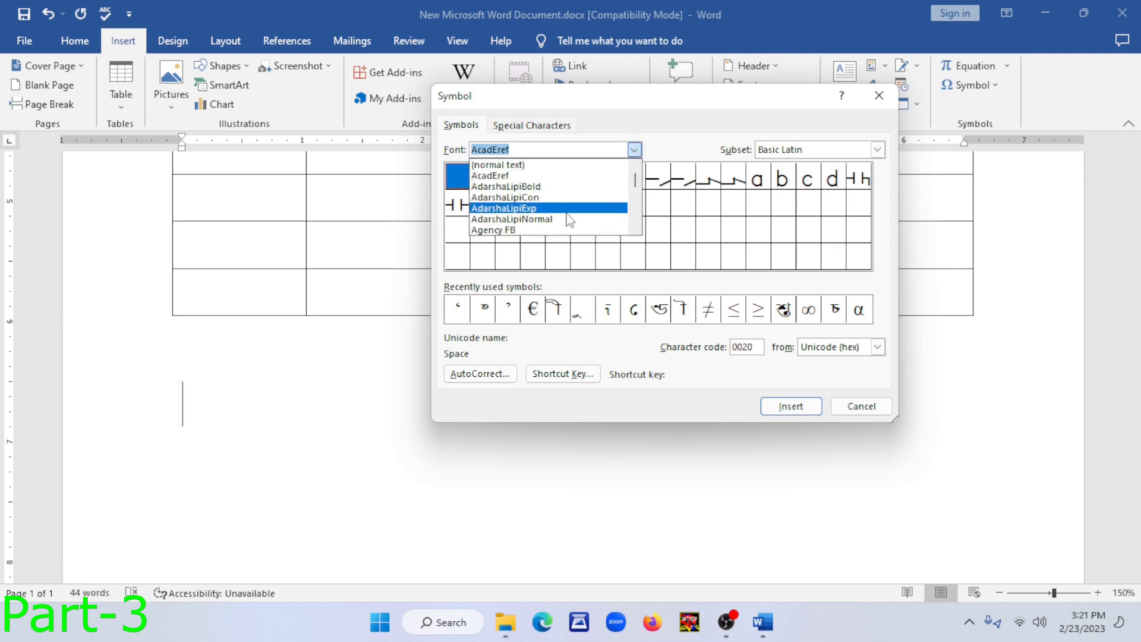
pyautogui.click(567, 218)
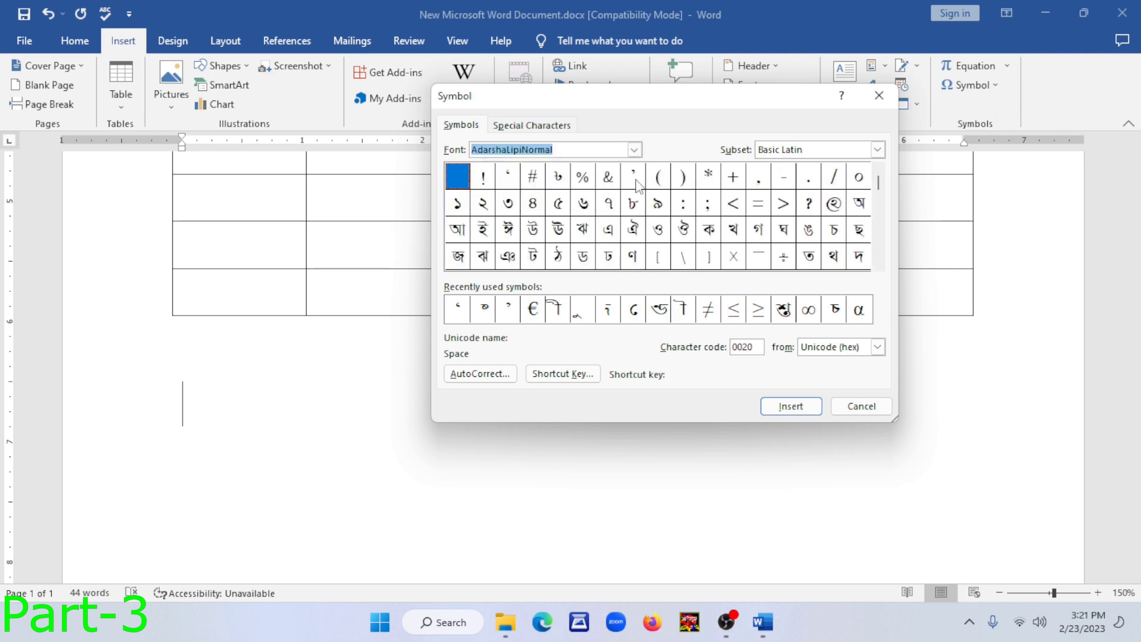
# Select the Quotation Mark (0022), Apostrophe (0027) and Circumflex Accent (005E) in turn, and leave the symbol list without inserting any
pyautogui.click(517, 183)
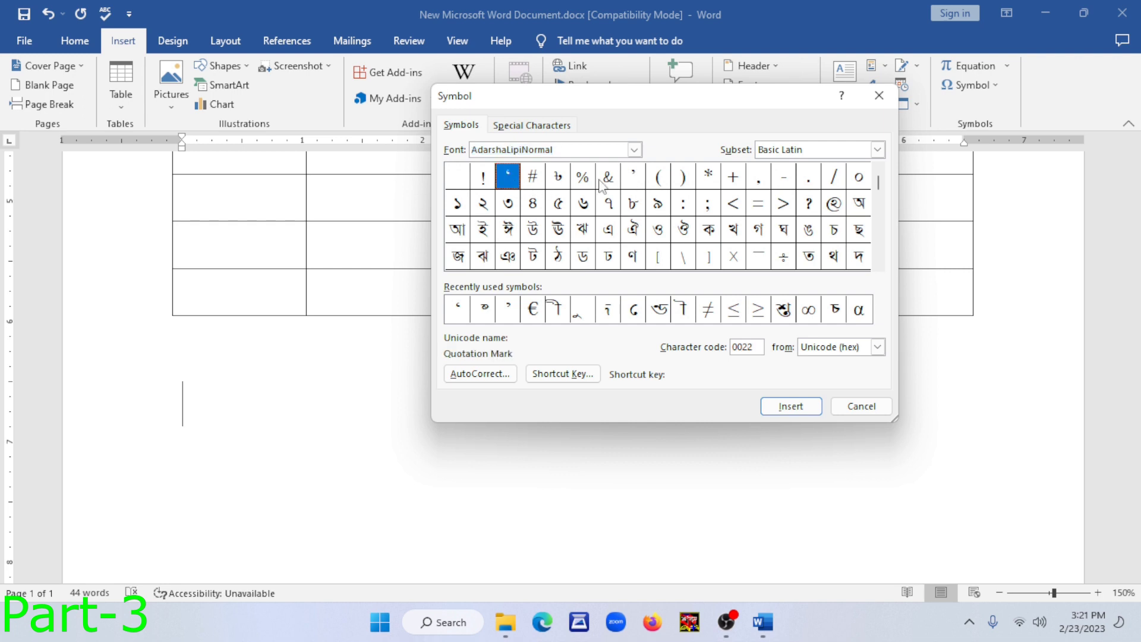
pyautogui.click(642, 179)
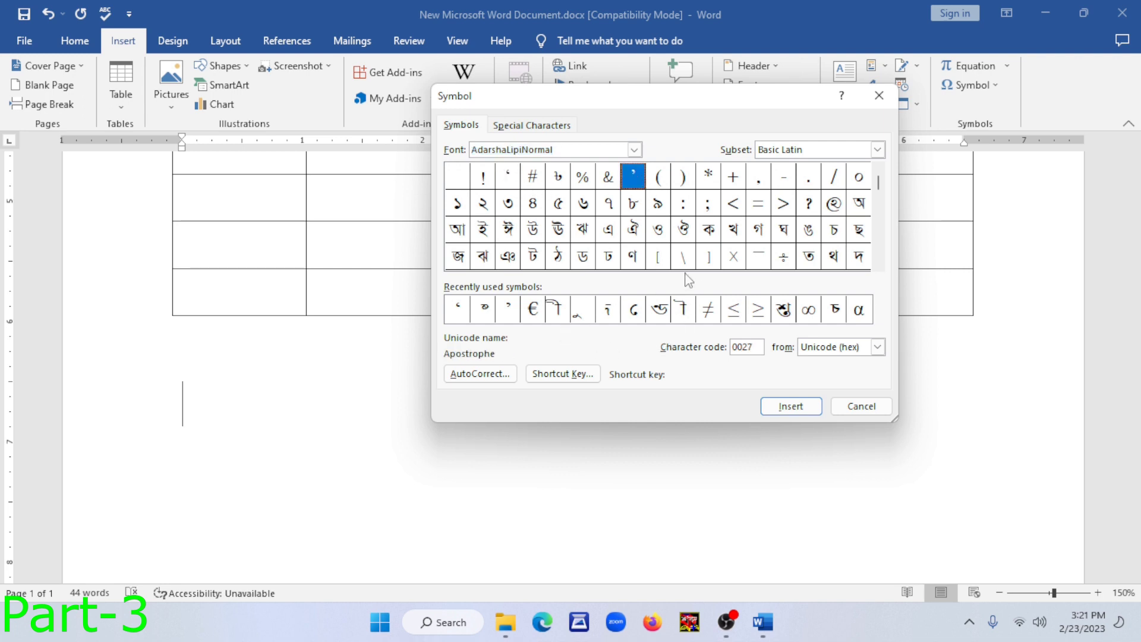
pyautogui.click(734, 257)
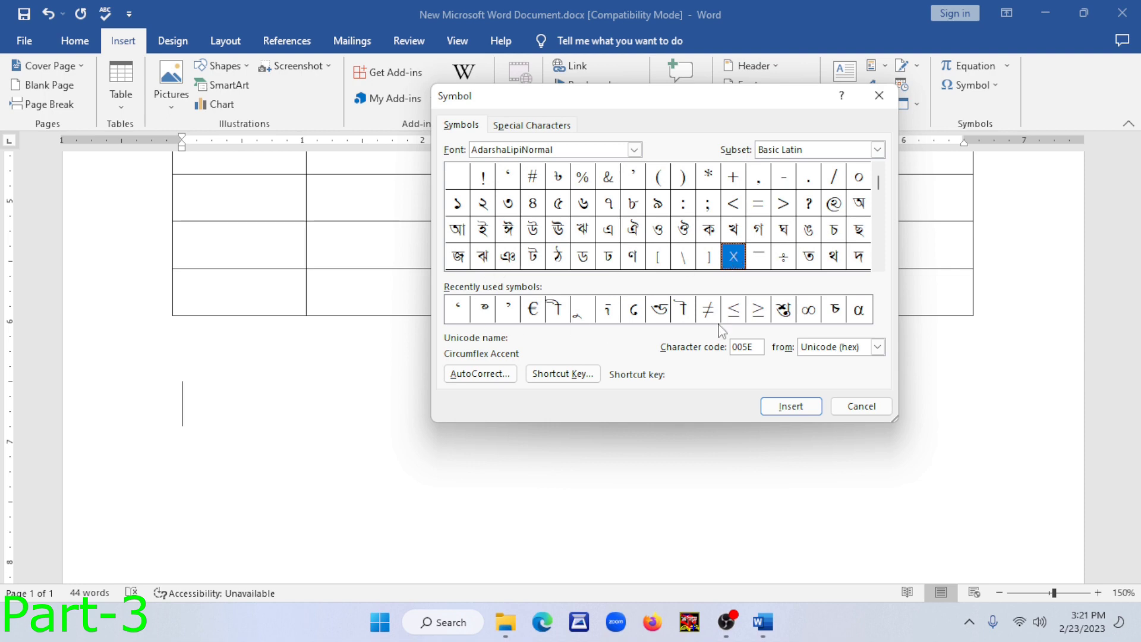
pyautogui.click(862, 406)
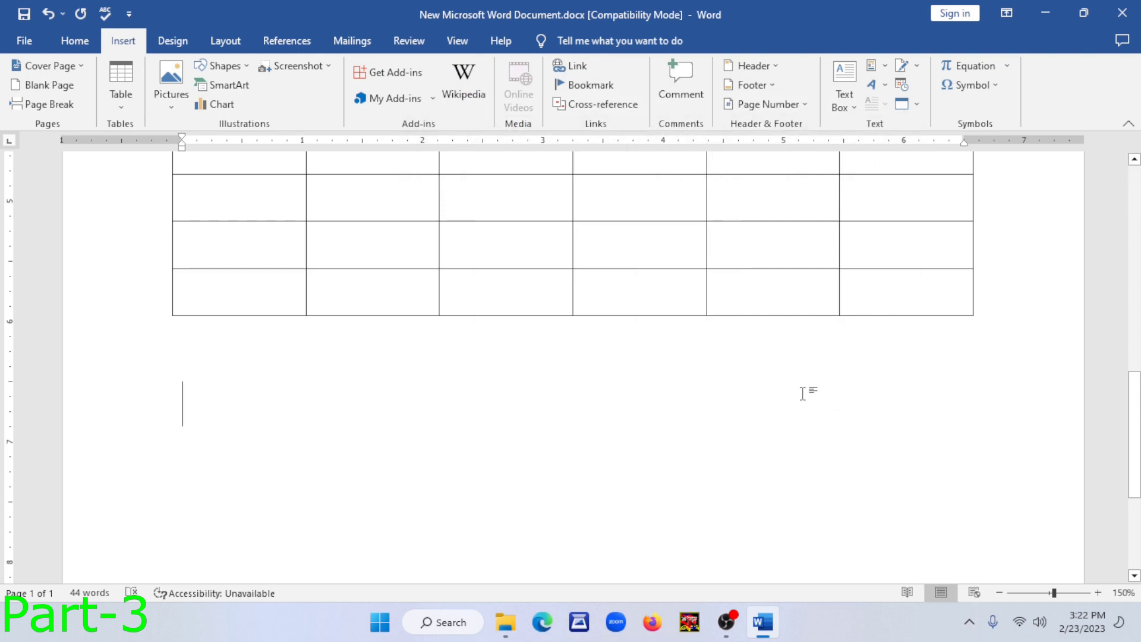